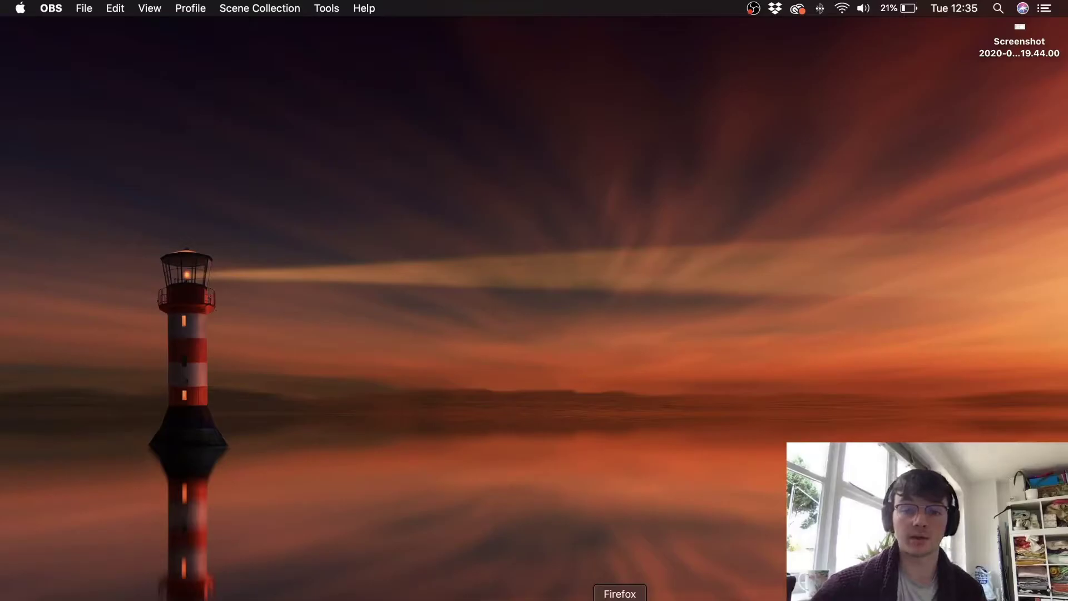
Switch to Firefox and leave the open Duda site editor for the Sites Dashboard.
{"action": "left_click", "coordinate": [620, 598]}
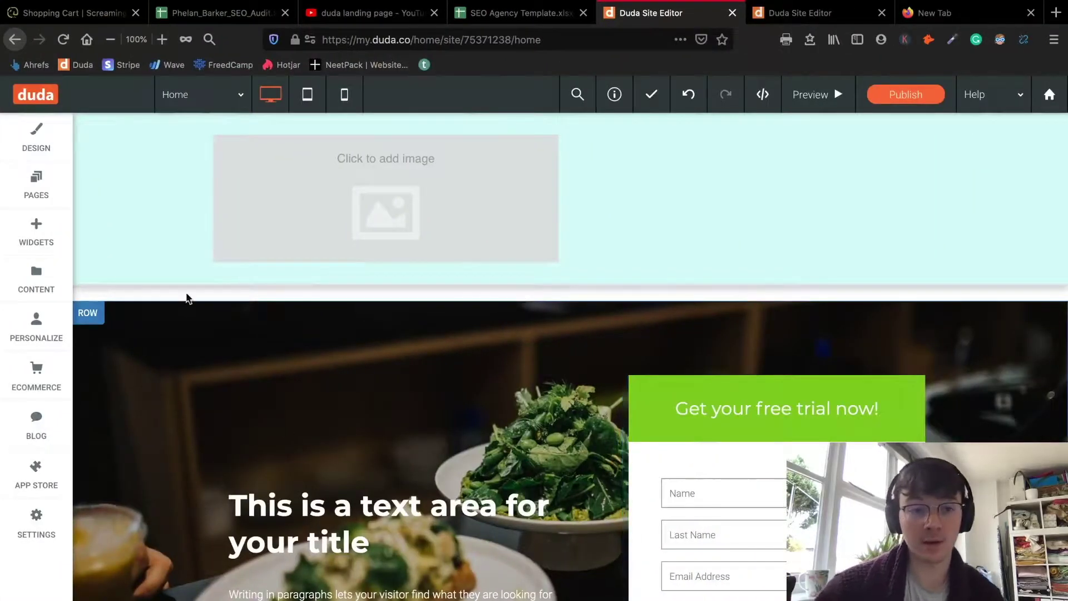
{"action": "left_click", "coordinate": [199, 104]}
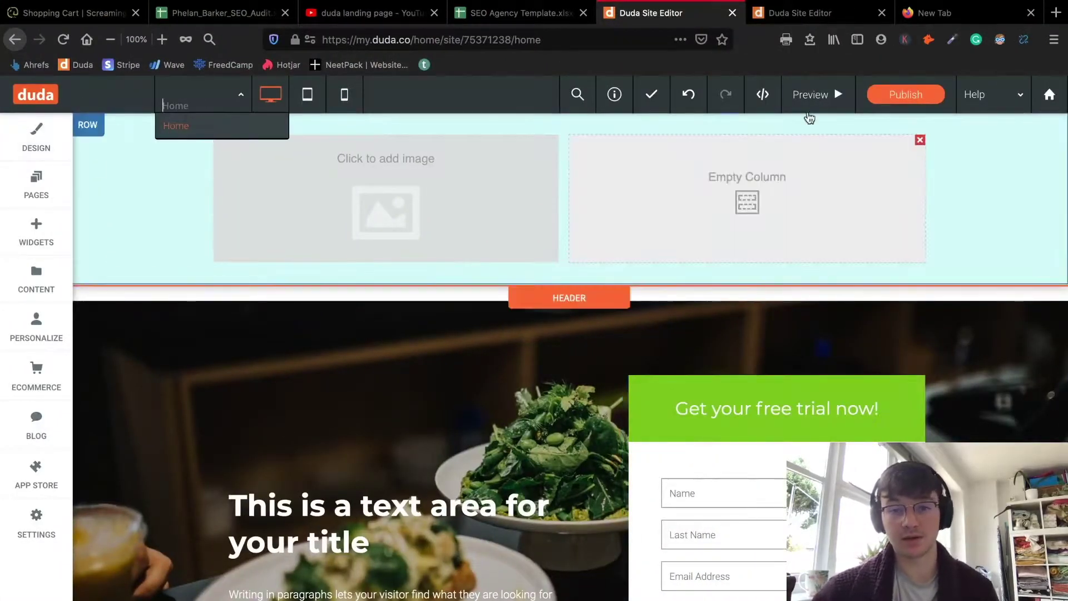
{"action": "left_click", "coordinate": [1048, 96]}
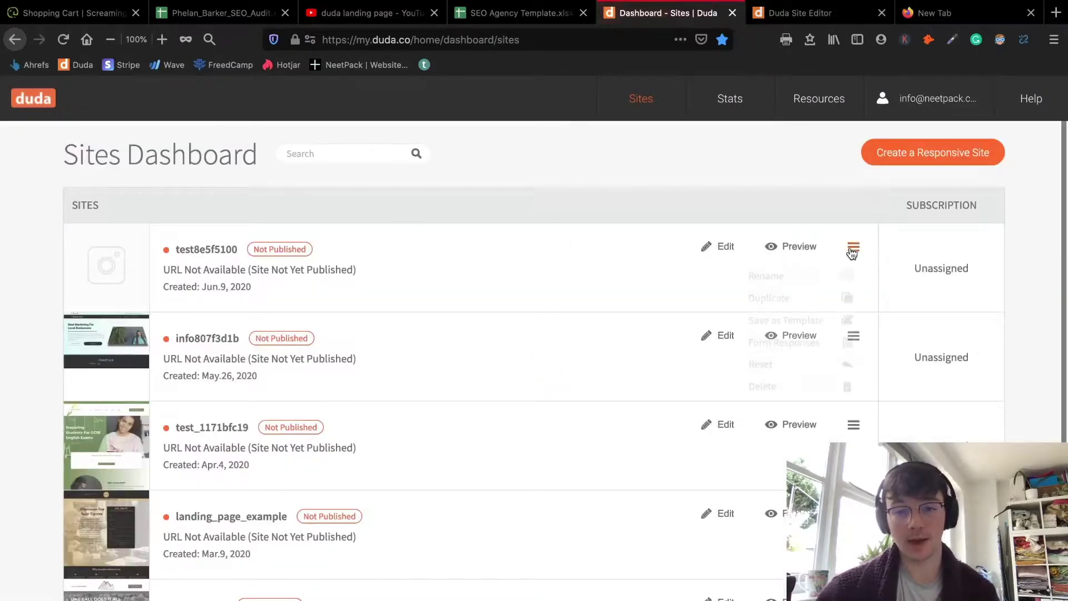
Delete the unpublished site test8e5f5100 from the Sites Dashboard.
{"action": "left_click", "coordinate": [854, 246]}
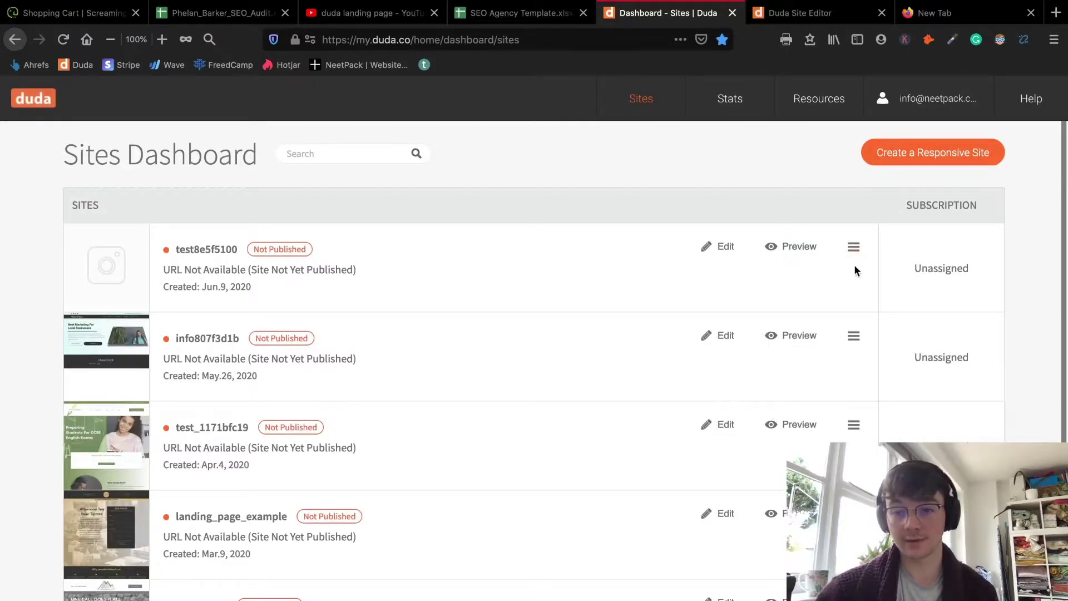
{"action": "left_click", "coordinate": [854, 246]}
{"action": "left_click", "coordinate": [773, 389]}
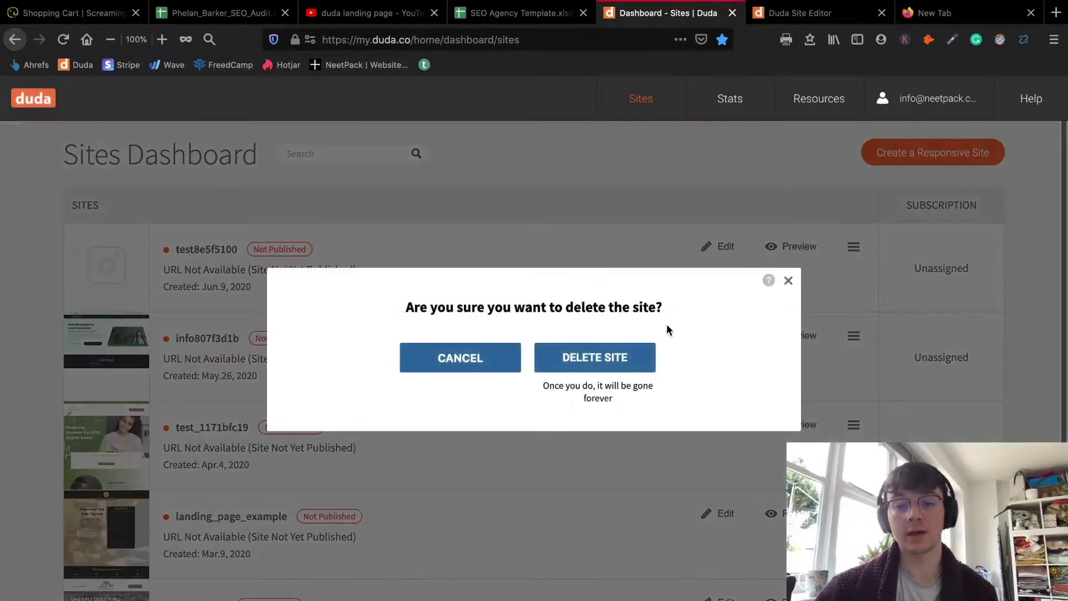
{"action": "left_click", "coordinate": [606, 356]}
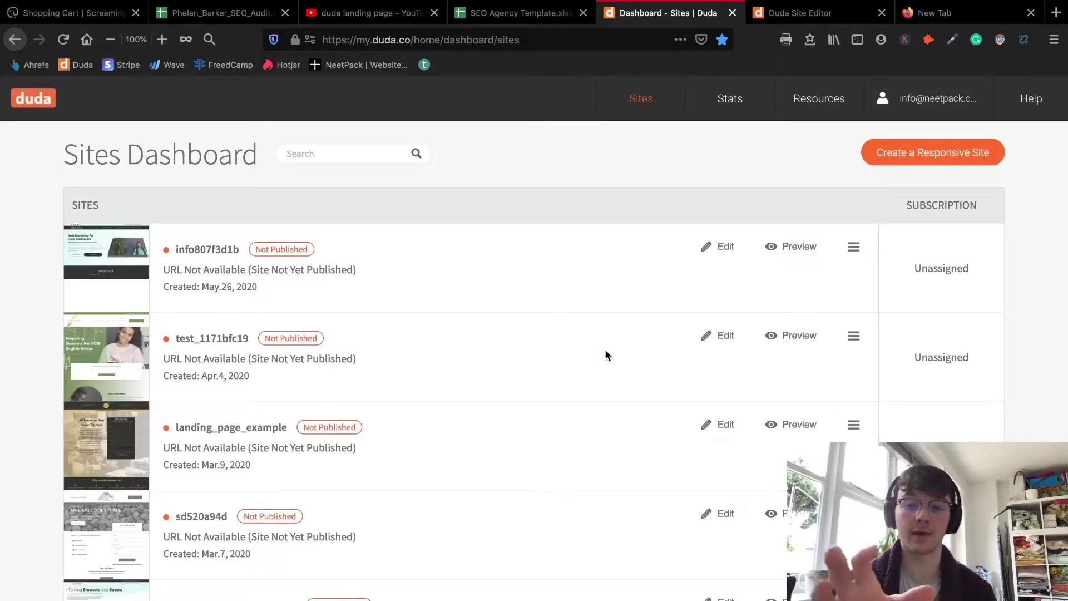
Start creating a new responsive site and browse the templates in the Landing Page category.
{"action": "left_click", "coordinate": [887, 160]}
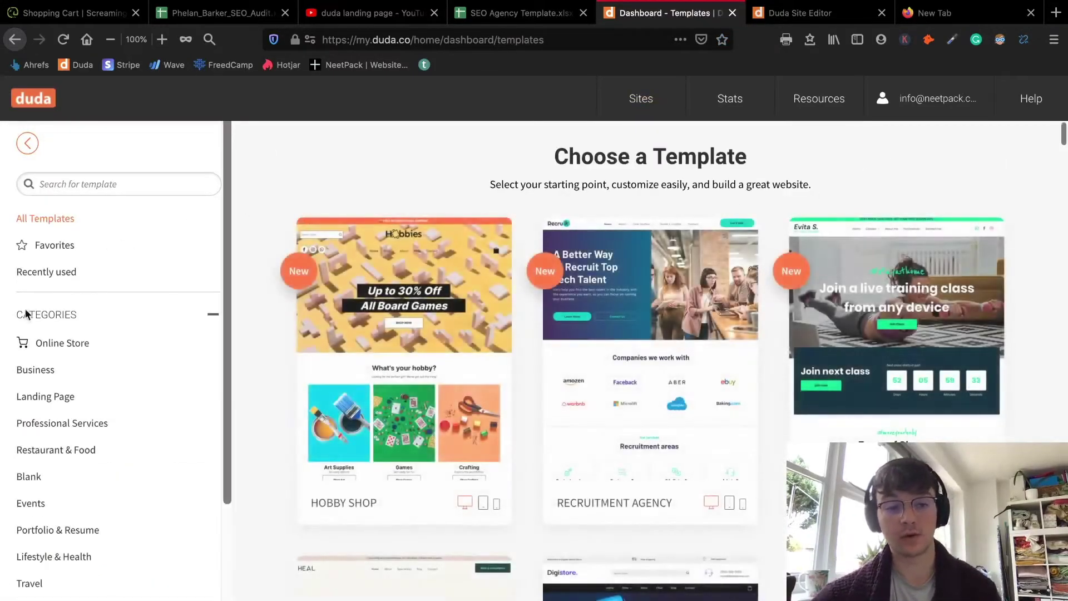
{"action": "left_click", "coordinate": [73, 397]}
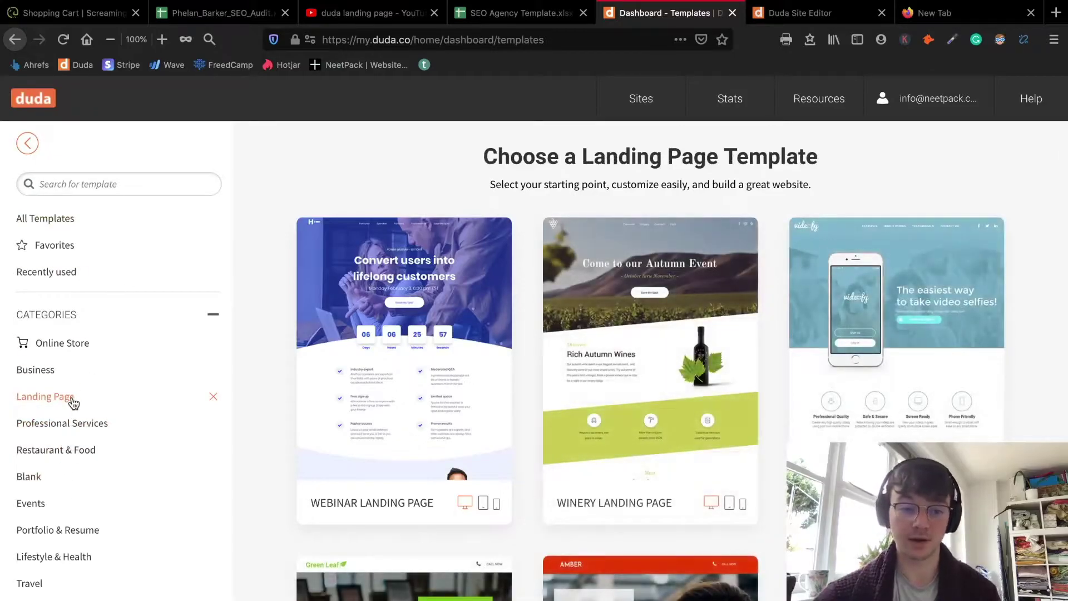
{"action": "mouse_move", "coordinate": [602, 342]}
{"action": "scroll", "coordinate": [728, 506], "scroll_direction": "down", "scroll_amount": 6}
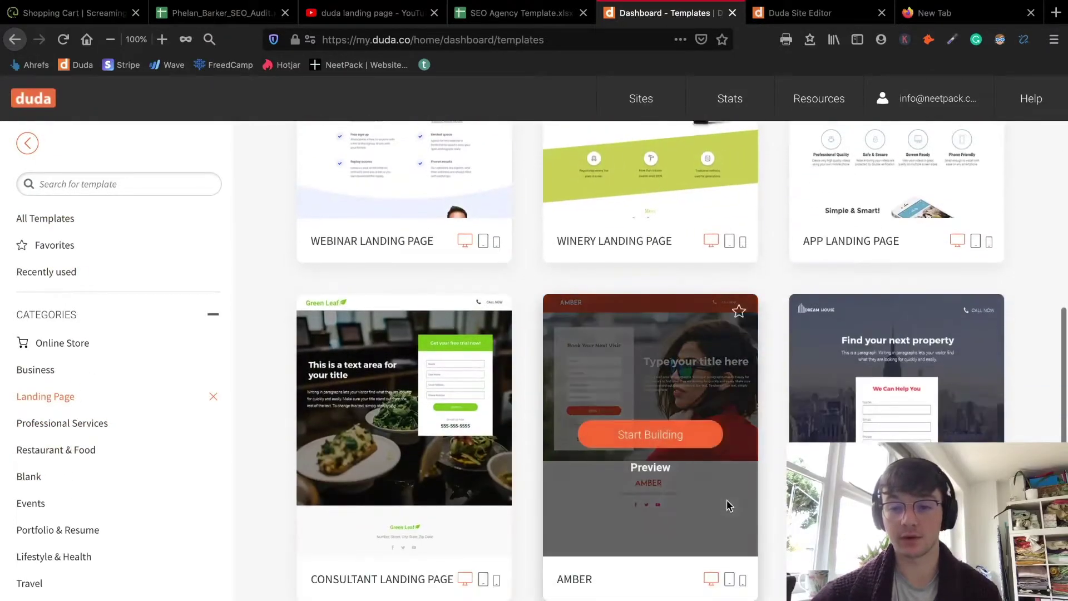
{"action": "scroll", "coordinate": [729, 505], "scroll_direction": "up", "scroll_amount": 6}
{"action": "scroll", "coordinate": [728, 506], "scroll_direction": "down", "scroll_amount": 5}
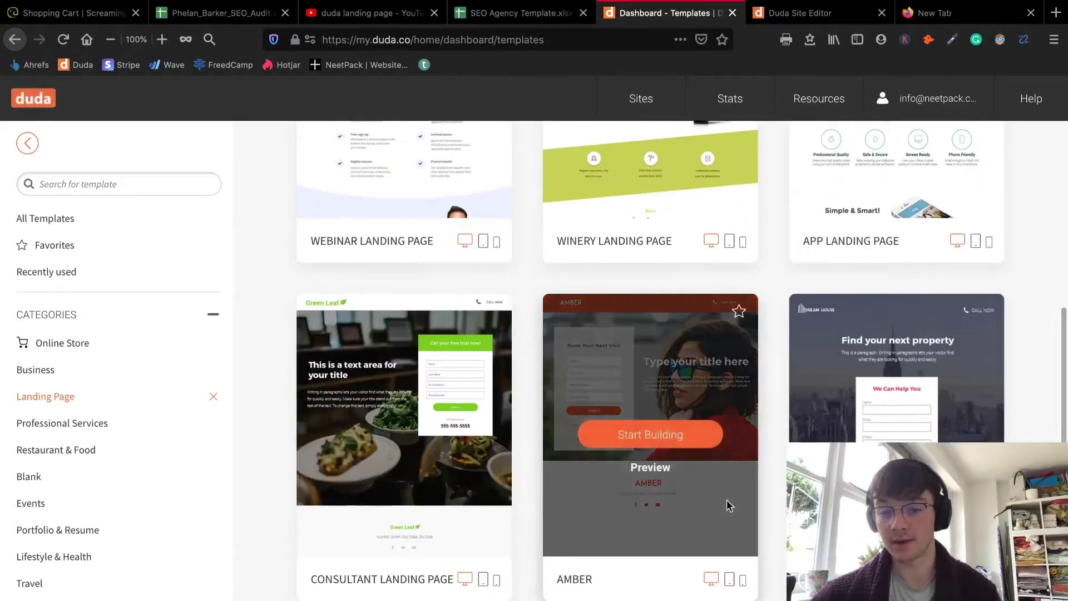
{"action": "scroll", "coordinate": [729, 505], "scroll_direction": "up", "scroll_amount": 3}
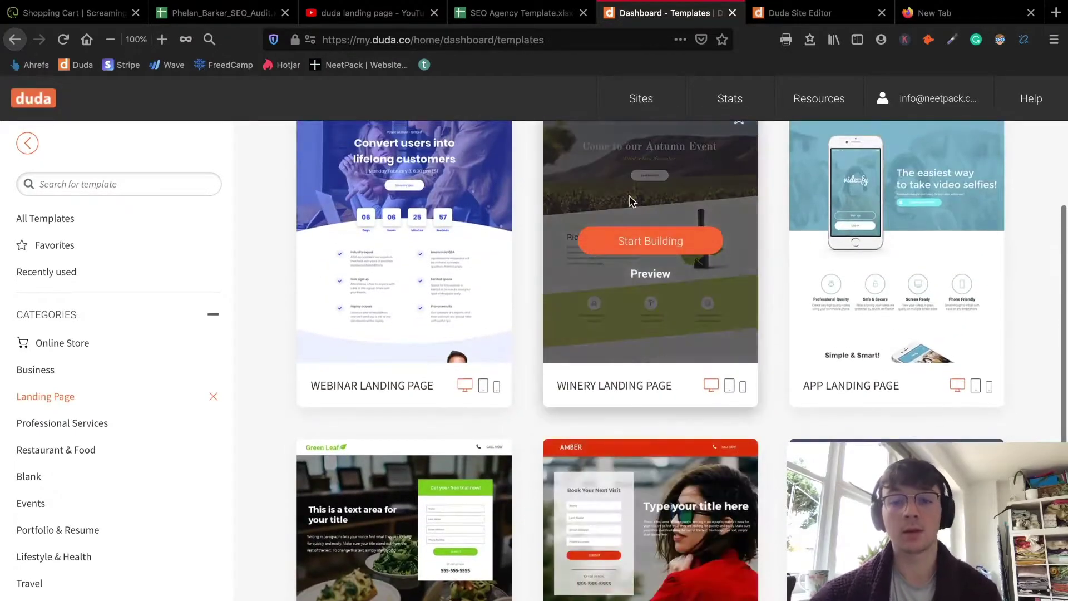
{"action": "mouse_move", "coordinate": [688, 332]}
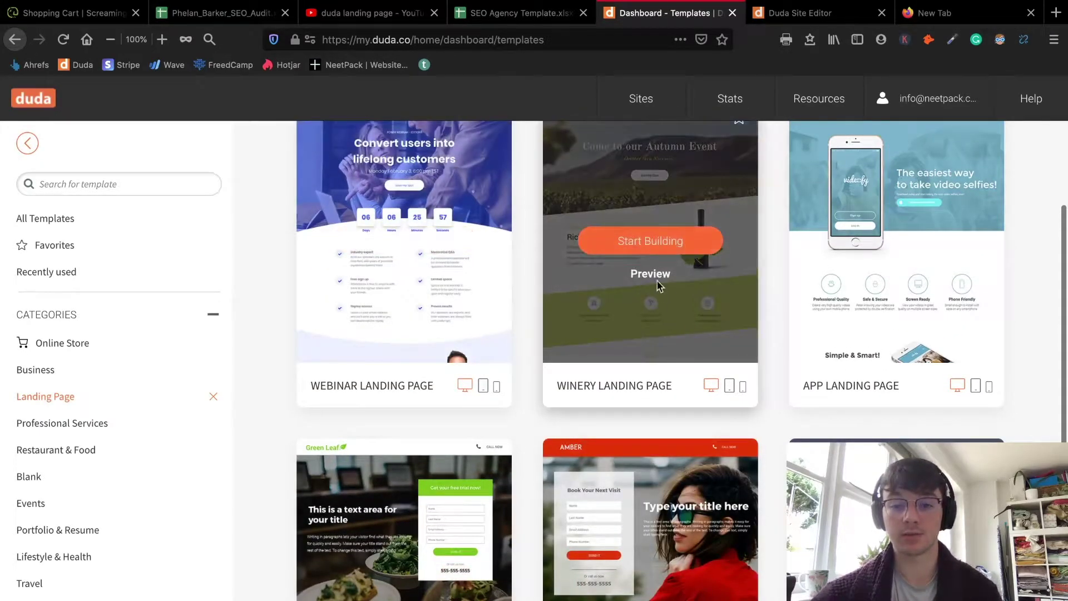
{"action": "scroll", "coordinate": [713, 393], "scroll_direction": "up", "scroll_amount": 2}
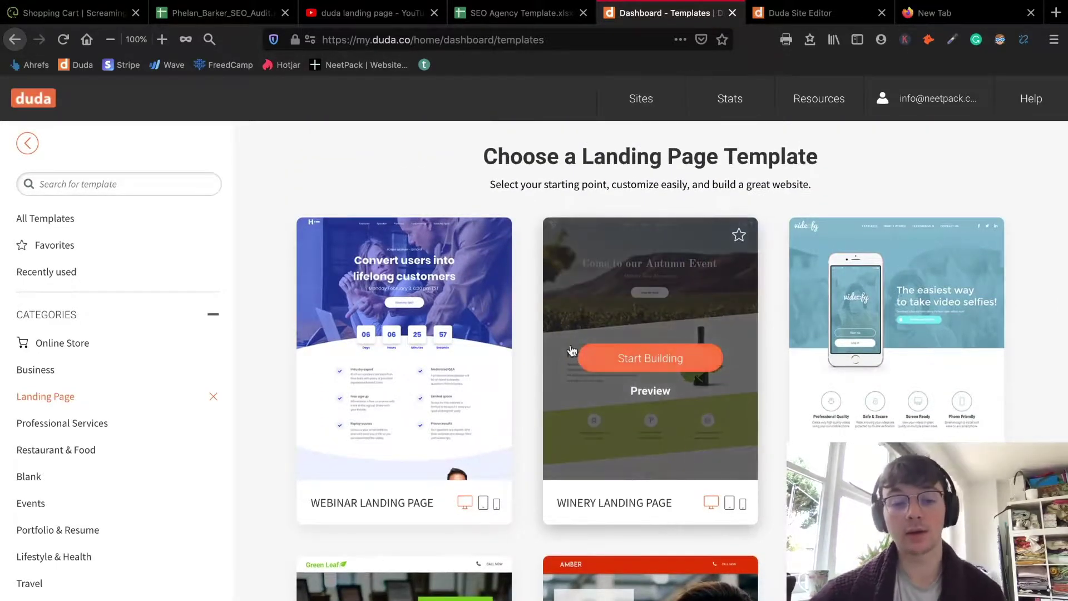
Compare the Winery Landing Page template's thumbnail in its mobile, tablet and desktop versions.
{"action": "left_click", "coordinate": [741, 505]}
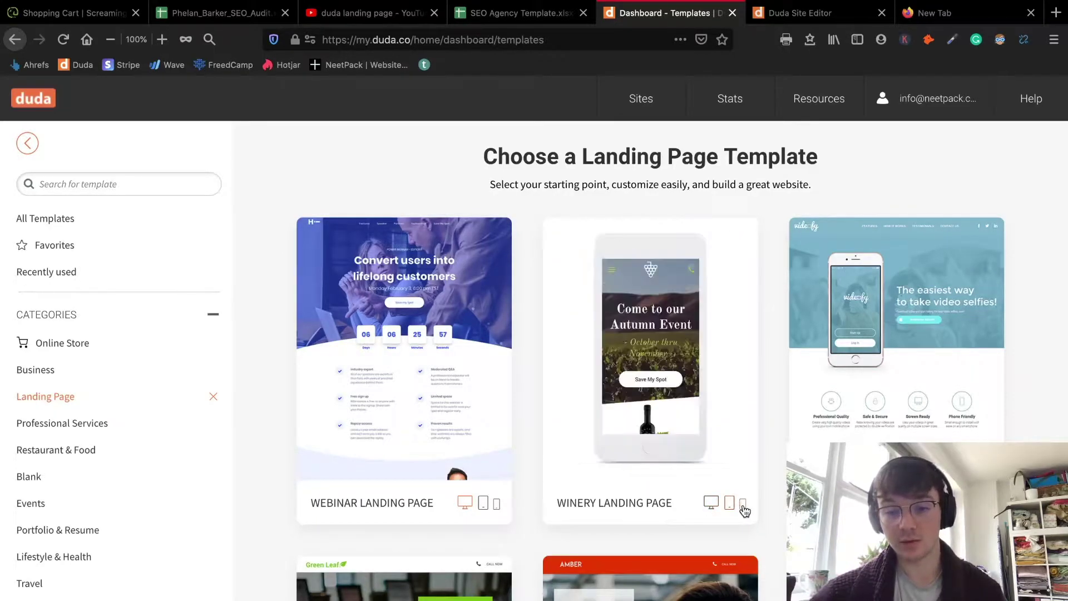
{"action": "left_click", "coordinate": [729, 504]}
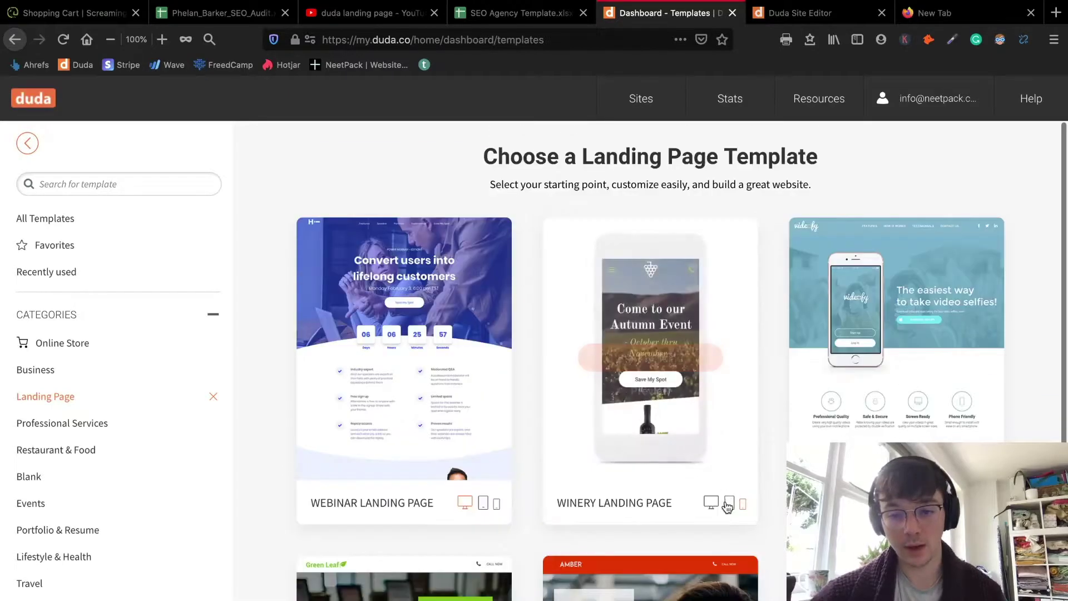
{"action": "left_click", "coordinate": [712, 505]}
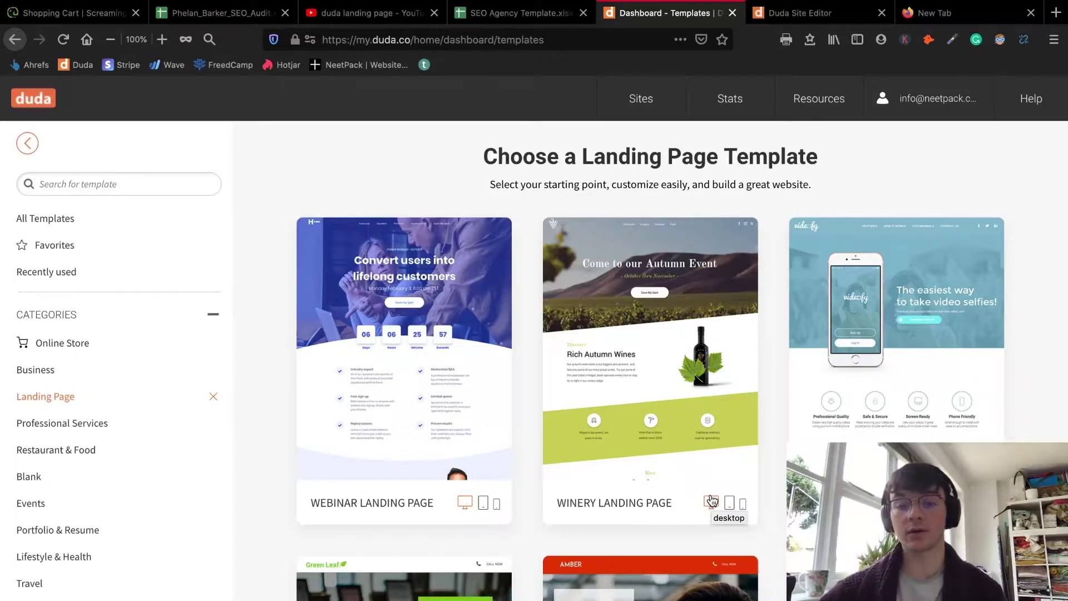
Look through the other landing page templates and check the Amber template's tablet and desktop thumbnails.
{"action": "scroll", "coordinate": [677, 372], "scroll_direction": "down", "scroll_amount": 5}
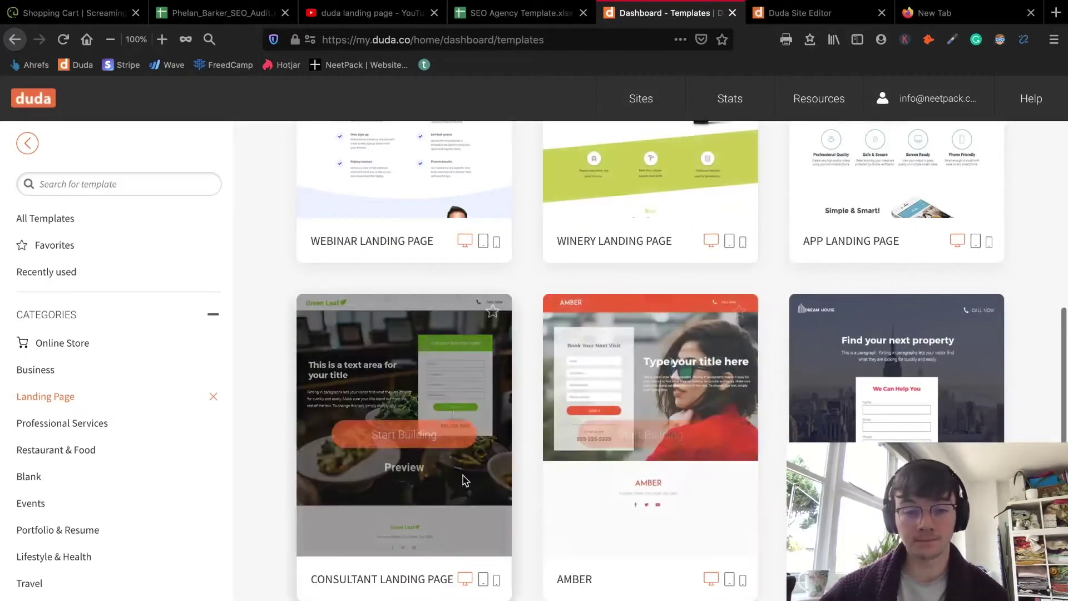
{"action": "mouse_move", "coordinate": [454, 360]}
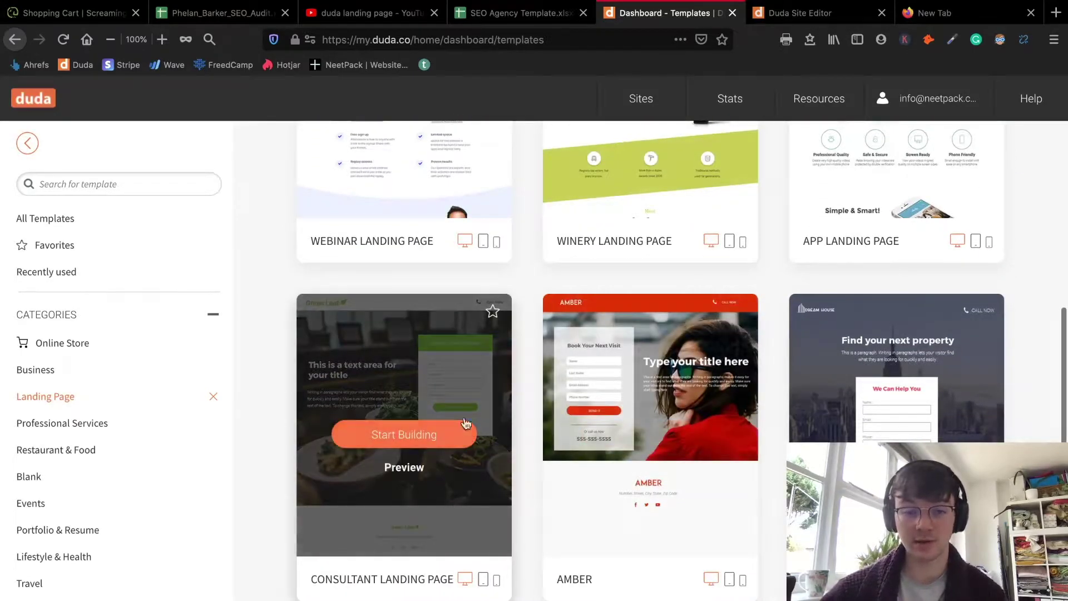
{"action": "scroll", "coordinate": [452, 360], "scroll_direction": "up", "scroll_amount": 5}
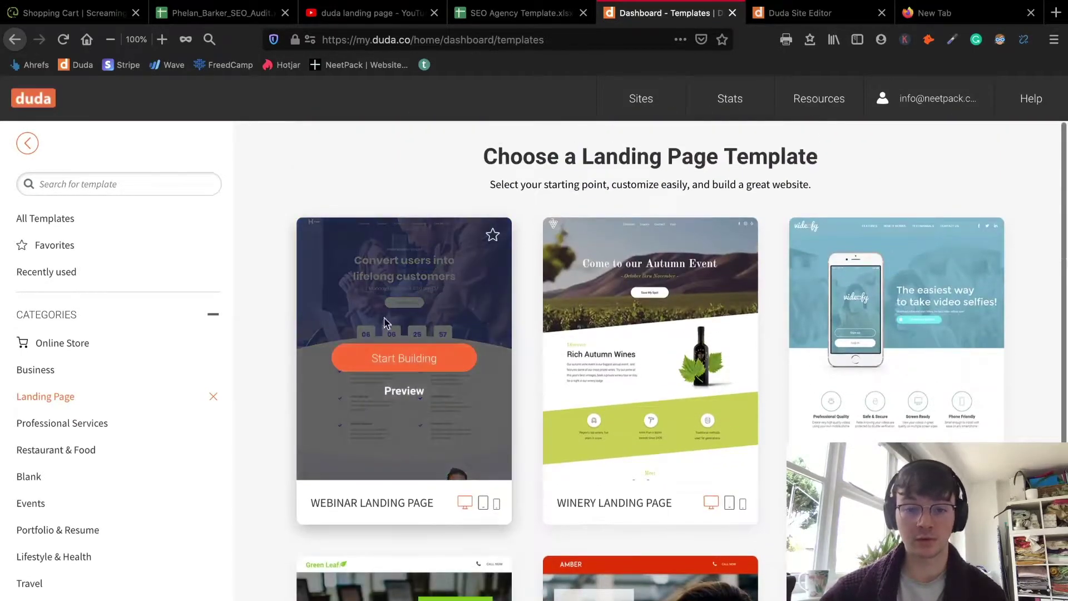
{"action": "scroll", "coordinate": [416, 285], "scroll_direction": "down", "scroll_amount": 5}
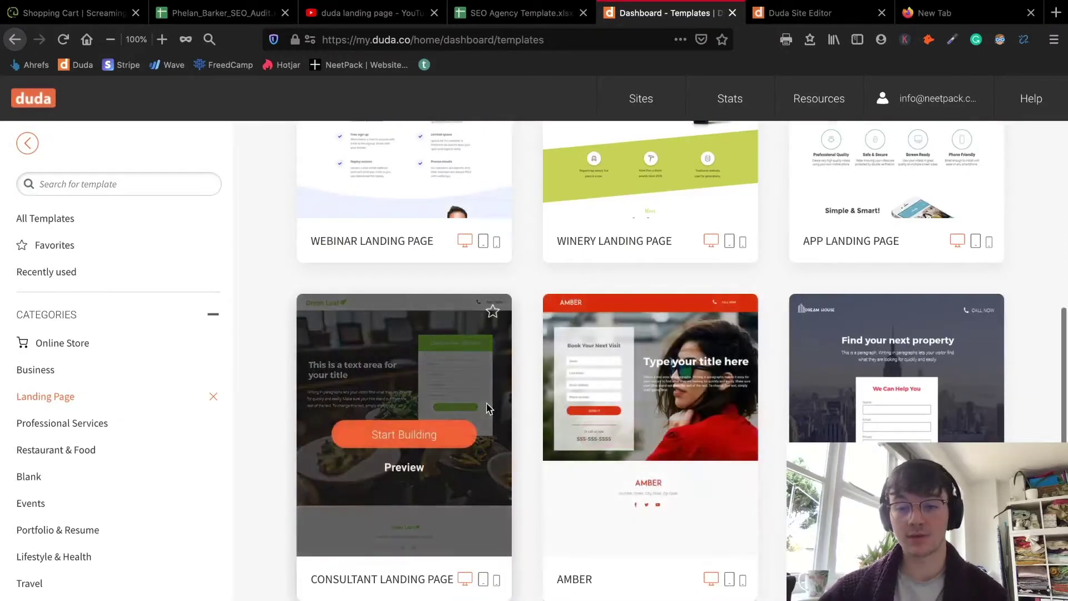
{"action": "mouse_move", "coordinate": [723, 585]}
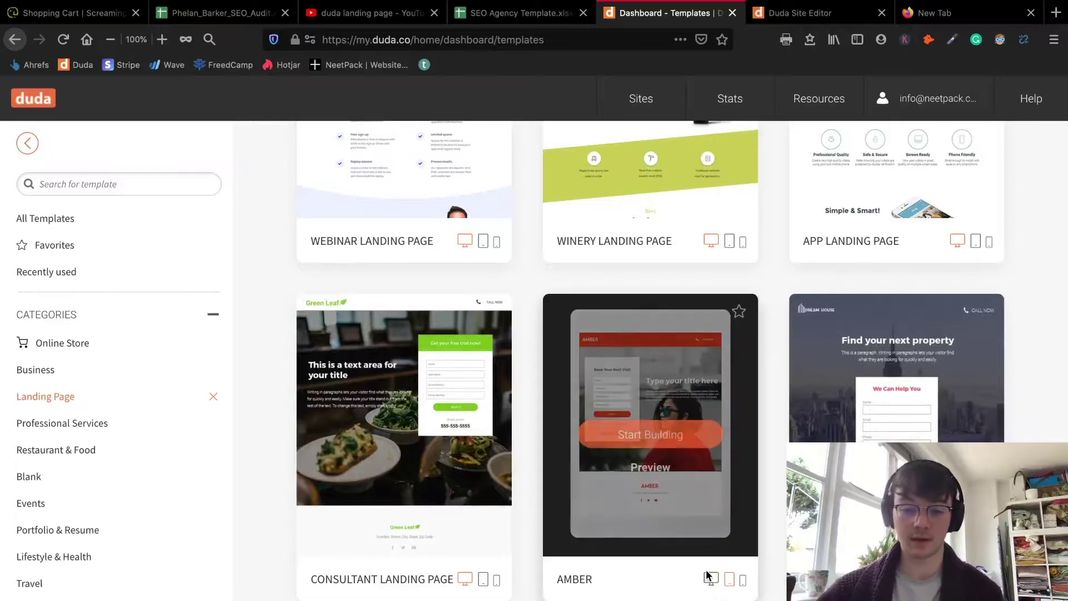
{"action": "left_click", "coordinate": [713, 585]}
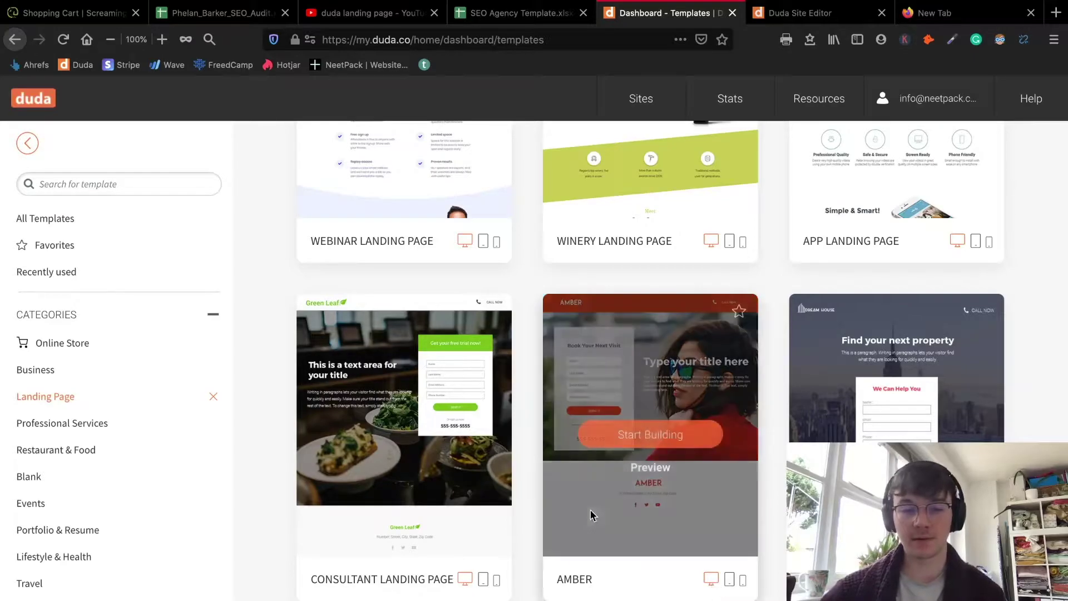
Preview the Amber template and examine its mobile menu and page content on the phone and tablet mock-ups.
{"action": "scroll", "coordinate": [535, 484], "scroll_direction": "up", "scroll_amount": 3}
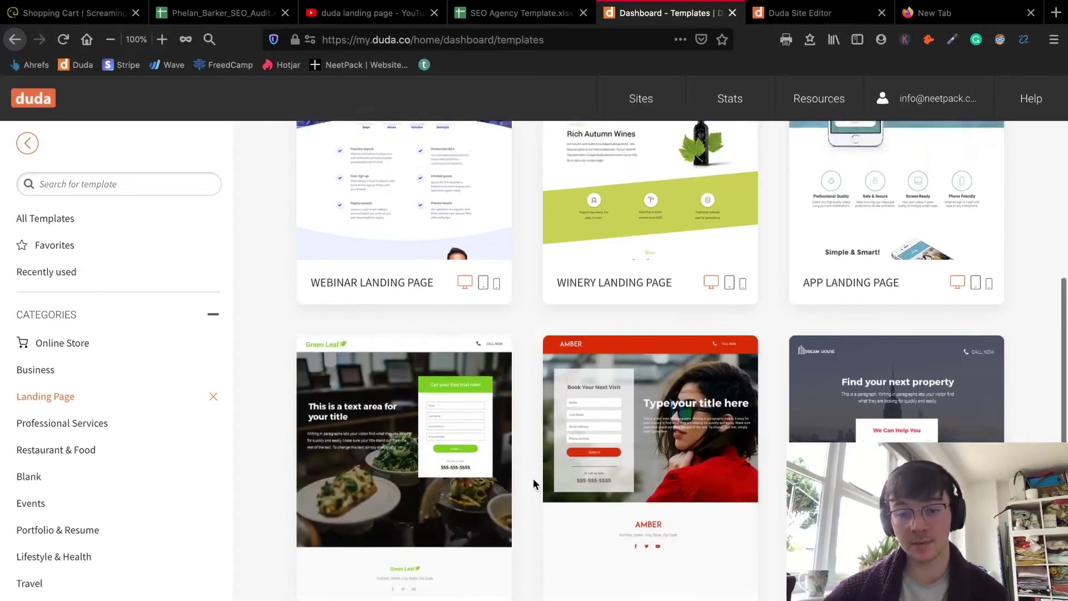
{"action": "scroll", "coordinate": [479, 520], "scroll_direction": "down", "scroll_amount": 2}
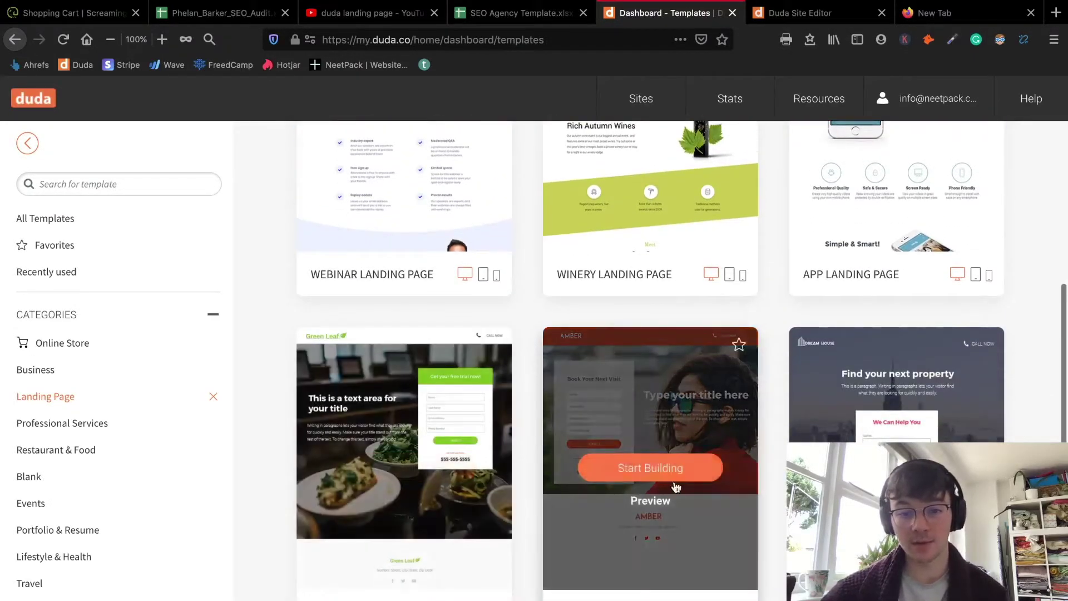
{"action": "left_click", "coordinate": [672, 502]}
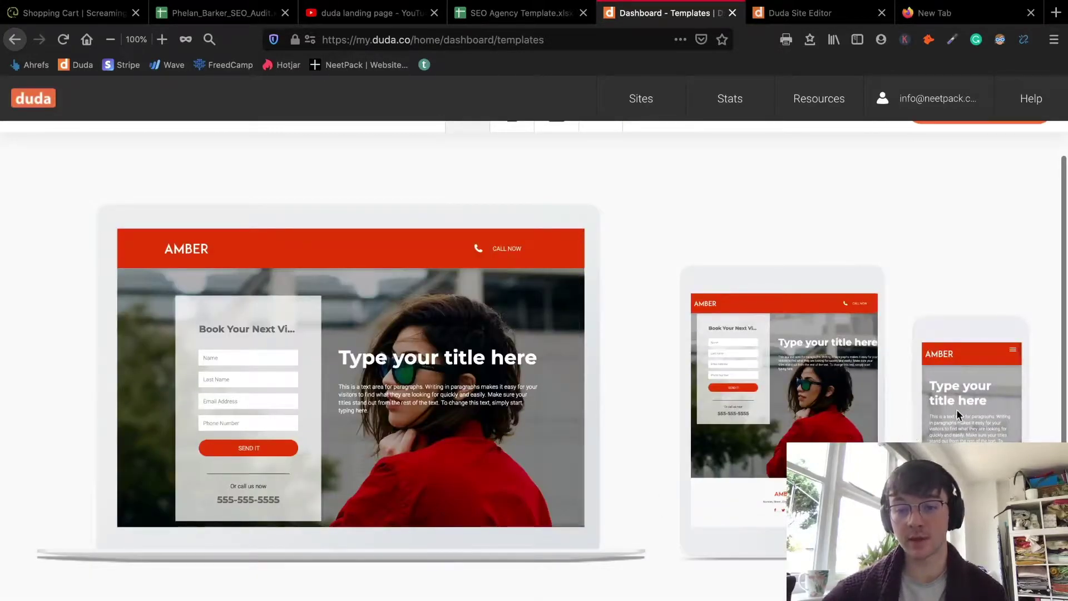
{"action": "scroll", "coordinate": [1002, 398], "scroll_direction": "up", "scroll_amount": 1}
{"action": "left_click", "coordinate": [1013, 384]}
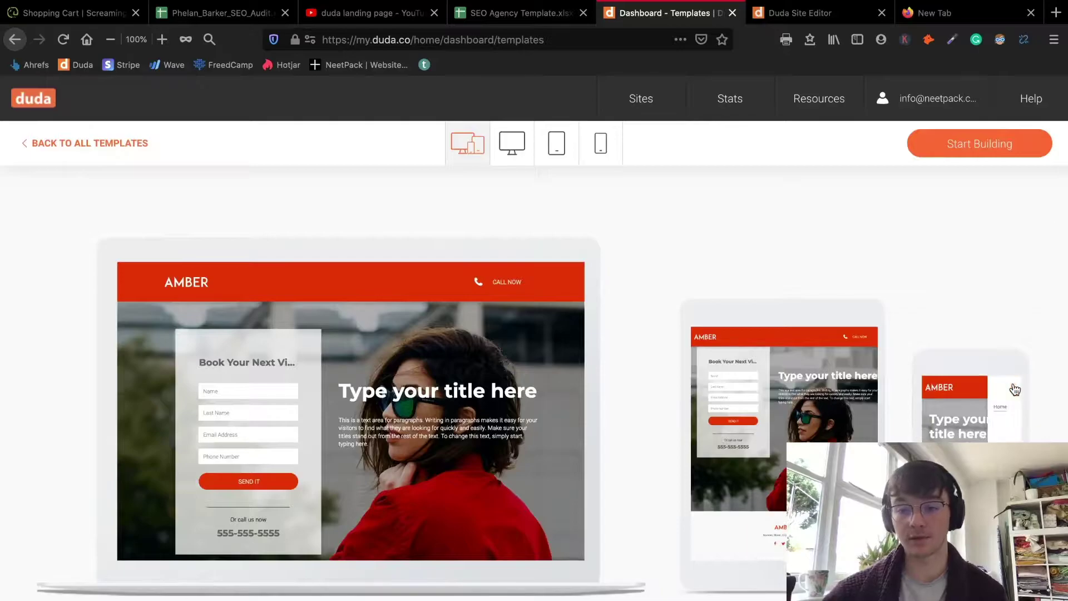
{"action": "left_click", "coordinate": [1013, 384]}
{"action": "scroll", "coordinate": [975, 417], "scroll_direction": "down", "scroll_amount": 5}
{"action": "scroll", "coordinate": [704, 391], "scroll_direction": "down", "scroll_amount": 1}
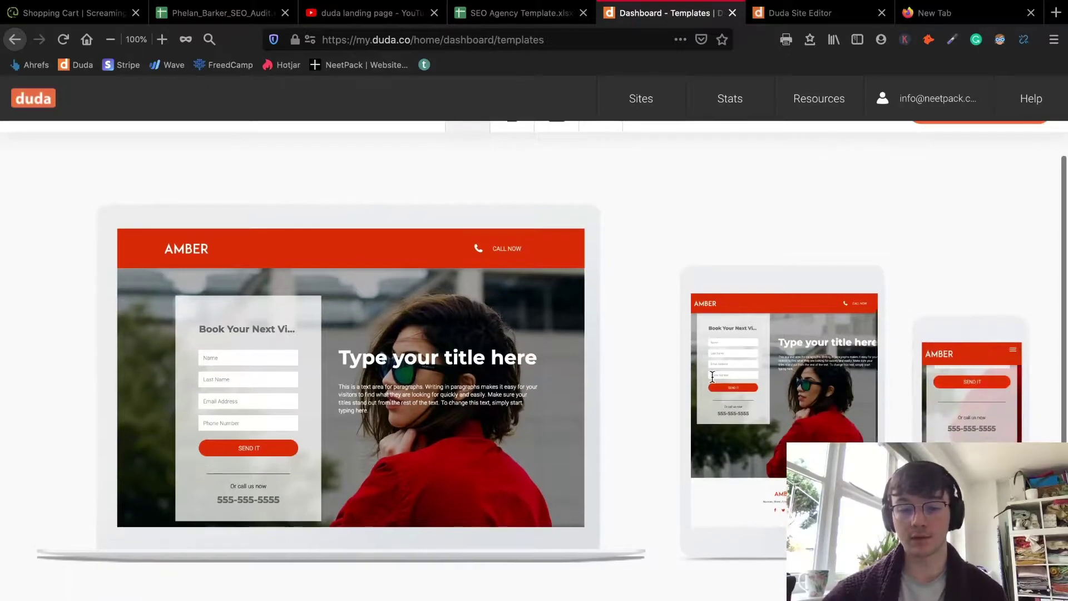
{"action": "scroll", "coordinate": [322, 412], "scroll_direction": "down", "scroll_amount": 5}
{"action": "scroll", "coordinate": [323, 405], "scroll_direction": "up", "scroll_amount": 5}
{"action": "scroll", "coordinate": [111, 287], "scroll_direction": "up", "scroll_amount": 1}
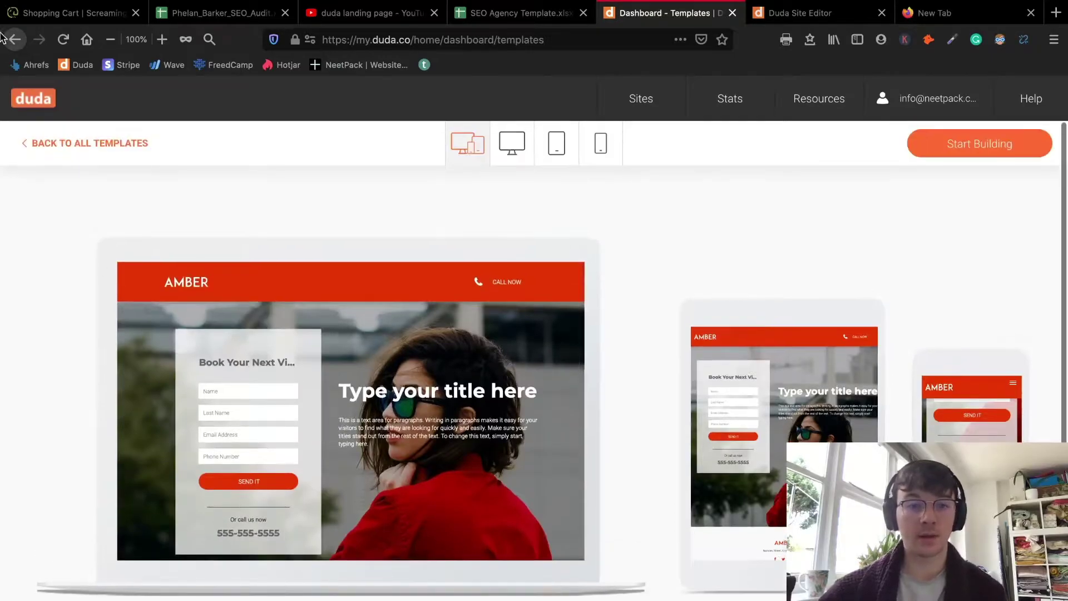
Start building a website from the Amber template with the site name Test.
{"action": "left_click", "coordinate": [966, 142]}
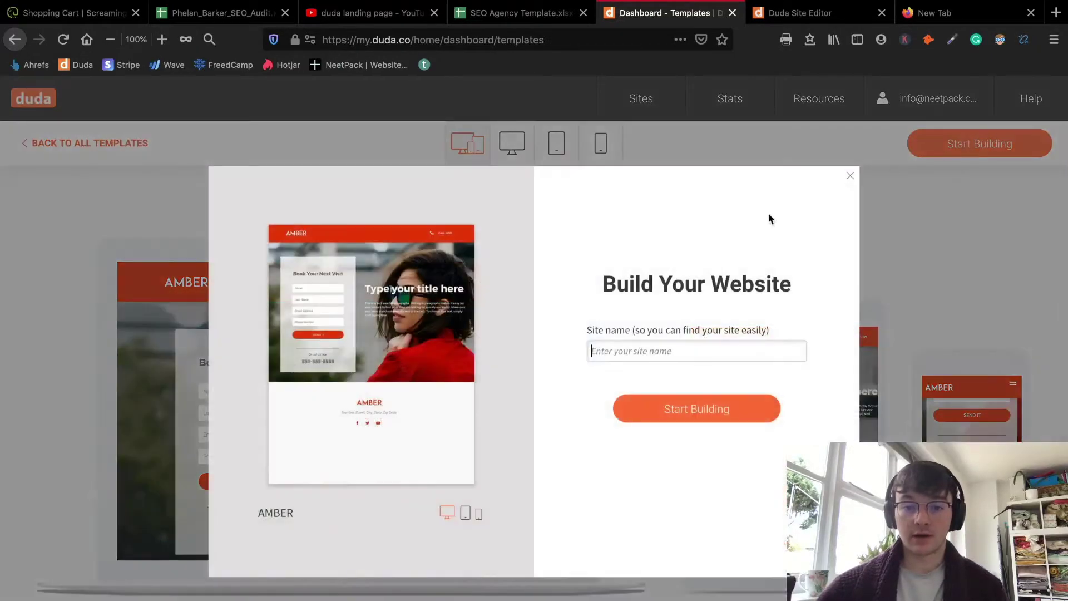
{"action": "type", "text": "Test"}
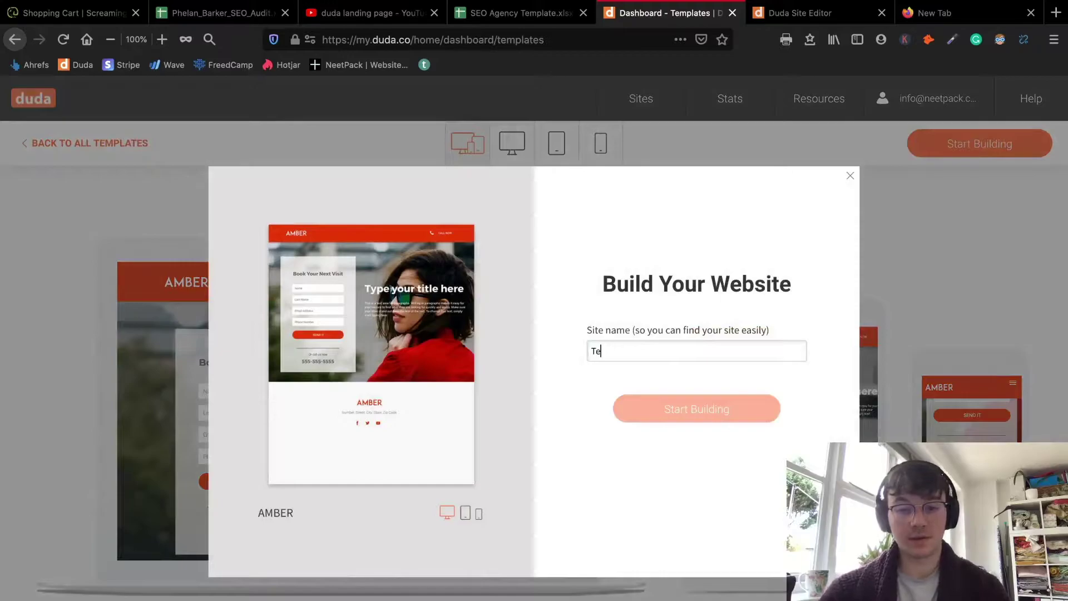
{"action": "left_click", "coordinate": [690, 416]}
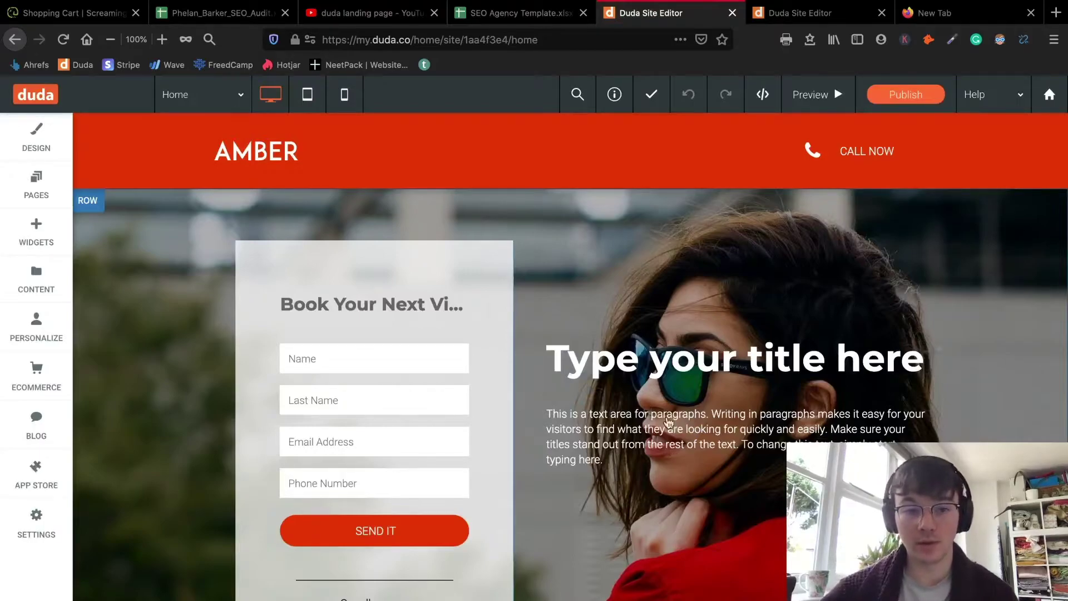
Open the SEO section of the site settings and review the site title, description and keywords fields.
{"action": "left_click", "coordinate": [287, 283]}
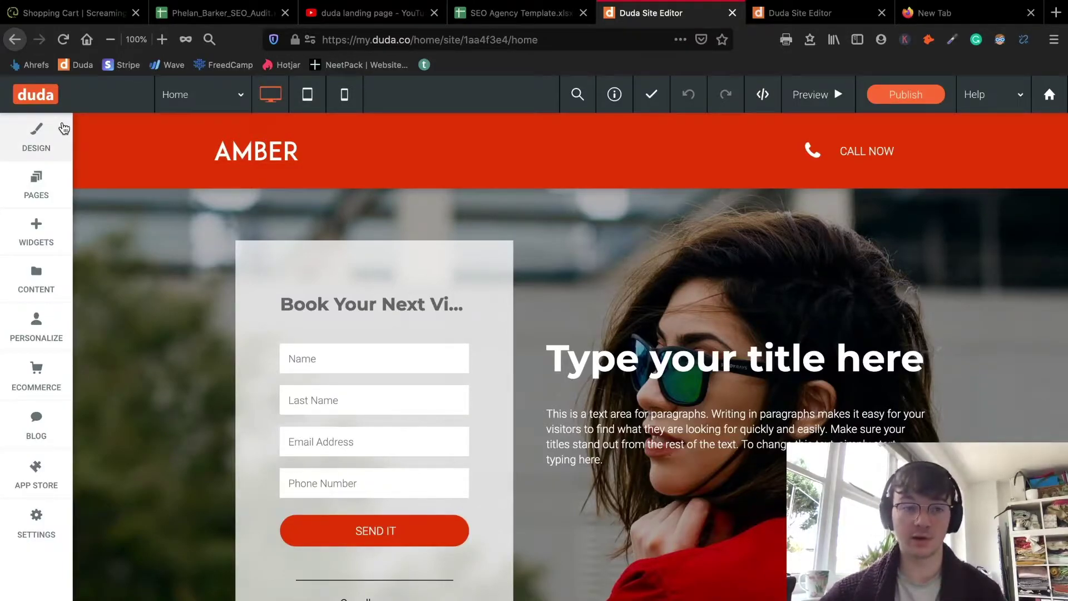
{"action": "left_click", "coordinate": [52, 520]}
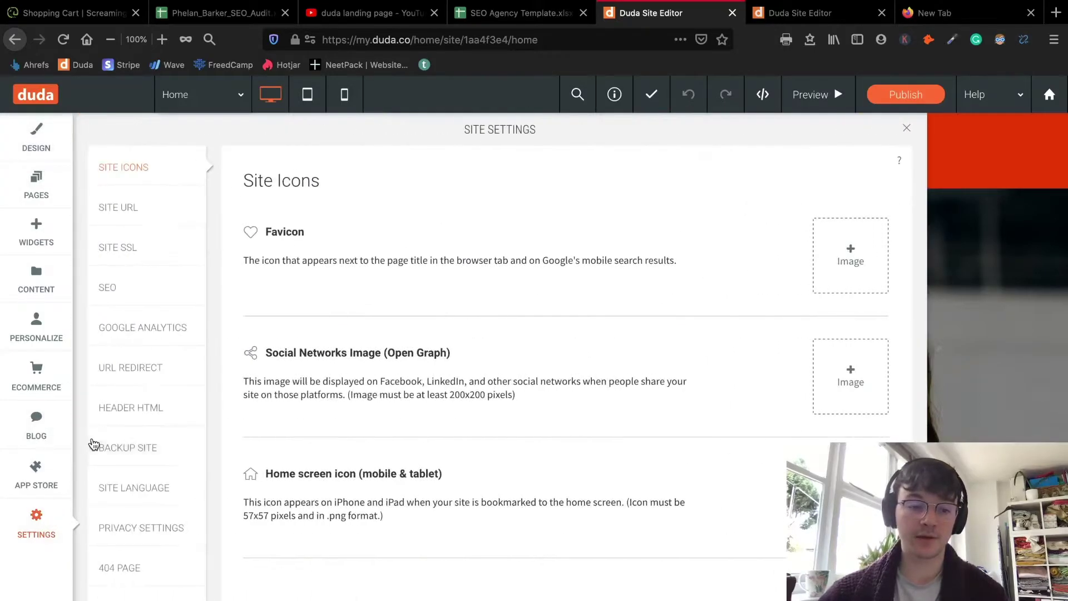
{"action": "left_click", "coordinate": [156, 285]}
{"action": "scroll", "coordinate": [341, 385], "scroll_direction": "down", "scroll_amount": 4}
{"action": "scroll", "coordinate": [341, 385], "scroll_direction": "up", "scroll_amount": 4}
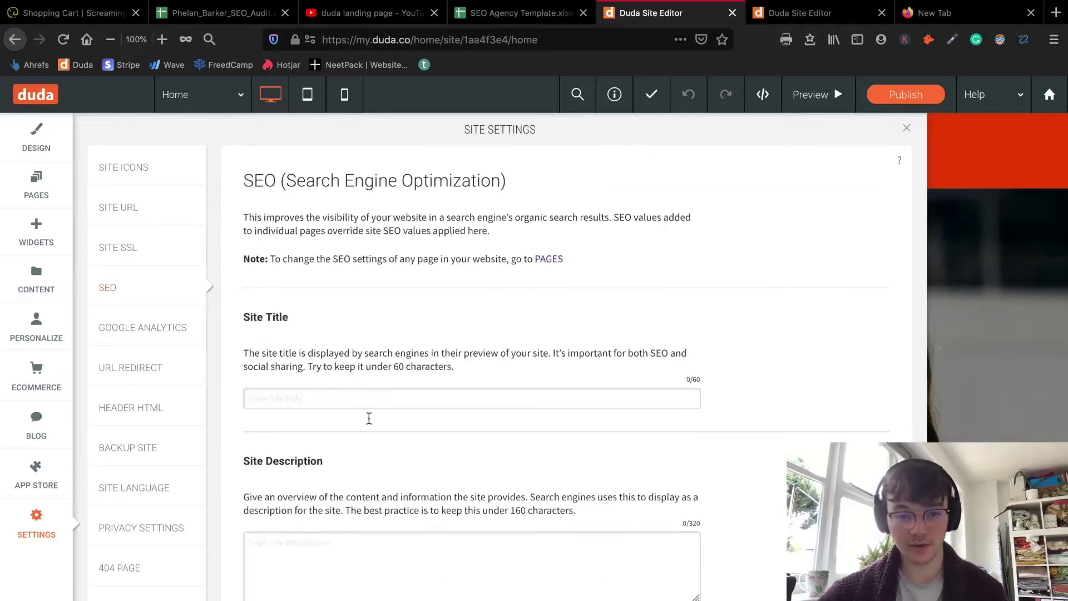
{"action": "scroll", "coordinate": [313, 337], "scroll_direction": "down", "scroll_amount": 5}
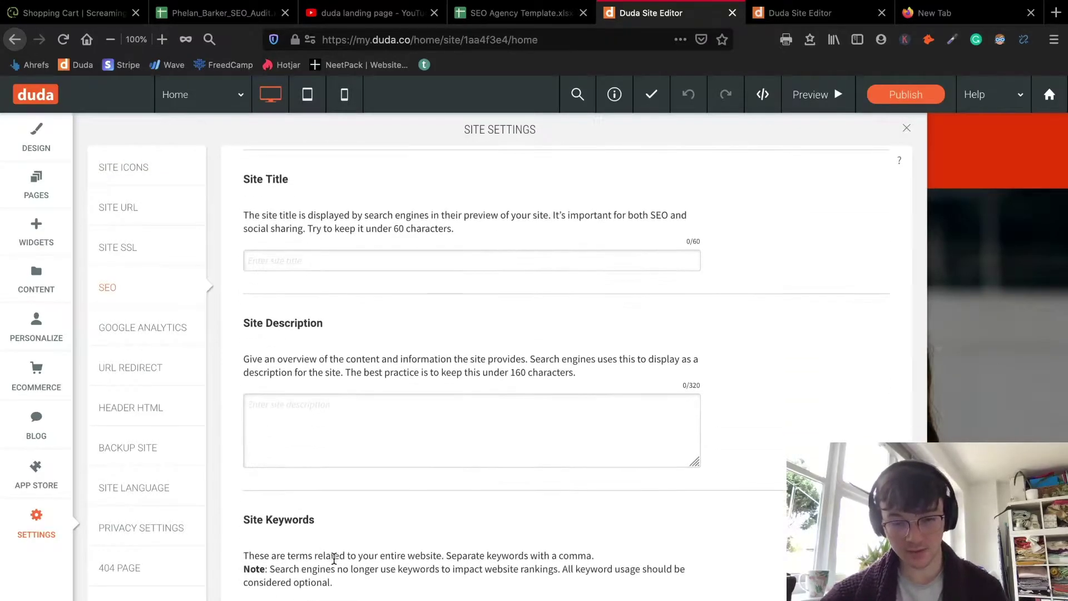
Review the site description and keywords guidance and the lazy loading and default system font options in the SEO settings.
{"action": "left_click_drag", "start_coordinate": [243, 337], "coordinate": [358, 453]}
{"action": "left_click", "coordinate": [405, 510]}
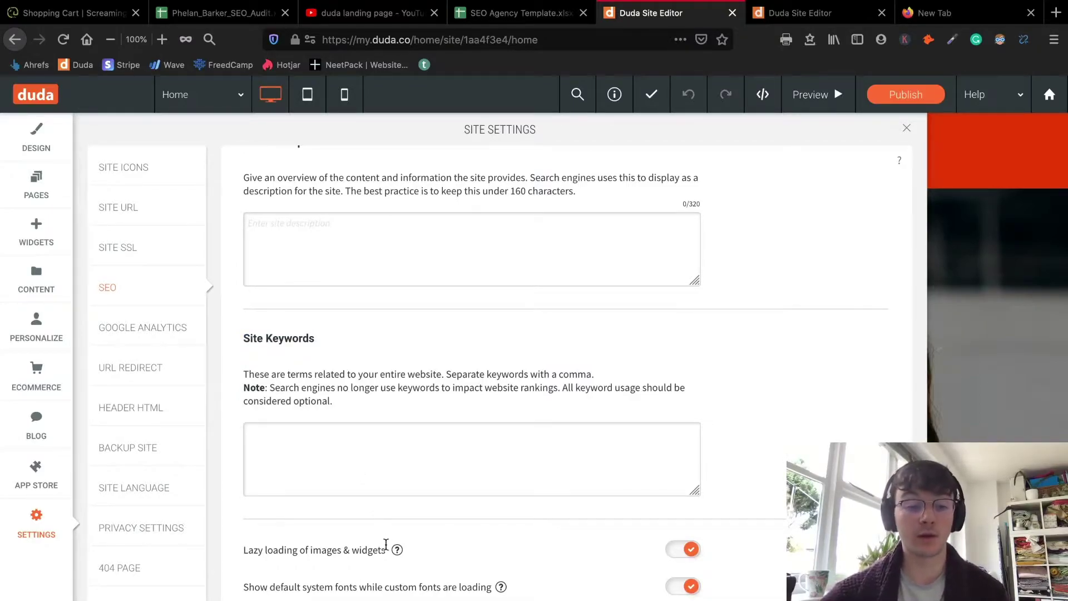
{"action": "left_click_drag", "start_coordinate": [245, 551], "coordinate": [385, 551]}
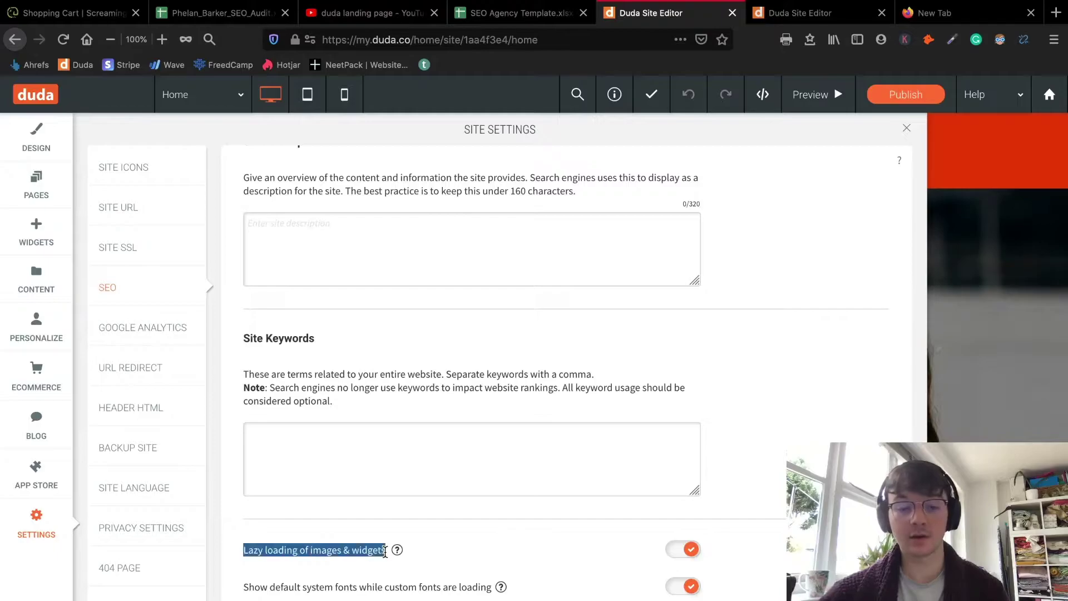
{"action": "left_click_drag", "start_coordinate": [249, 587], "coordinate": [404, 591]}
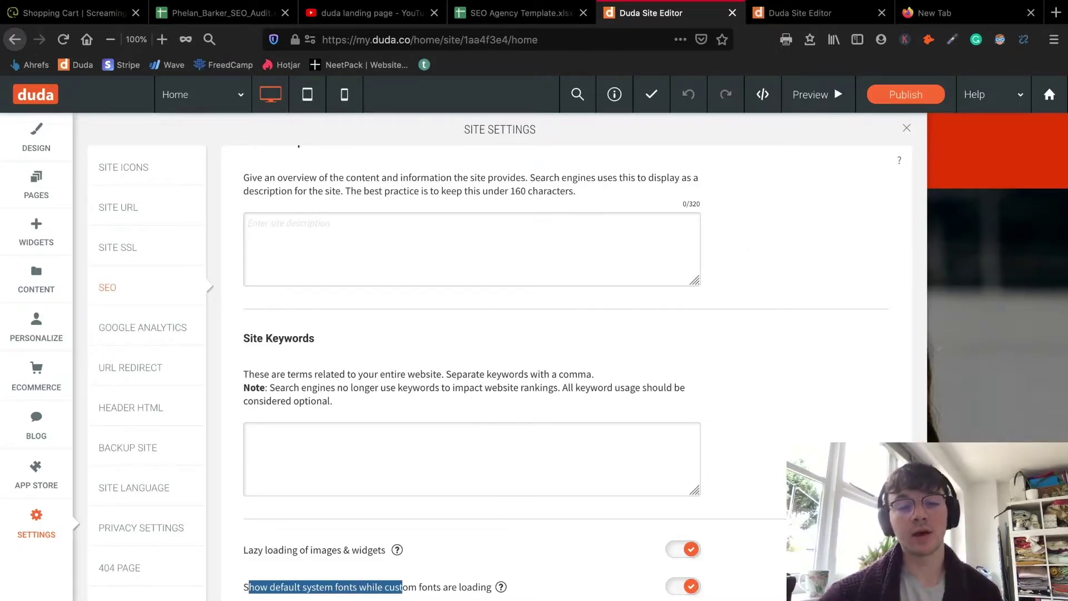
{"action": "scroll", "coordinate": [502, 533], "scroll_direction": "up", "scroll_amount": 3}
{"action": "scroll", "coordinate": [503, 529], "scroll_direction": "up", "scroll_amount": 2}
Close the site settings and look over the Amber landing page's header, booking form and title area.
{"action": "left_click", "coordinate": [907, 129]}
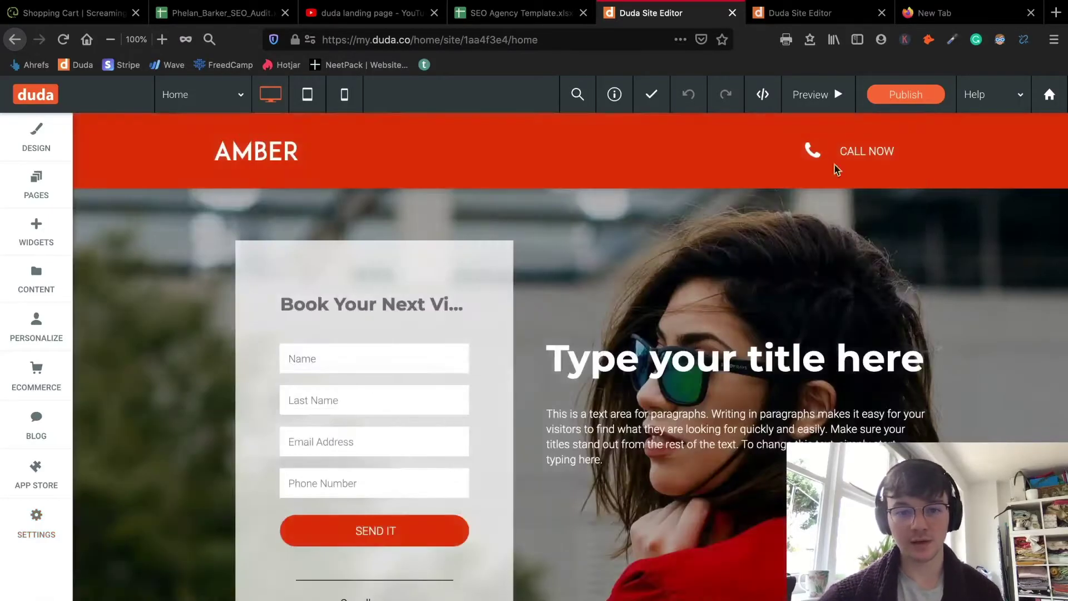
{"action": "scroll", "coordinate": [633, 318], "scroll_direction": "down", "scroll_amount": 6}
{"action": "scroll", "coordinate": [633, 317], "scroll_direction": "up", "scroll_amount": 2}
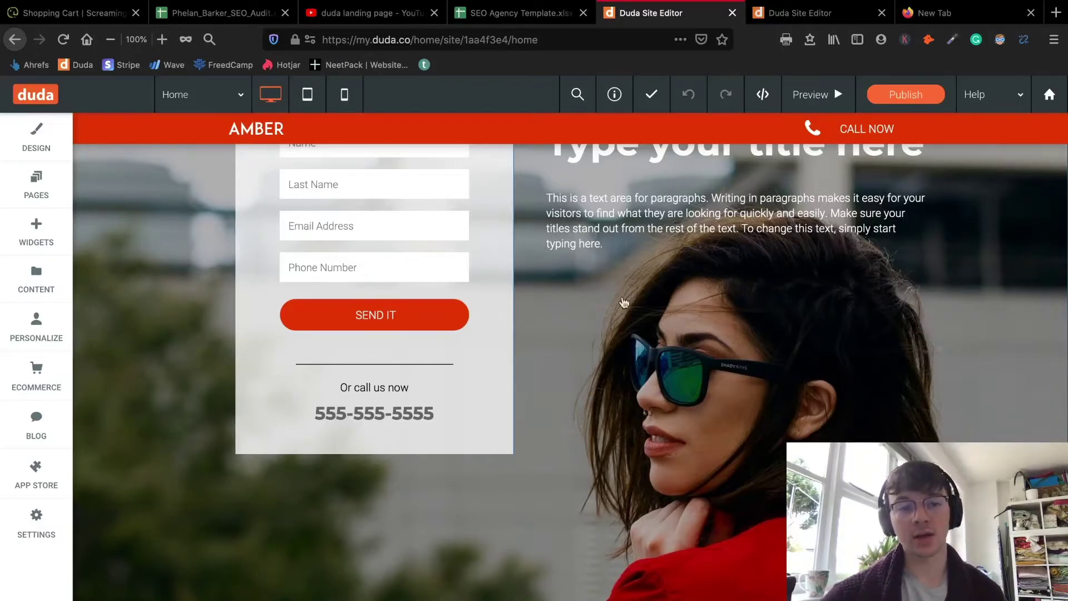
{"action": "scroll", "coordinate": [633, 317], "scroll_direction": "up", "scroll_amount": 3}
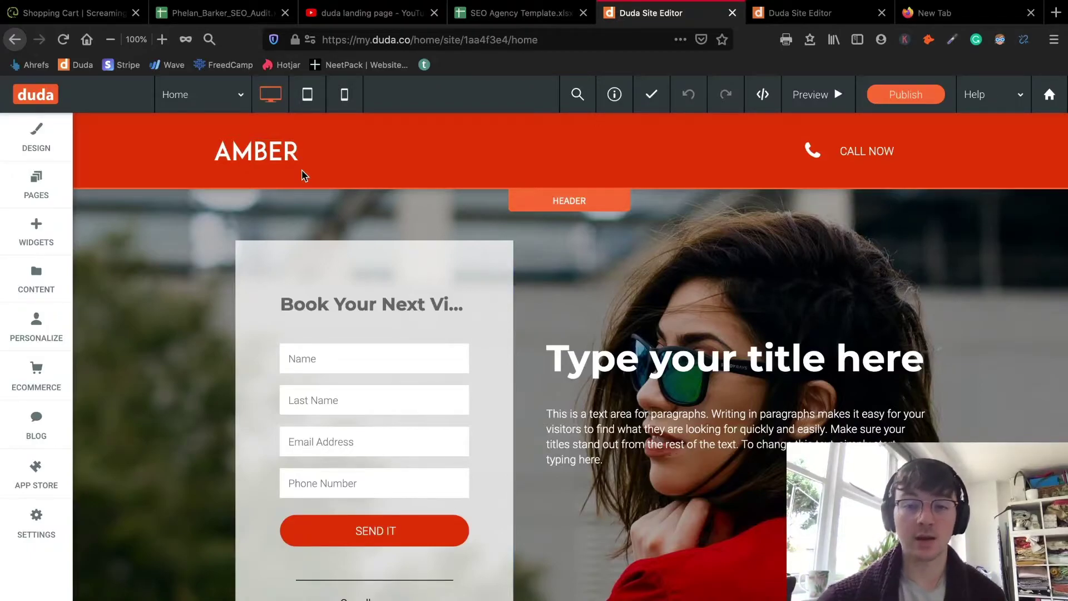
Switch to the NeetPack site's Seo In Maldon page, finish the open heading edit and examine the hero text and contact form.
{"action": "key", "text": "ctrl+Tab"}
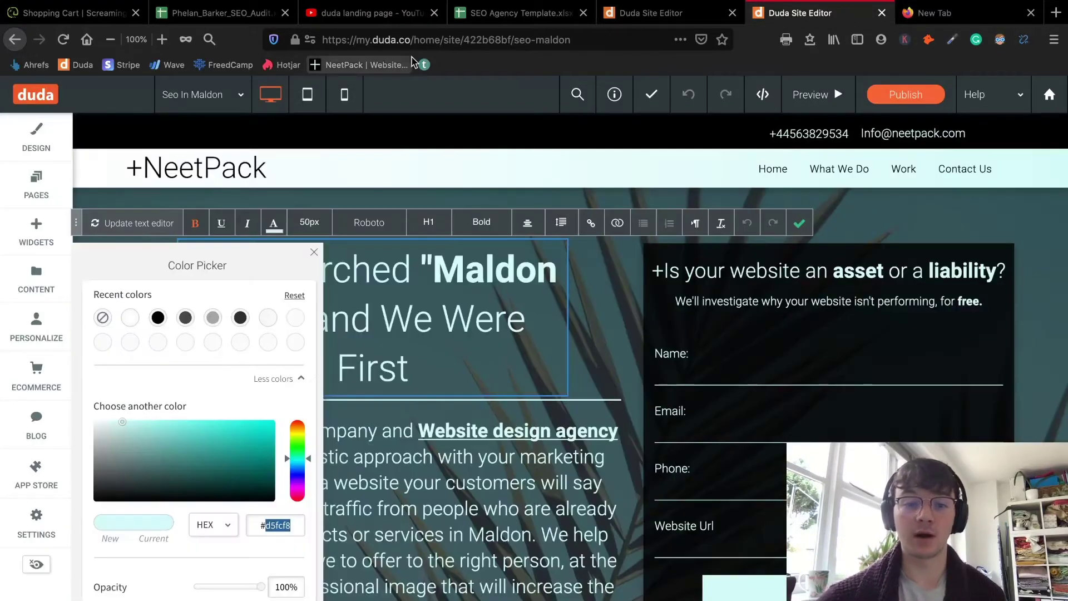
{"action": "left_click", "coordinate": [794, 224]}
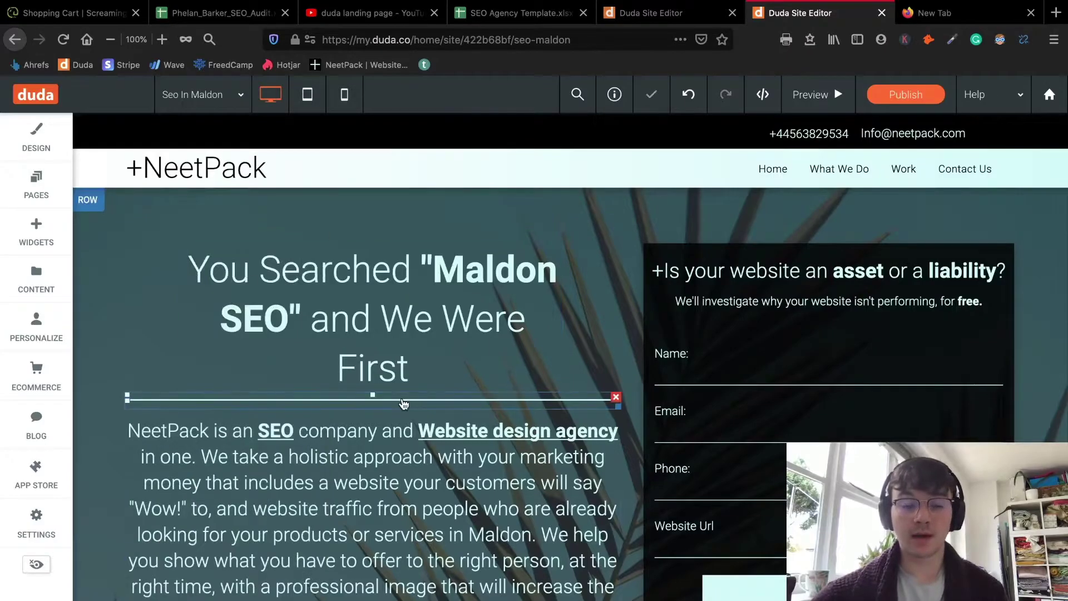
{"action": "scroll", "coordinate": [404, 404], "scroll_direction": "down", "scroll_amount": 2}
{"action": "scroll", "coordinate": [567, 453], "scroll_direction": "up", "scroll_amount": 2}
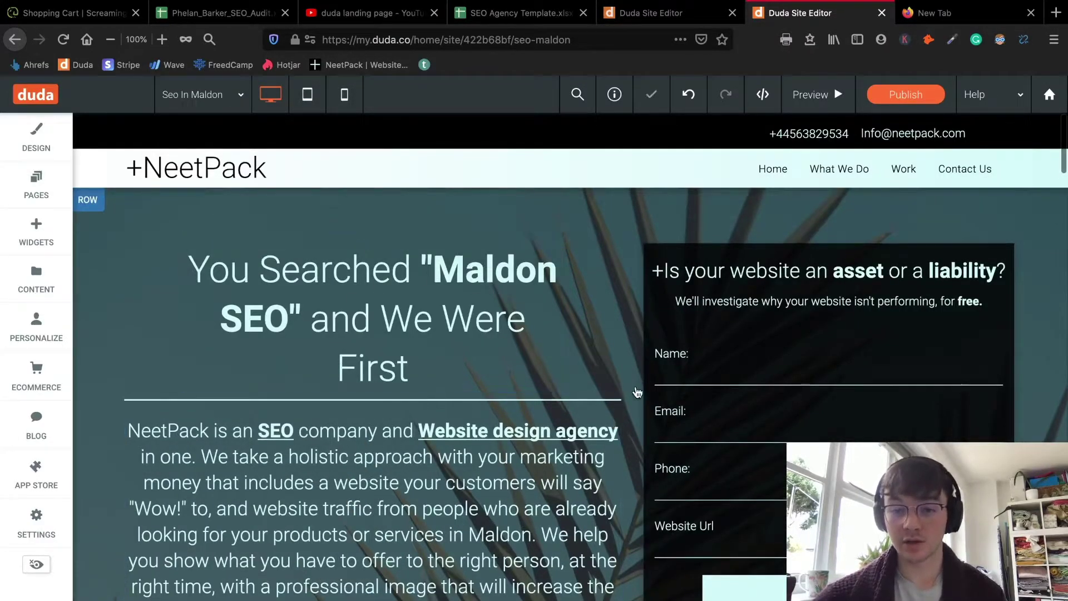
{"action": "scroll", "coordinate": [637, 392], "scroll_direction": "down", "scroll_amount": 2}
{"action": "scroll", "coordinate": [785, 211], "scroll_direction": "up", "scroll_amount": 2}
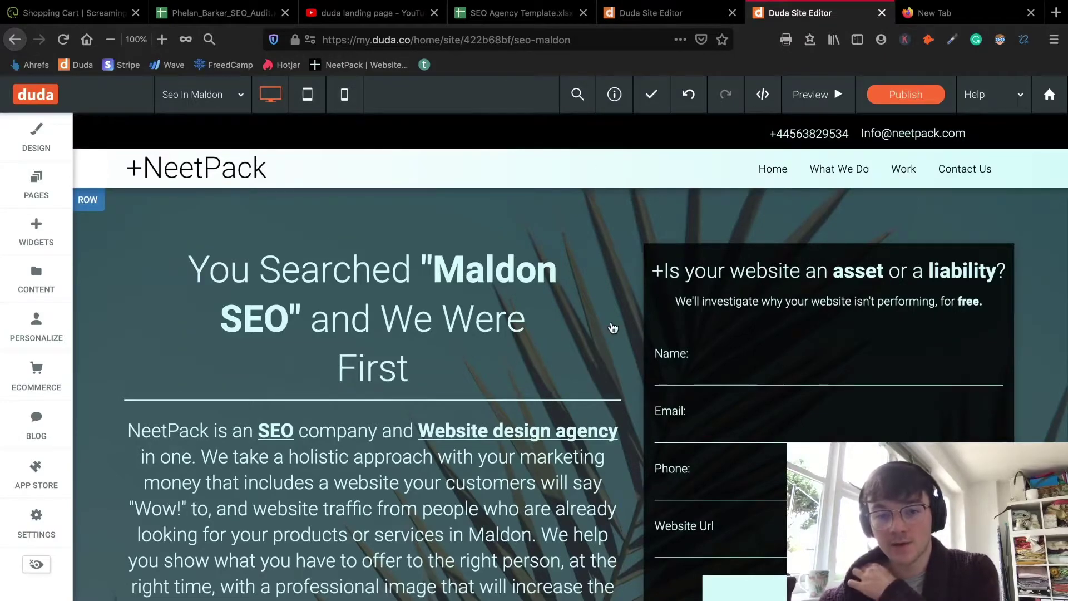
{"action": "scroll", "coordinate": [613, 328], "scroll_direction": "down", "scroll_amount": 2}
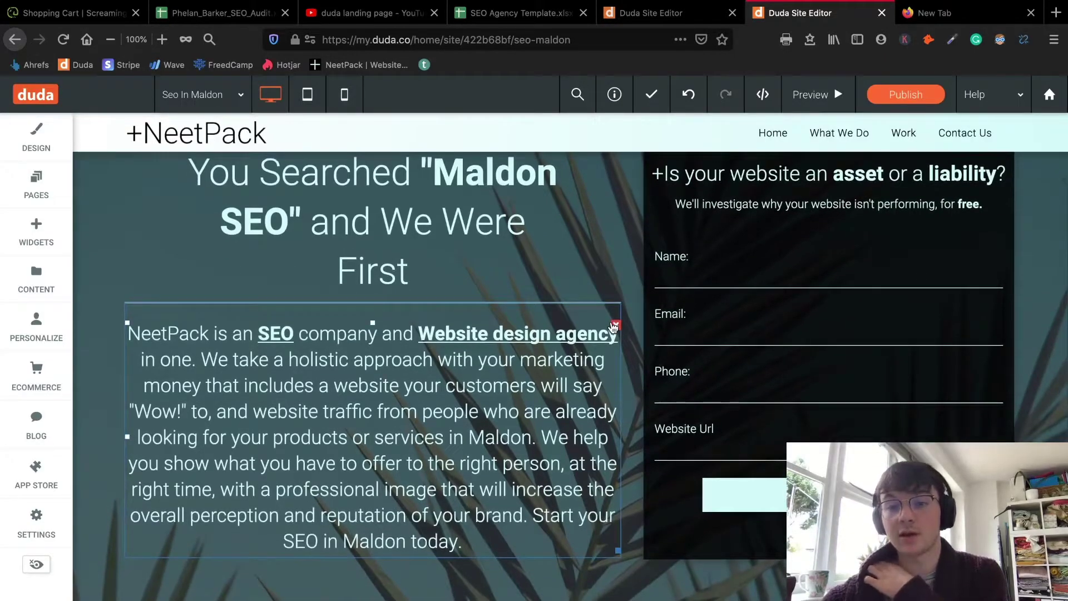
{"action": "scroll", "coordinate": [613, 328], "scroll_direction": "up", "scroll_amount": 2}
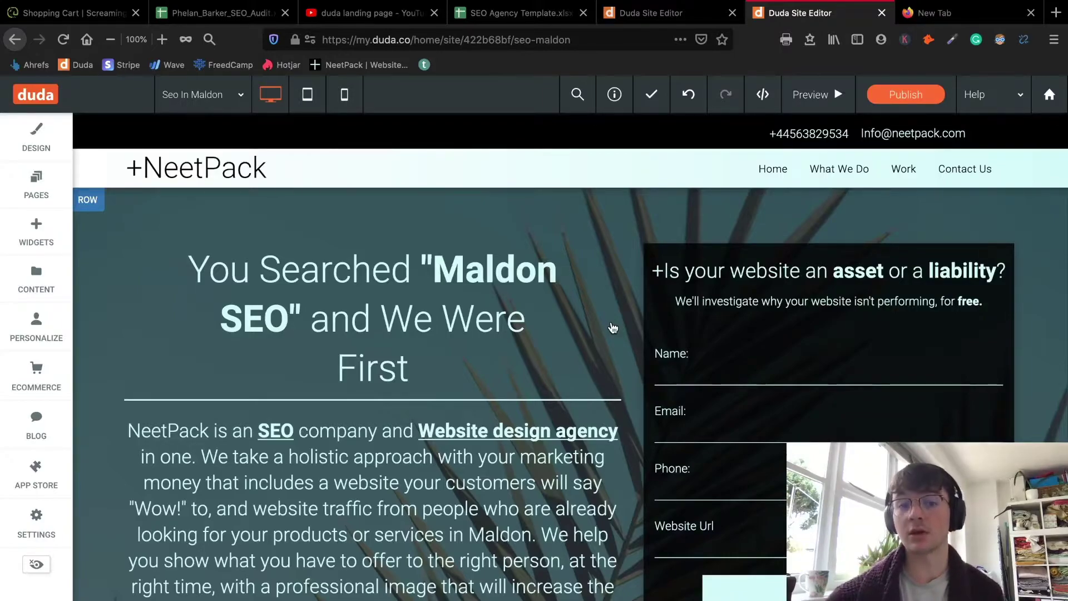
Look through the rest of the Seo In Maldon page, including its portfolio, marketing and service sections, and return to its start.
{"action": "scroll", "coordinate": [623, 442], "scroll_direction": "down", "scroll_amount": 15}
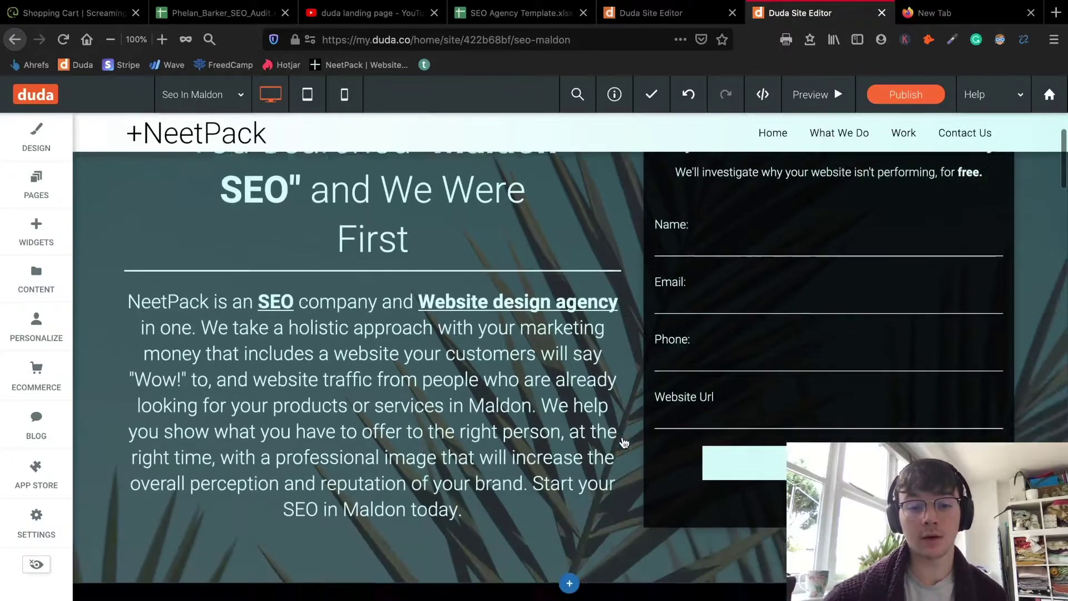
{"action": "scroll", "coordinate": [624, 442], "scroll_direction": "down", "scroll_amount": 20}
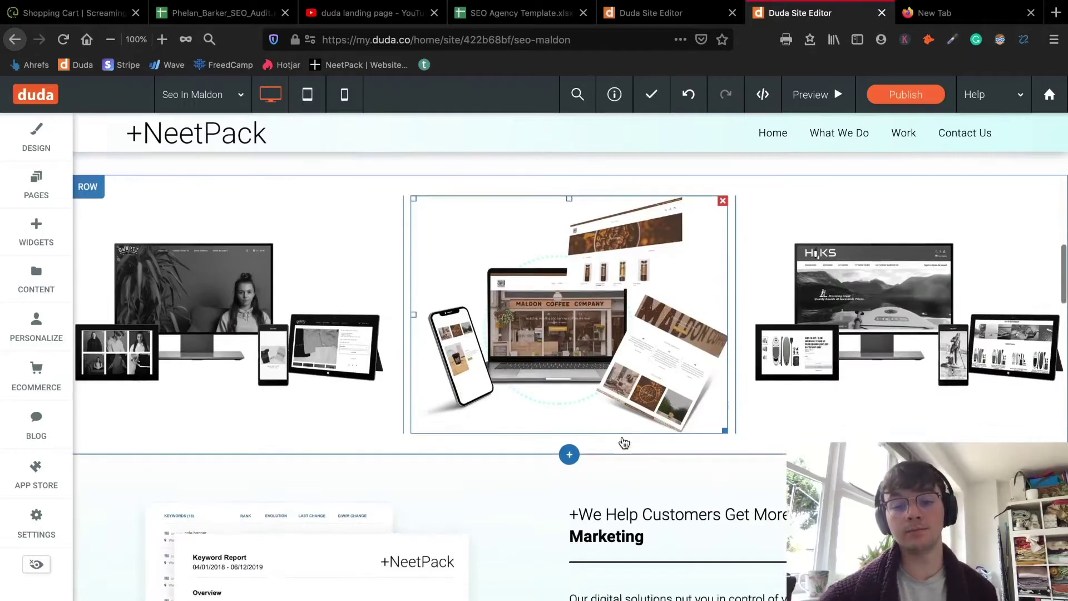
{"action": "scroll", "coordinate": [623, 443], "scroll_direction": "down", "scroll_amount": 20}
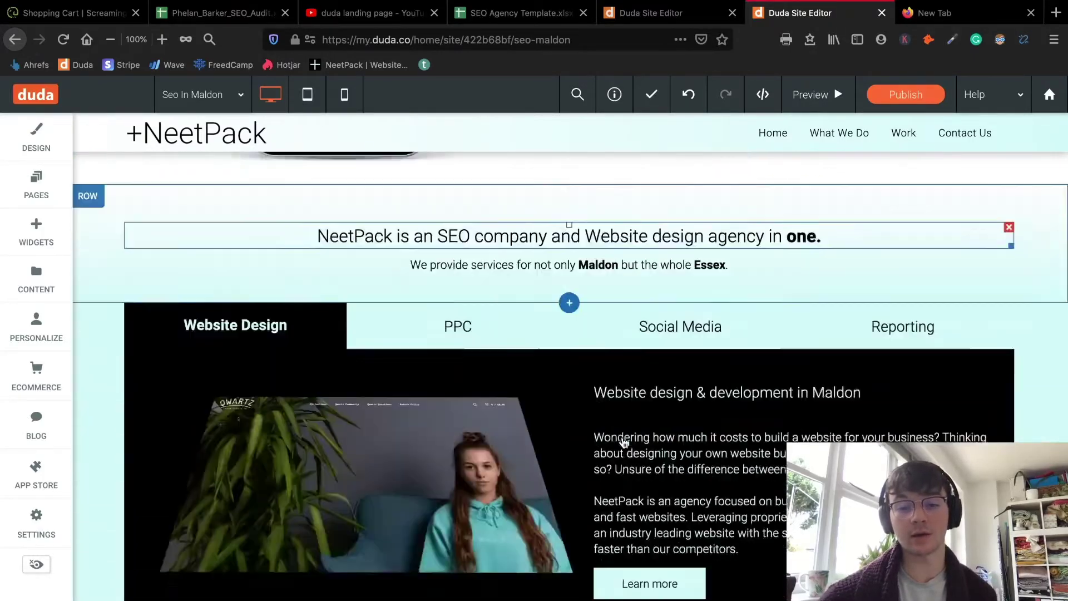
{"action": "scroll", "coordinate": [619, 439], "scroll_direction": "up", "scroll_amount": 20}
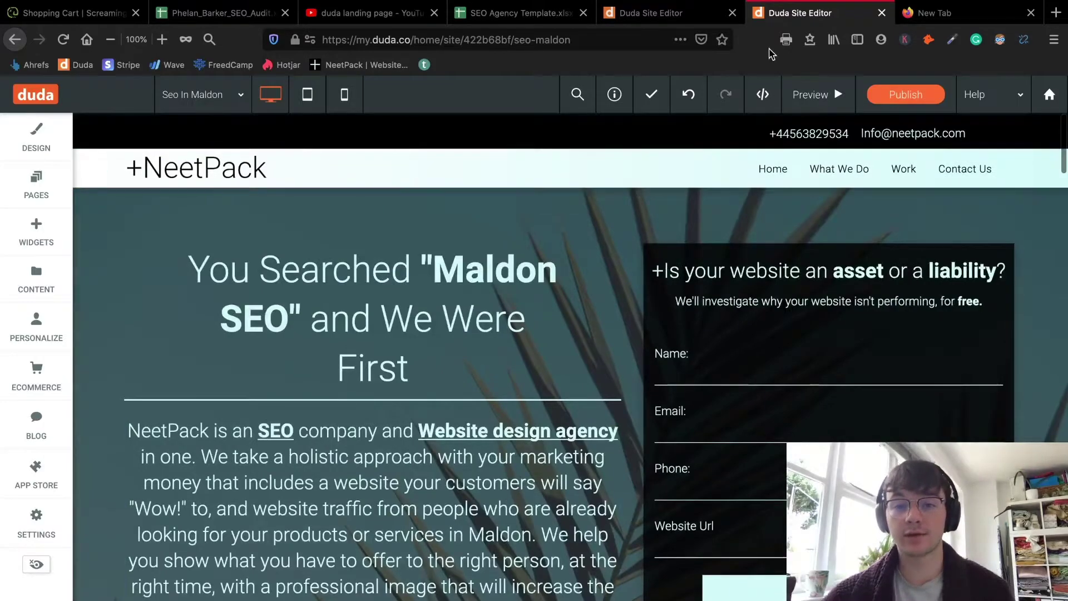
Search Google for "google page speed" in the empty browser tab.
{"action": "left_click", "coordinate": [926, 13]}
{"action": "key", "text": "BackSpace"}
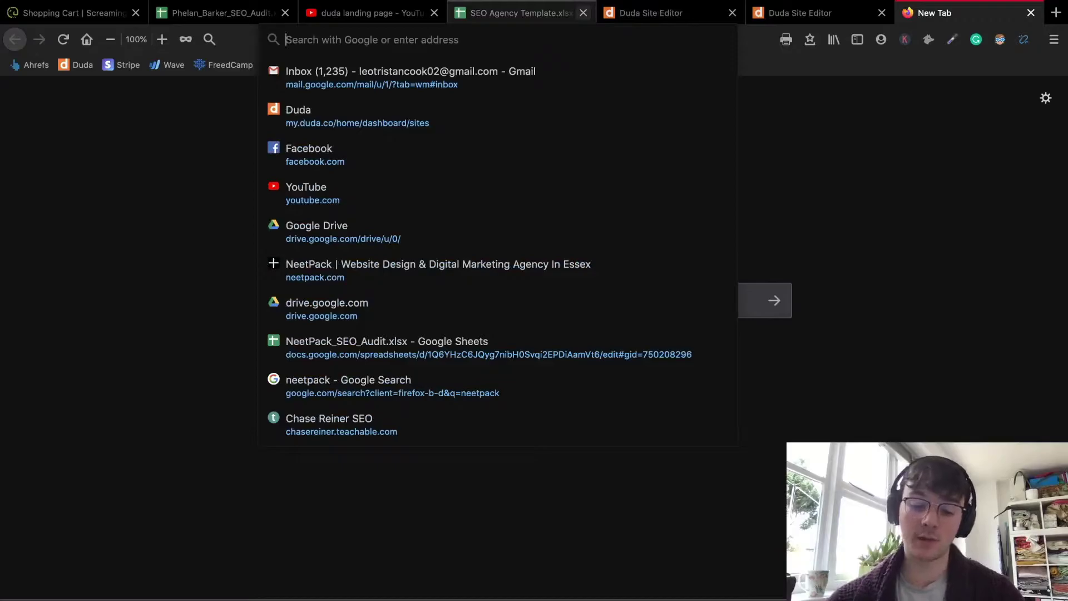
{"action": "type", "text": "google "}
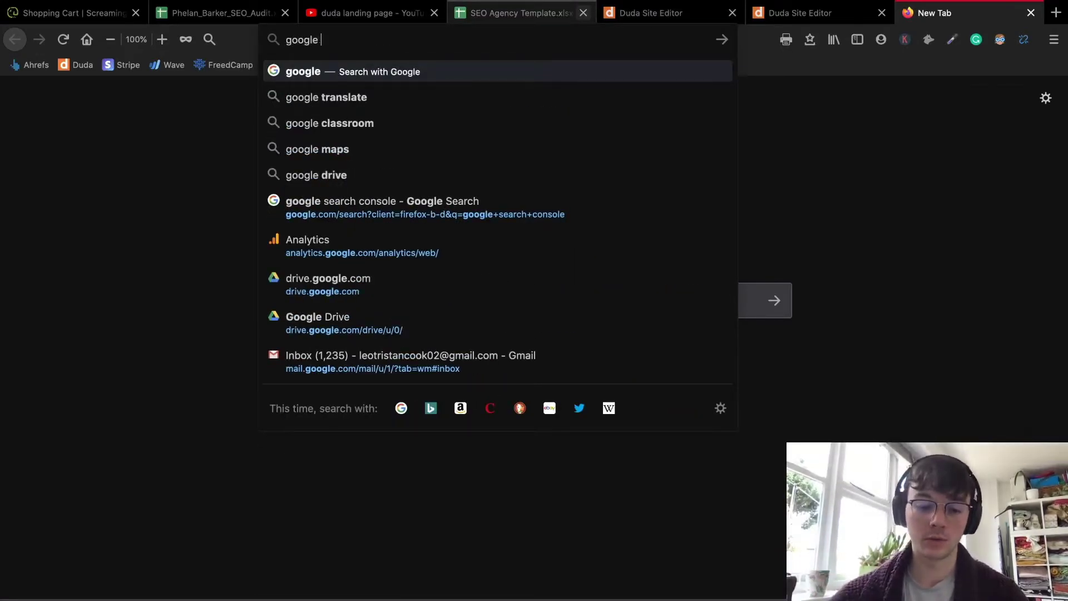
{"action": "type", "text": "sppe"}
{"action": "key", "text": "BackSpace"}
{"action": "key", "text": "BackSpace"}
{"action": "key", "text": "BackSpace"}
{"action": "key", "text": "BackSpace"}
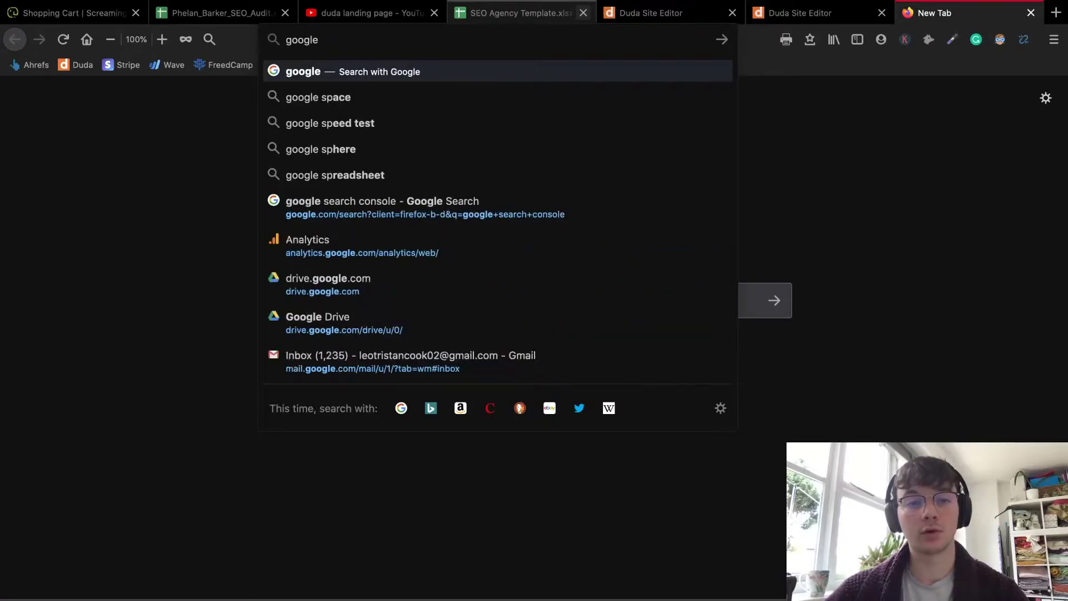
{"action": "type", "text": "page"}
{"action": "key", "text": "Down"}
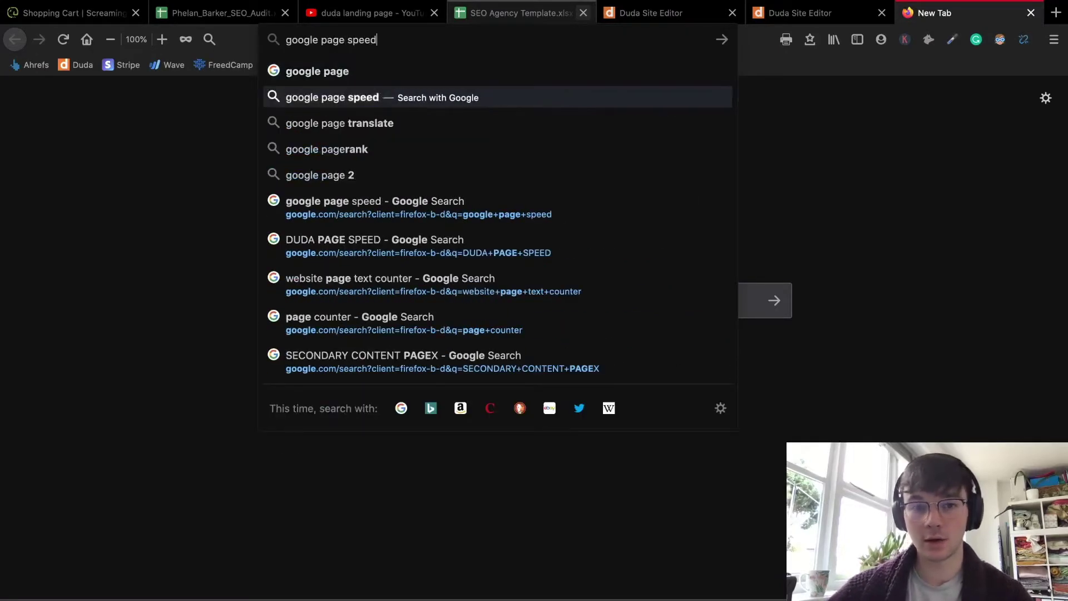
{"action": "key", "text": "Return"}
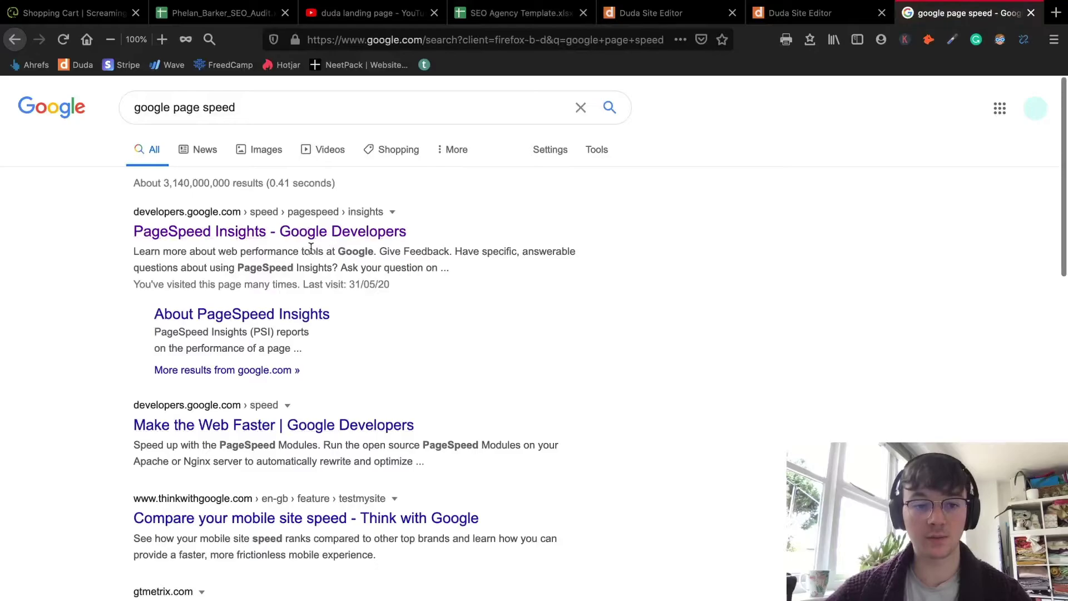
Search Google for "pingdom".
{"action": "left_click", "coordinate": [295, 103]}
{"action": "key", "text": "ctrl+a"}
{"action": "type", "text": "pig"}
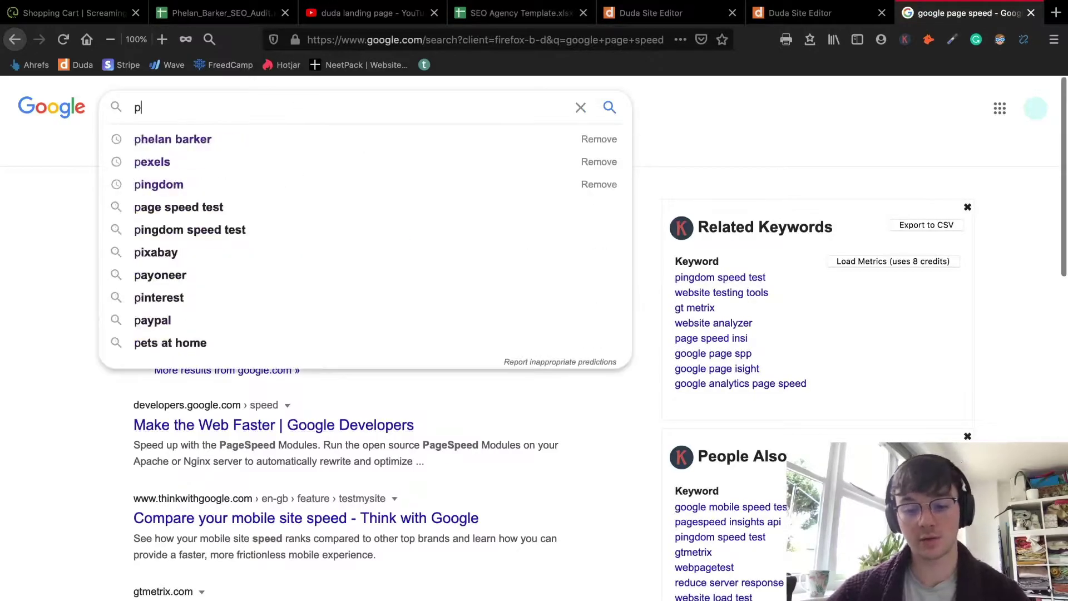
{"action": "key", "text": "BackSpace"}
{"action": "type", "text": "ng"}
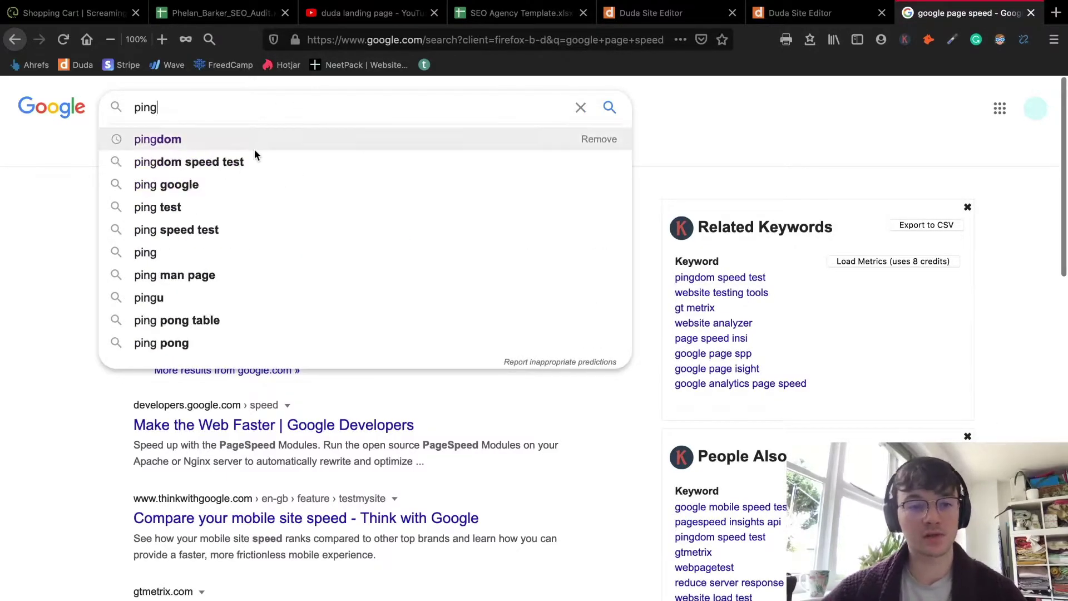
{"action": "left_click", "coordinate": [255, 145]}
Replace the search with "gtmetrix" and view its Google results.
{"action": "left_click", "coordinate": [250, 118]}
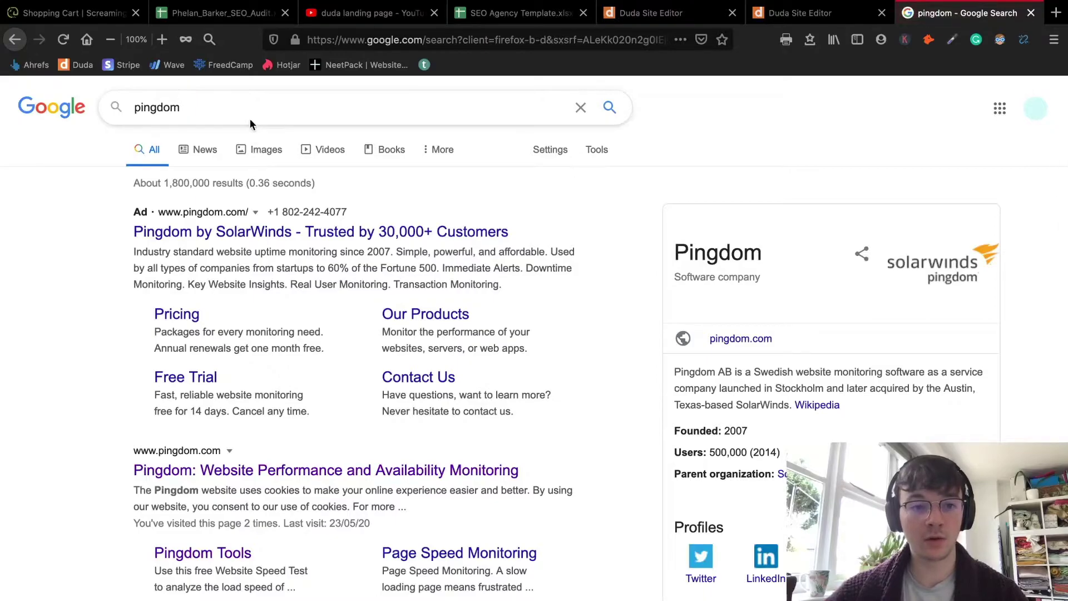
{"action": "key", "text": "ctrl+a"}
{"action": "type", "text": "gtme"}
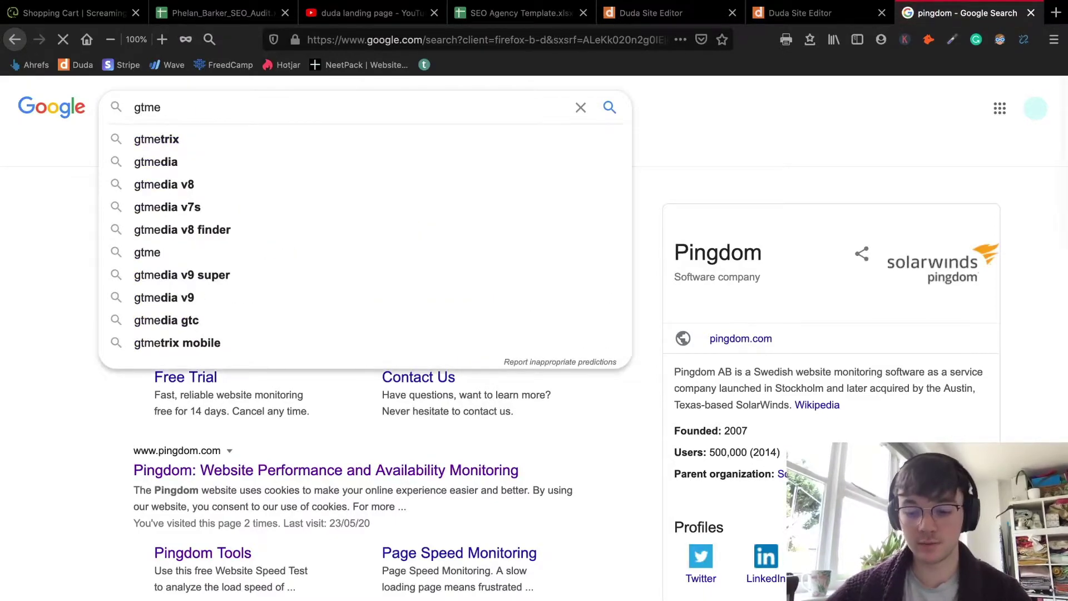
{"action": "left_click", "coordinate": [240, 139]}
Search Google for "website speed .org" and open the WebPageTest site from the results.
{"action": "left_click", "coordinate": [243, 102]}
{"action": "key", "text": "ctrl+a"}
{"action": "key", "text": "BackSpace"}
{"action": "type", "text": "websi"}
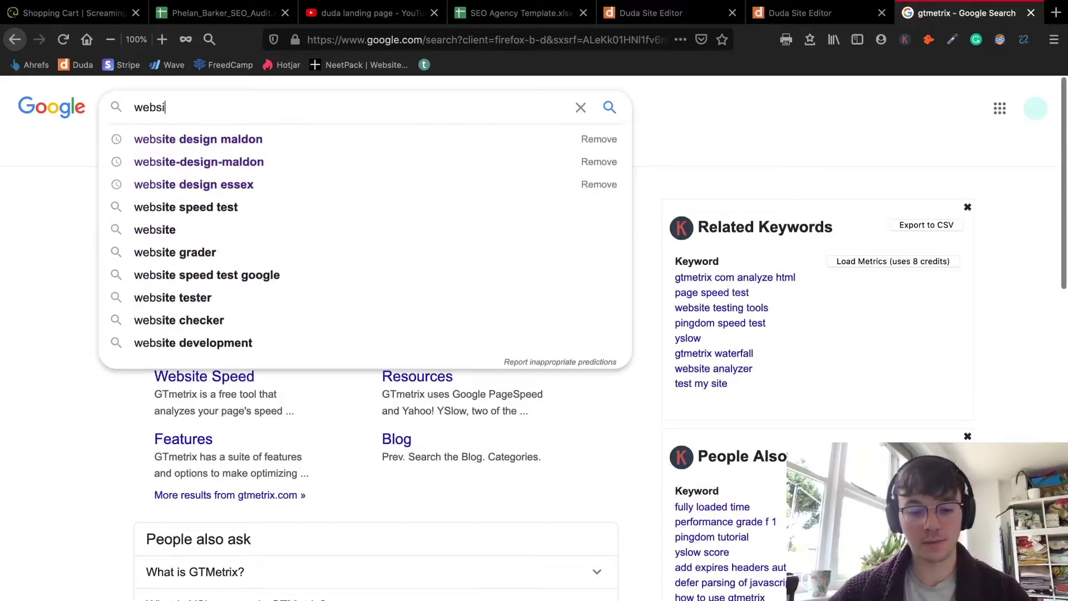
{"action": "type", "text": "te speed "}
{"action": "type", "text": ".co"}
{"action": "key", "text": "BackSpace"}
{"action": "key", "text": "BackSpace"}
{"action": "type", "text": "org"}
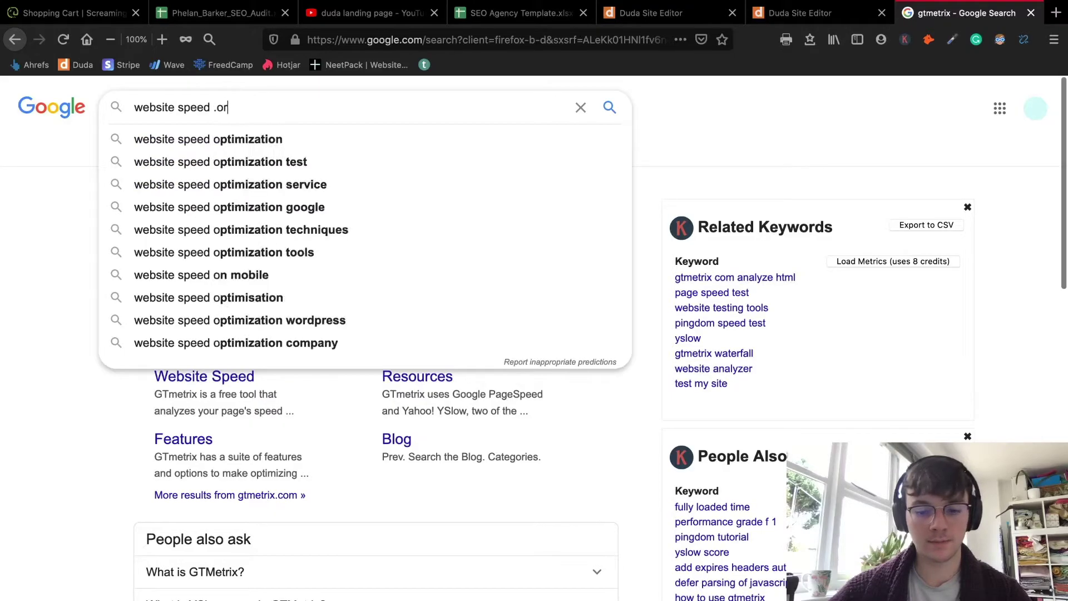
{"action": "key", "text": "Return"}
{"action": "left_click", "coordinate": [246, 259]}
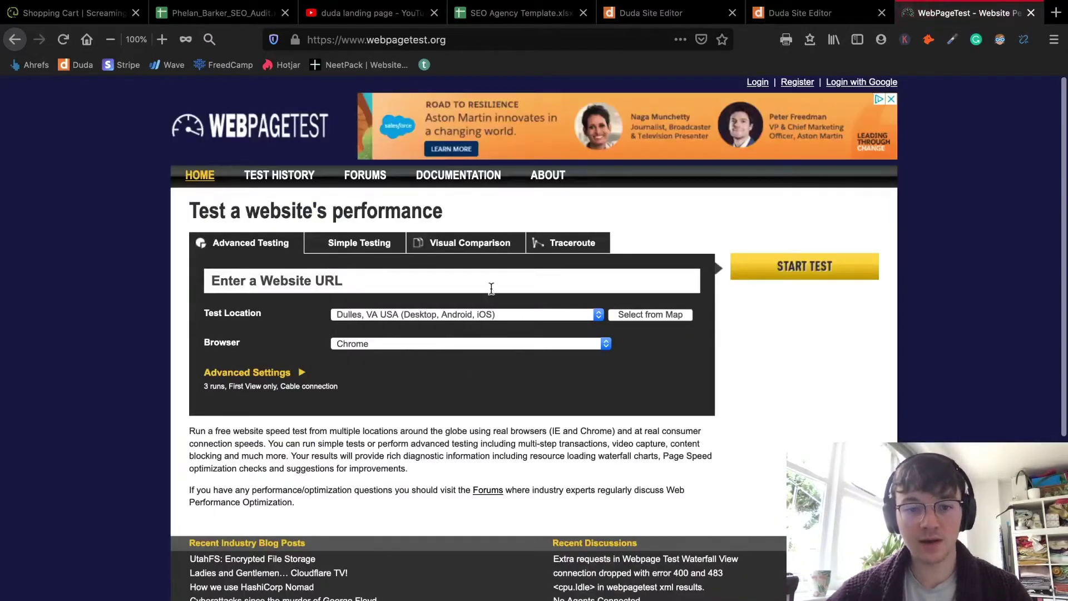
Expand the advanced settings of the WebPageTest form and check the available connection types without changing the selection.
{"action": "left_click", "coordinate": [409, 345]}
{"action": "left_click", "coordinate": [301, 374]}
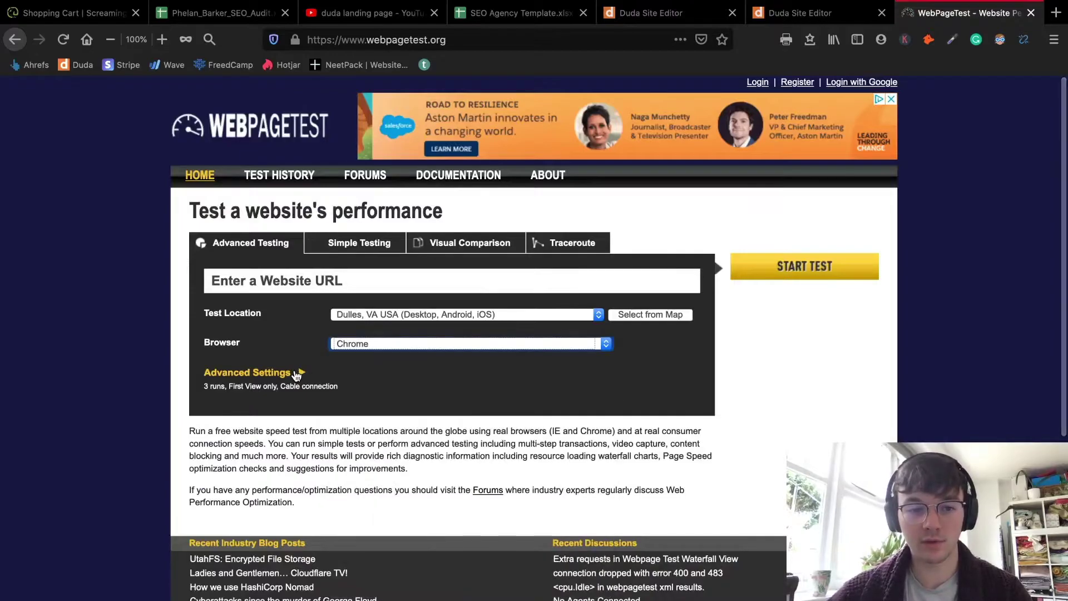
{"action": "left_click", "coordinate": [301, 374]}
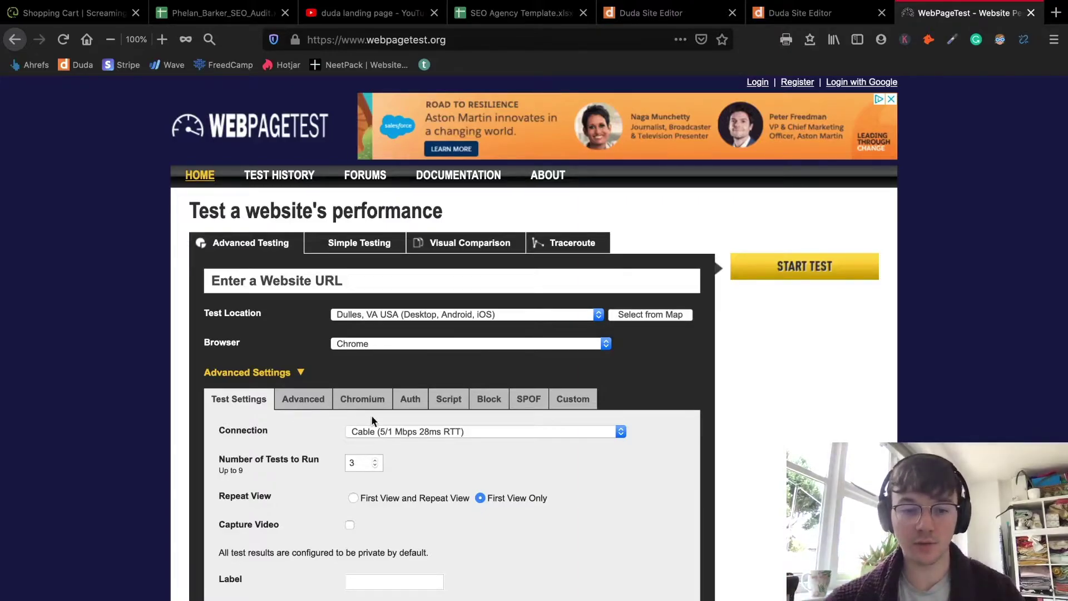
{"action": "left_click", "coordinate": [376, 436]}
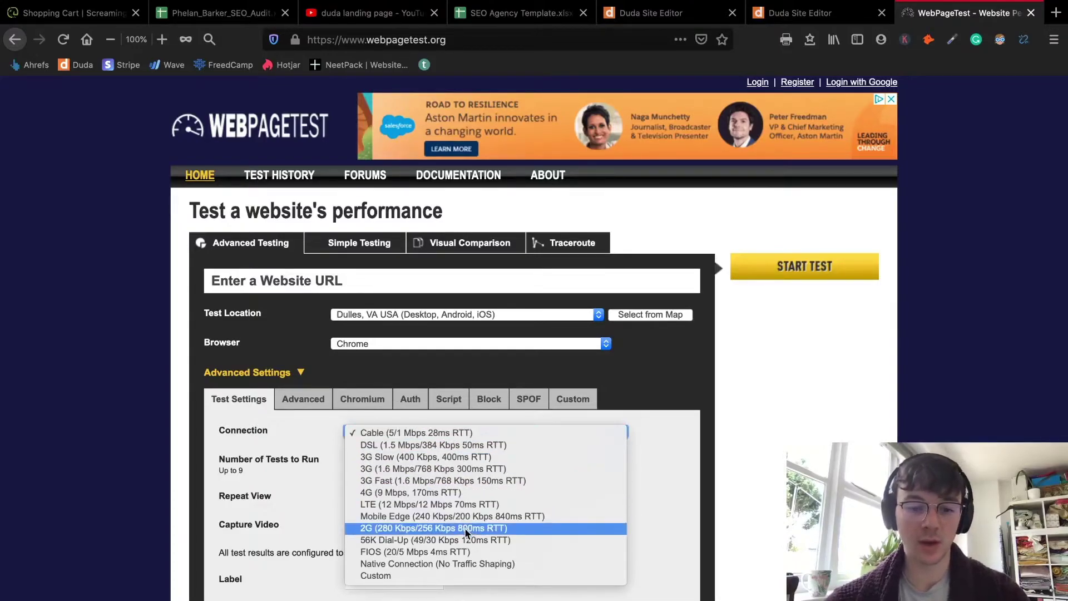
{"action": "left_click", "coordinate": [673, 456]}
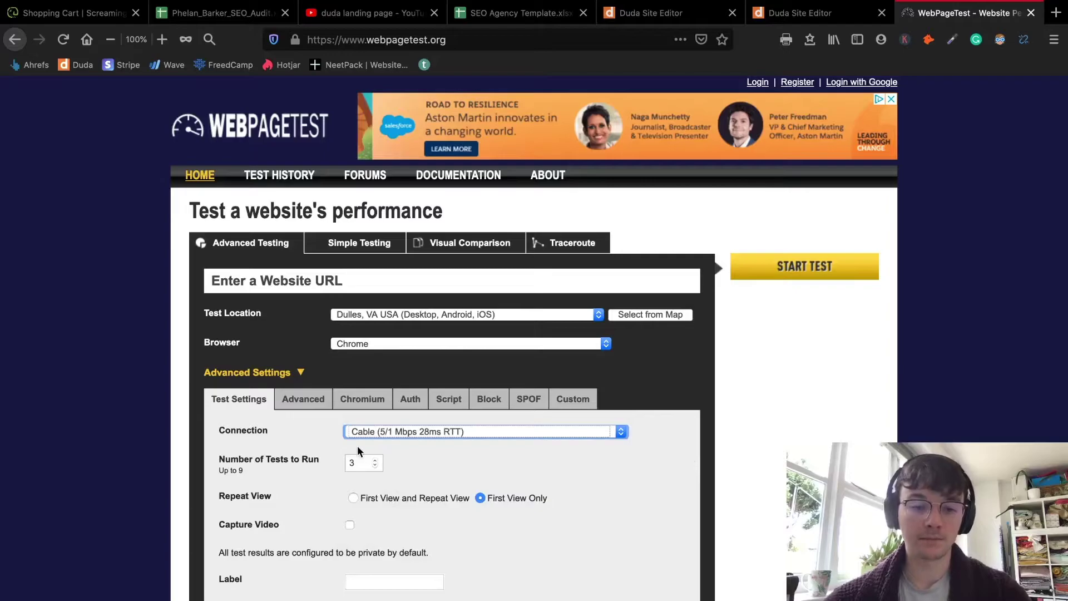
Review the advanced test options offered in the WebPageTest form.
{"action": "left_click", "coordinate": [314, 406]}
{"action": "scroll", "coordinate": [472, 349], "scroll_direction": "down", "scroll_amount": 2}
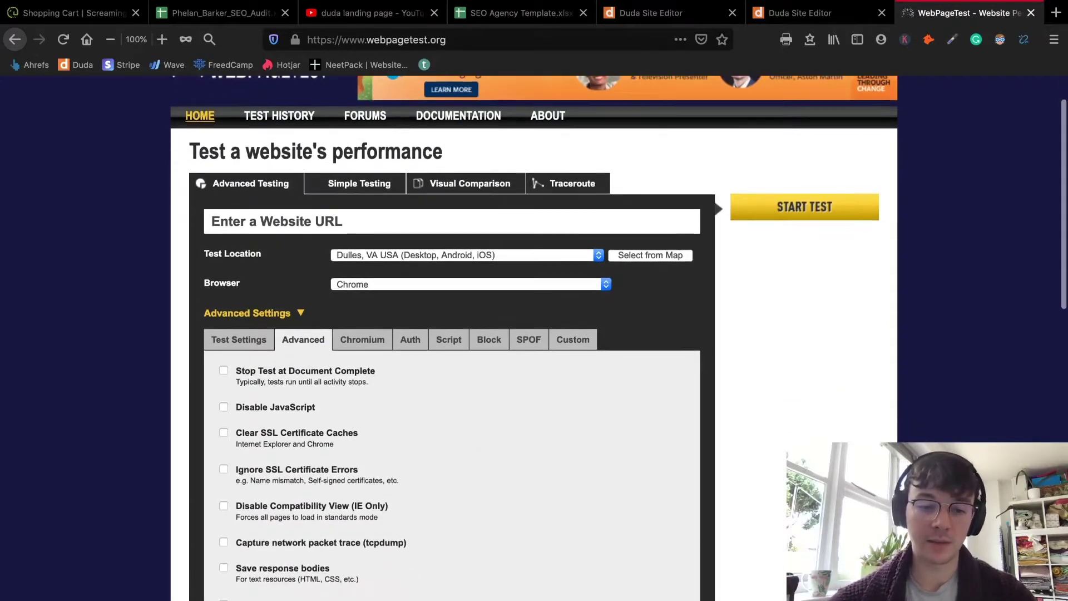
{"action": "scroll", "coordinate": [472, 349], "scroll_direction": "up", "scroll_amount": 2}
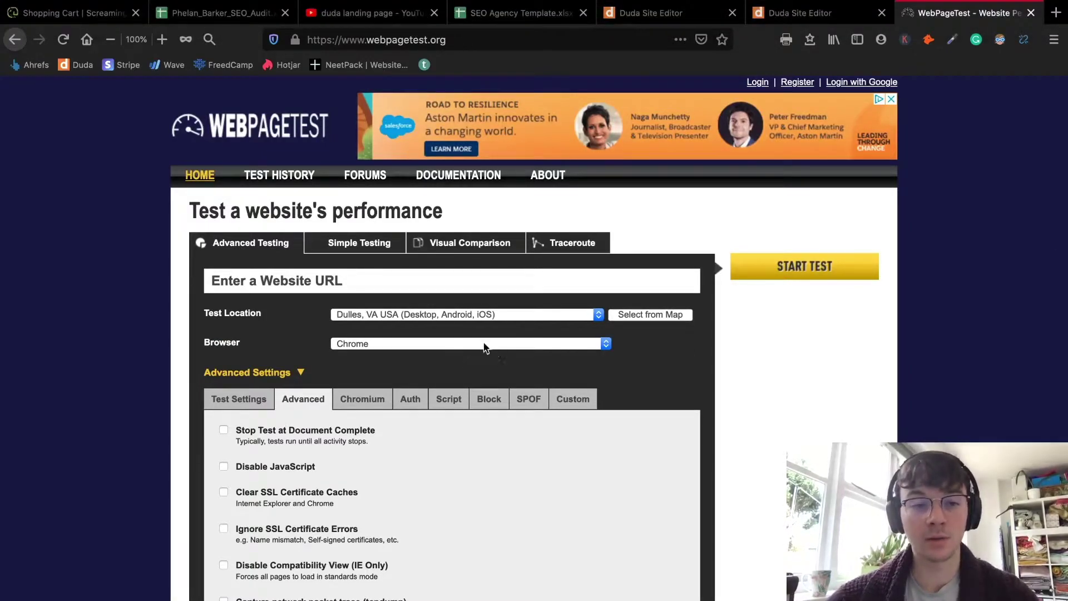
Check the available test locations and browsers in the WebPageTest form without changing either selection.
{"action": "left_click", "coordinate": [540, 315]}
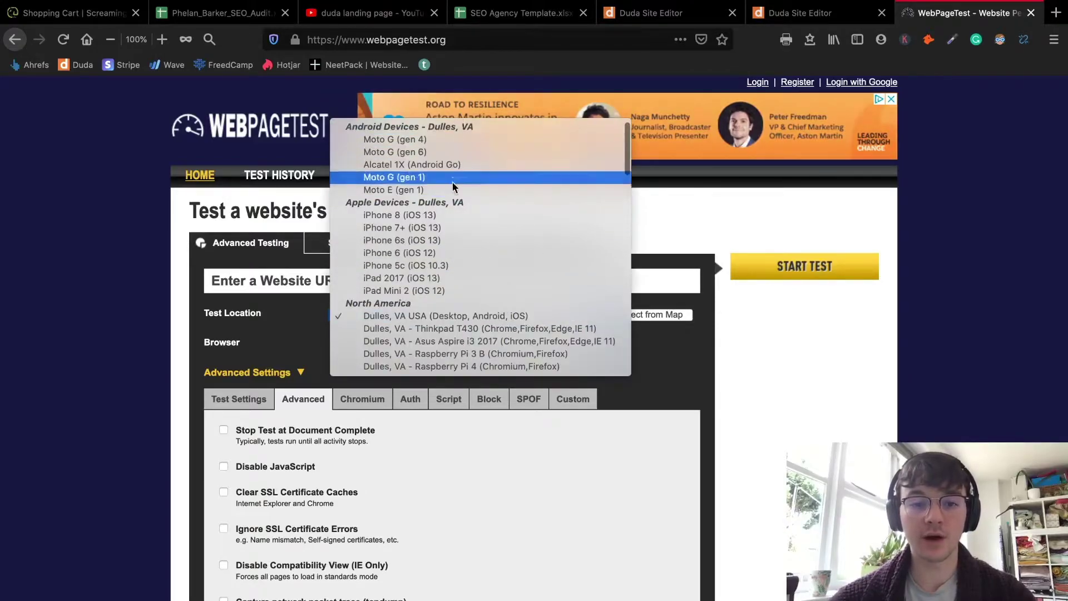
{"action": "scroll", "coordinate": [463, 333], "scroll_direction": "down", "scroll_amount": 10}
{"action": "scroll", "coordinate": [463, 337], "scroll_direction": "down", "scroll_amount": 10}
{"action": "left_click", "coordinate": [711, 338]}
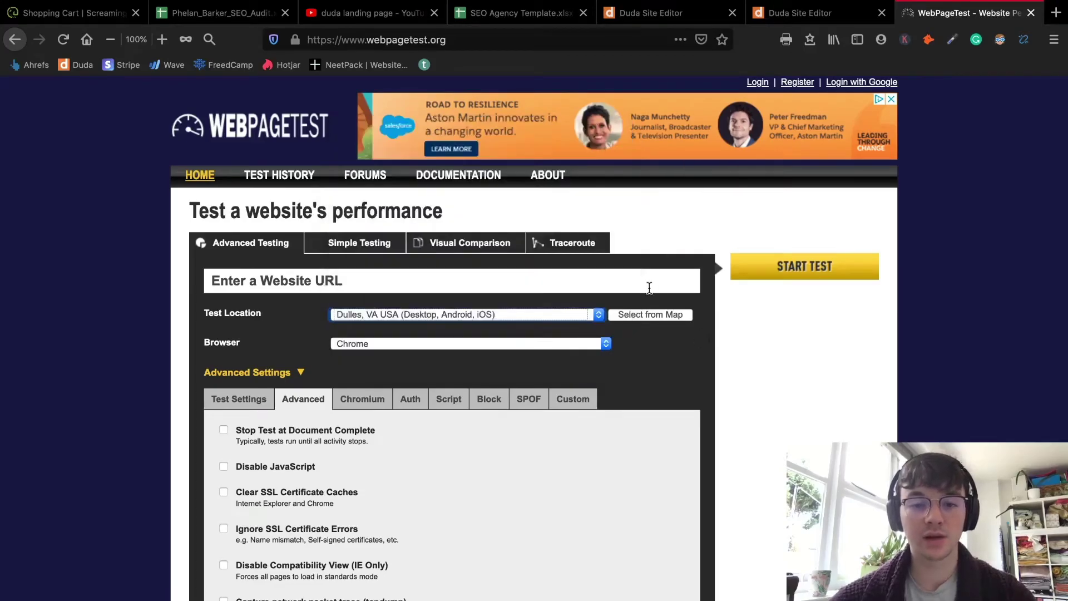
{"action": "left_click", "coordinate": [579, 331]}
{"action": "left_click", "coordinate": [571, 347]}
{"action": "scroll", "coordinate": [570, 412], "scroll_direction": "down", "scroll_amount": 5}
{"action": "left_click", "coordinate": [704, 375]}
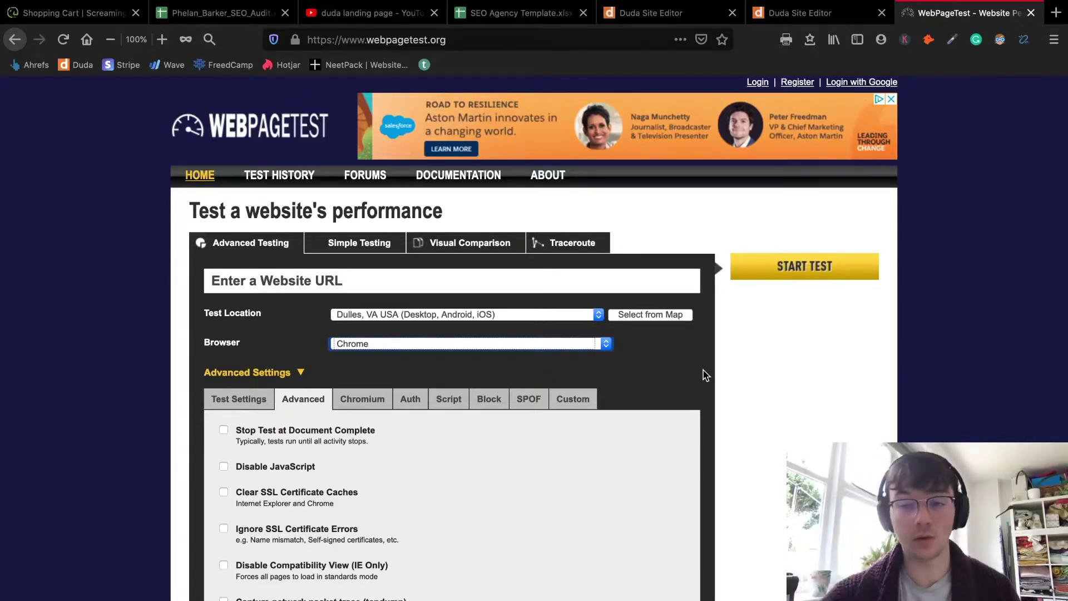
Switch to the Duda editor with the AMBER landing page and open the header's layout choices.
{"action": "left_click", "coordinate": [796, 13]}
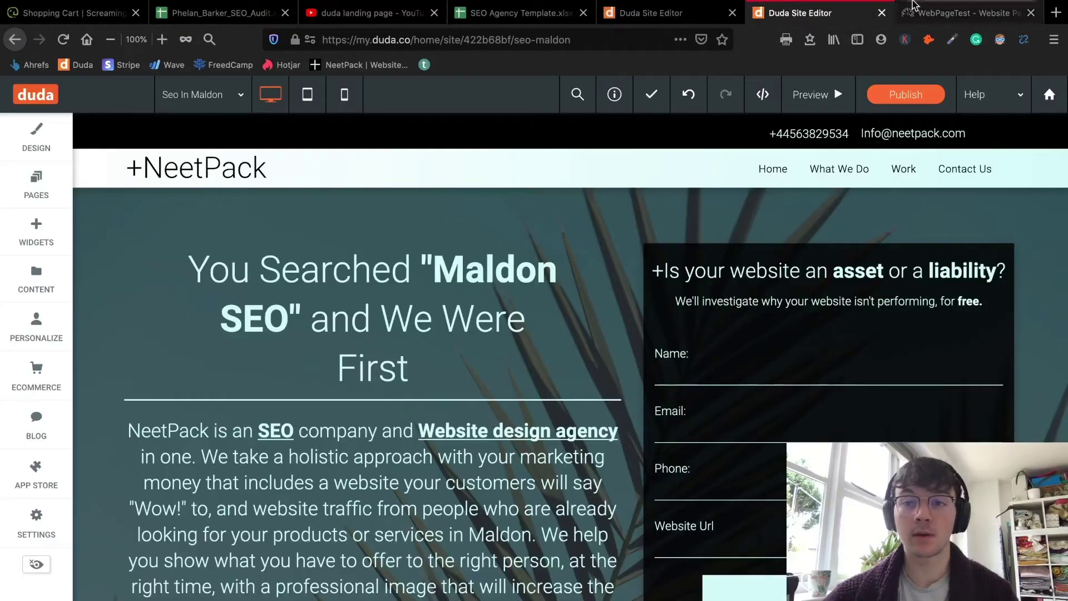
{"action": "left_click", "coordinate": [651, 13]}
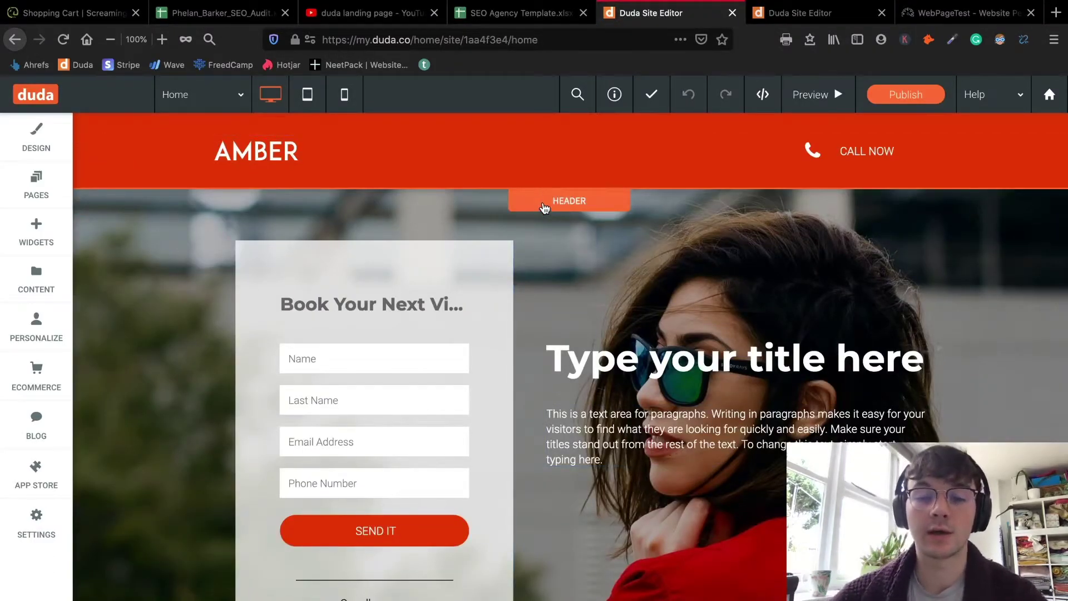
{"action": "left_click", "coordinate": [544, 208]}
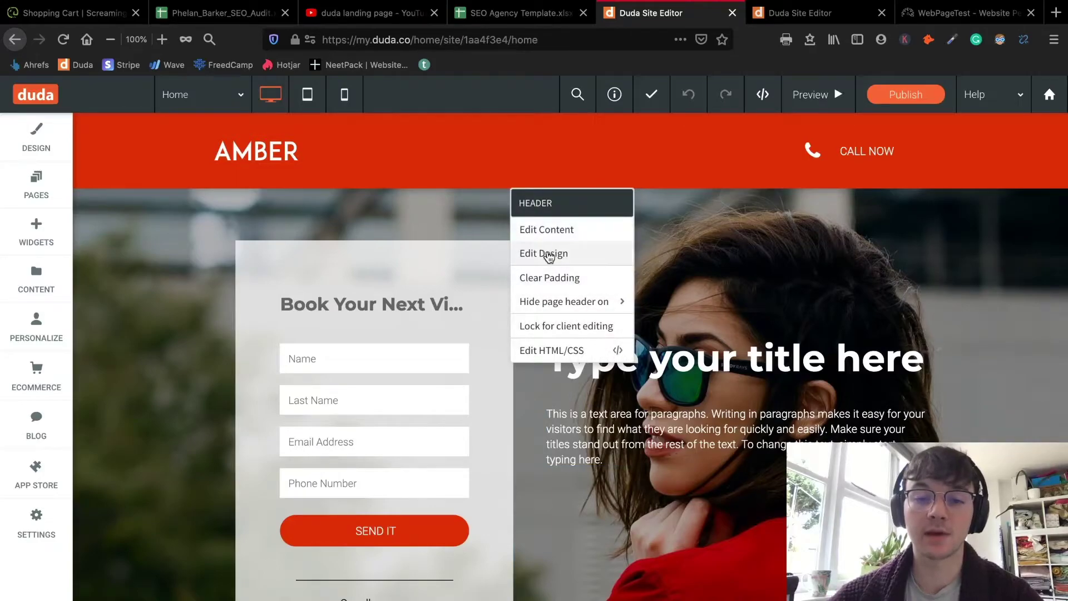
{"action": "left_click", "coordinate": [548, 252]}
{"action": "left_click", "coordinate": [200, 374]}
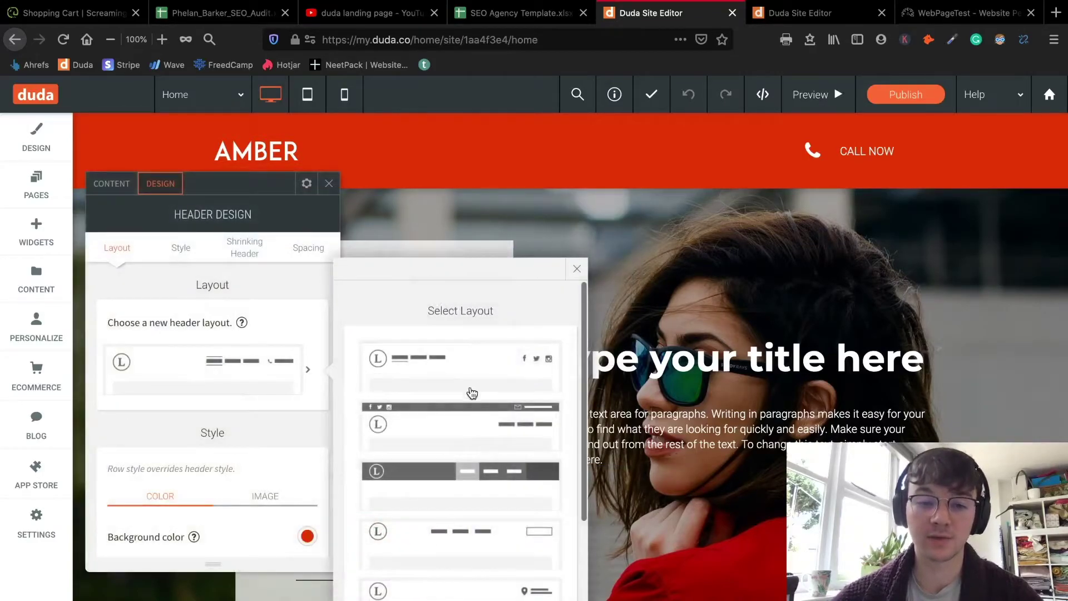
Try out several alternative header layouts on the AMBER page, including ones with a block menu, centred logo and call link.
{"action": "left_click", "coordinate": [466, 404]}
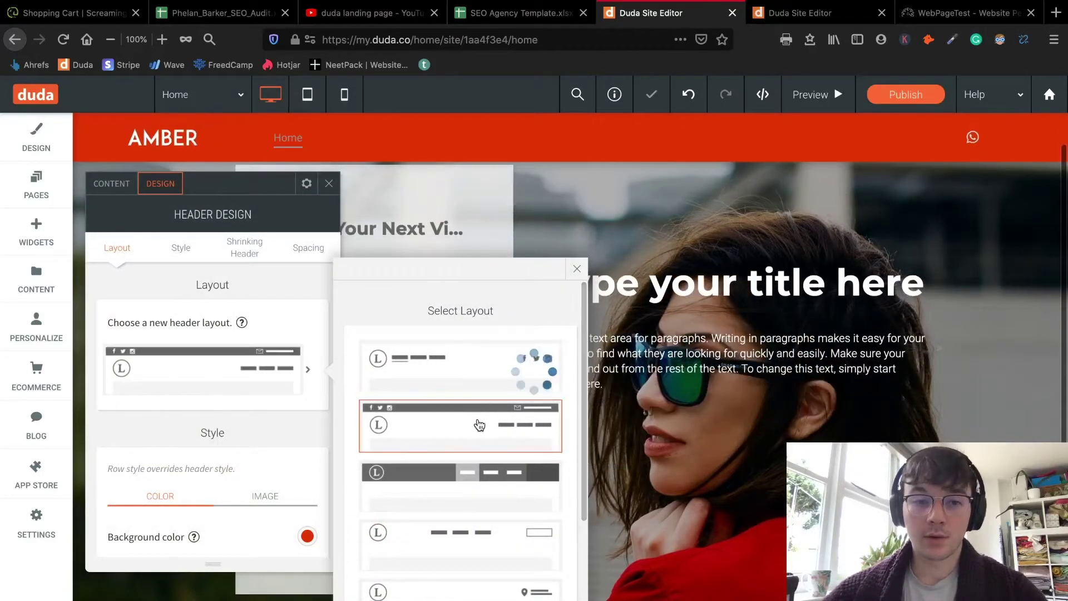
{"action": "left_click", "coordinate": [487, 477]}
{"action": "scroll", "coordinate": [487, 486], "scroll_direction": "down", "scroll_amount": 1}
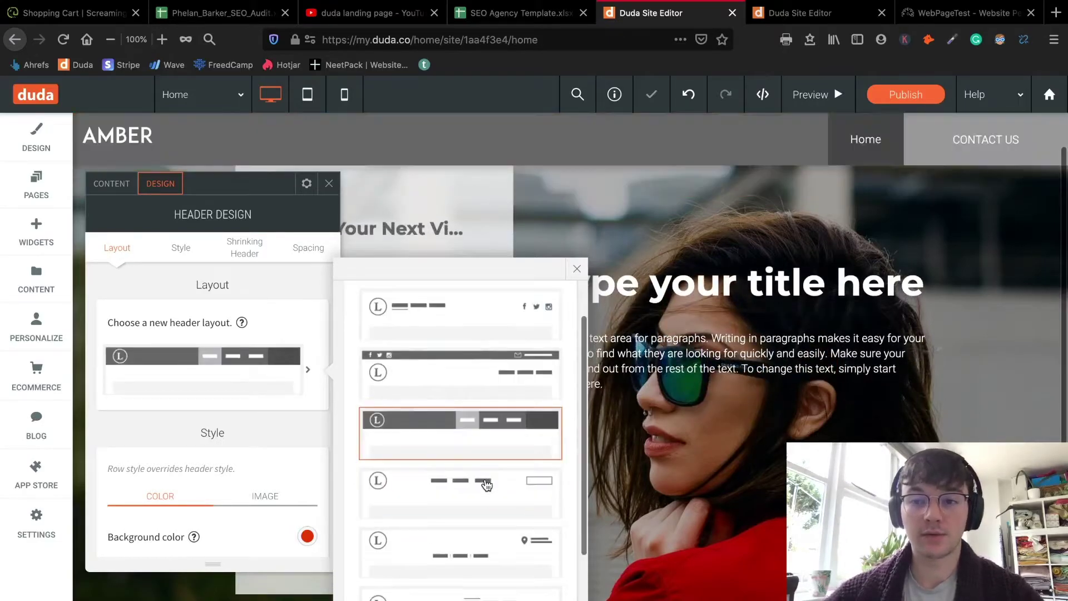
{"action": "scroll", "coordinate": [525, 527], "scroll_direction": "down", "scroll_amount": 2}
{"action": "left_click", "coordinate": [526, 500]}
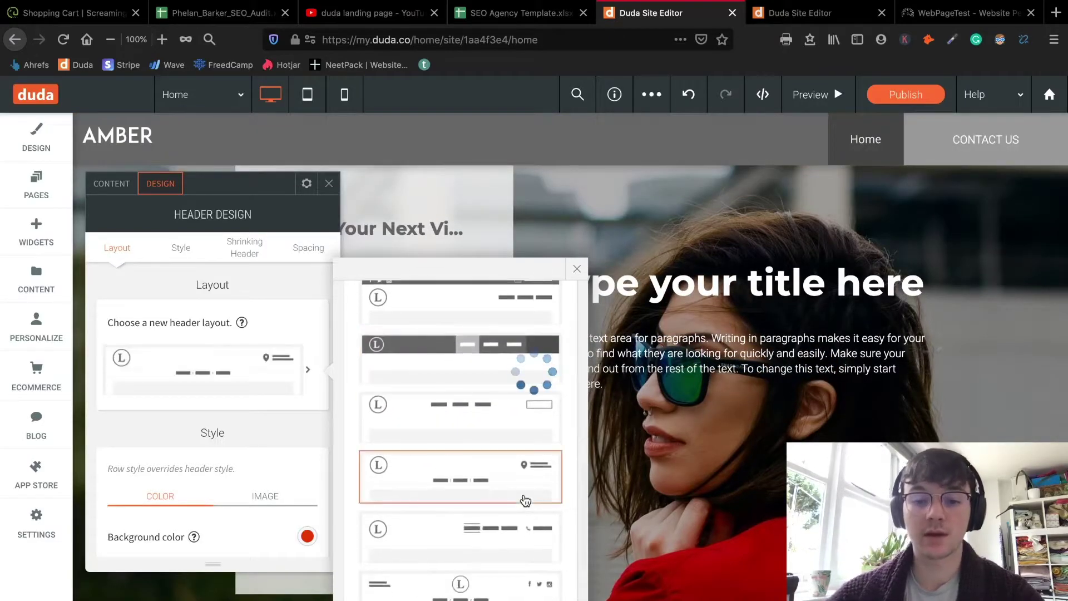
{"action": "scroll", "coordinate": [522, 501], "scroll_direction": "down", "scroll_amount": 1}
{"action": "left_click", "coordinate": [522, 500]}
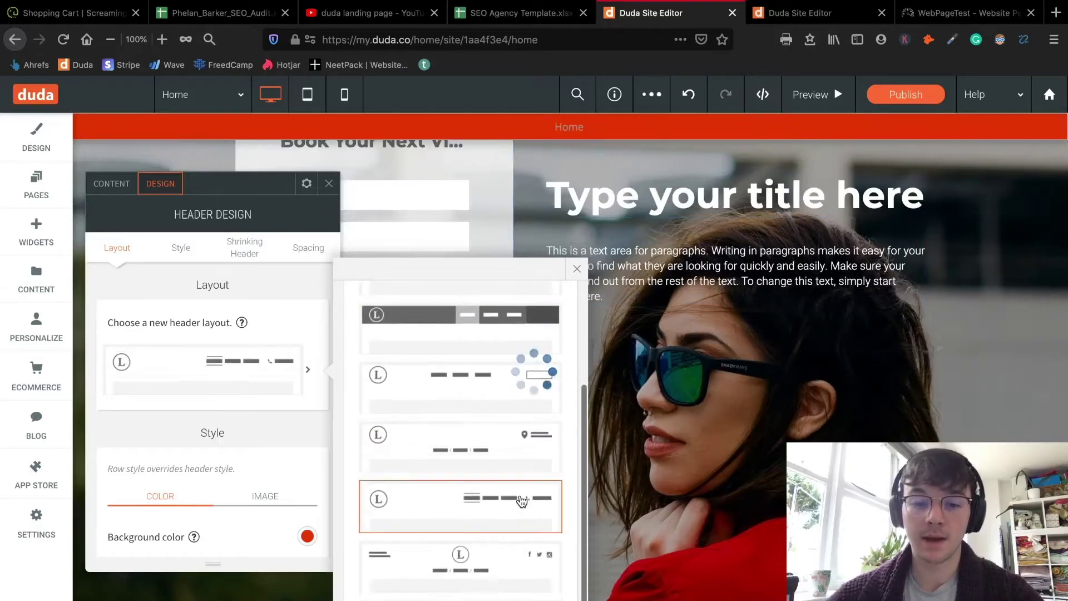
{"action": "left_click", "coordinate": [511, 575]}
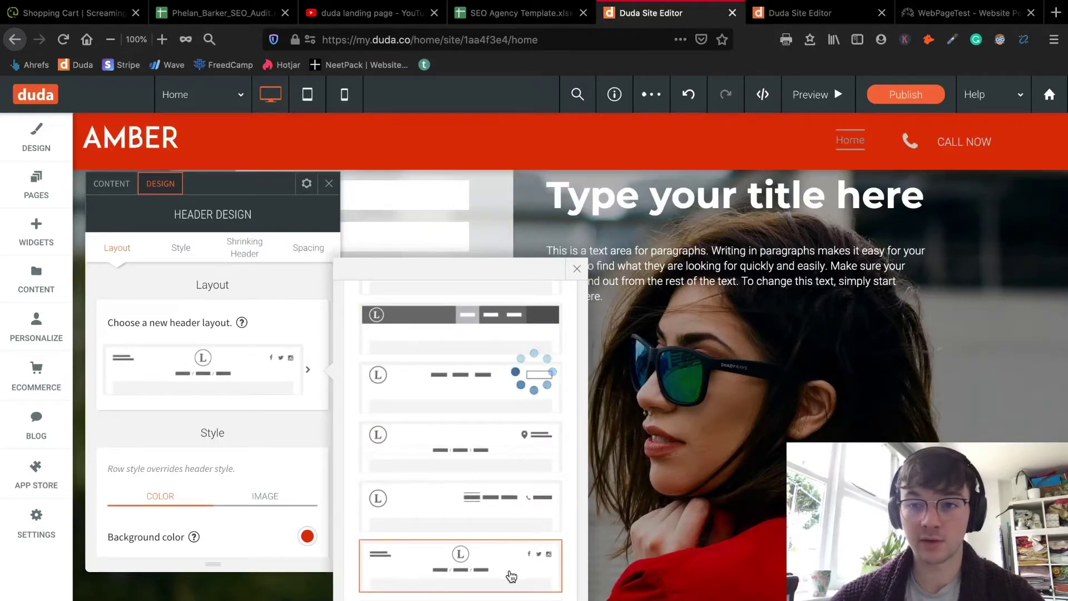
{"action": "scroll", "coordinate": [508, 573], "scroll_direction": "down", "scroll_amount": 2}
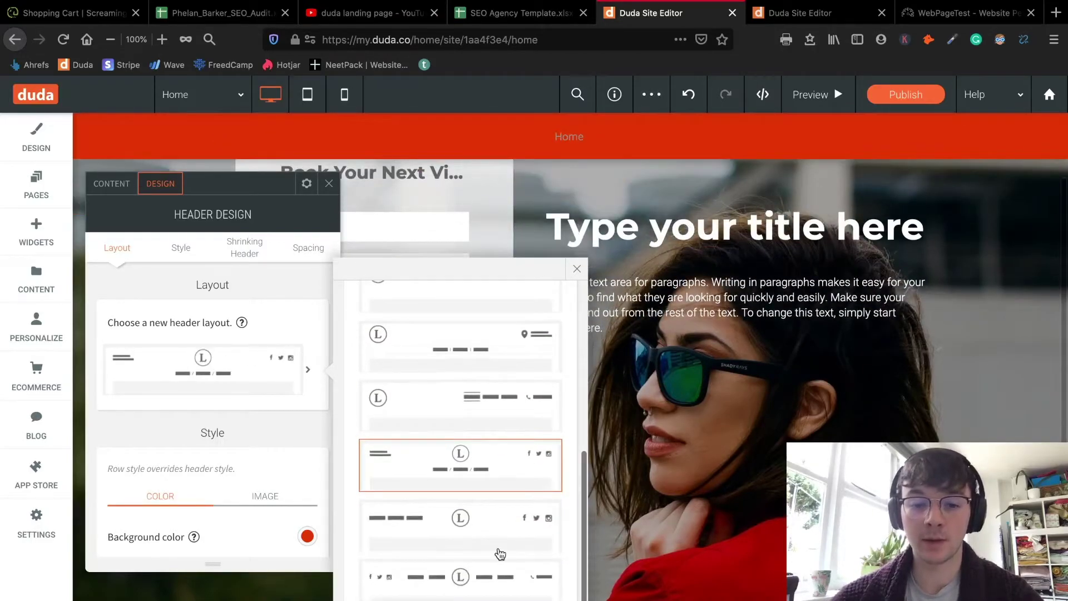
{"action": "left_click", "coordinate": [484, 579]}
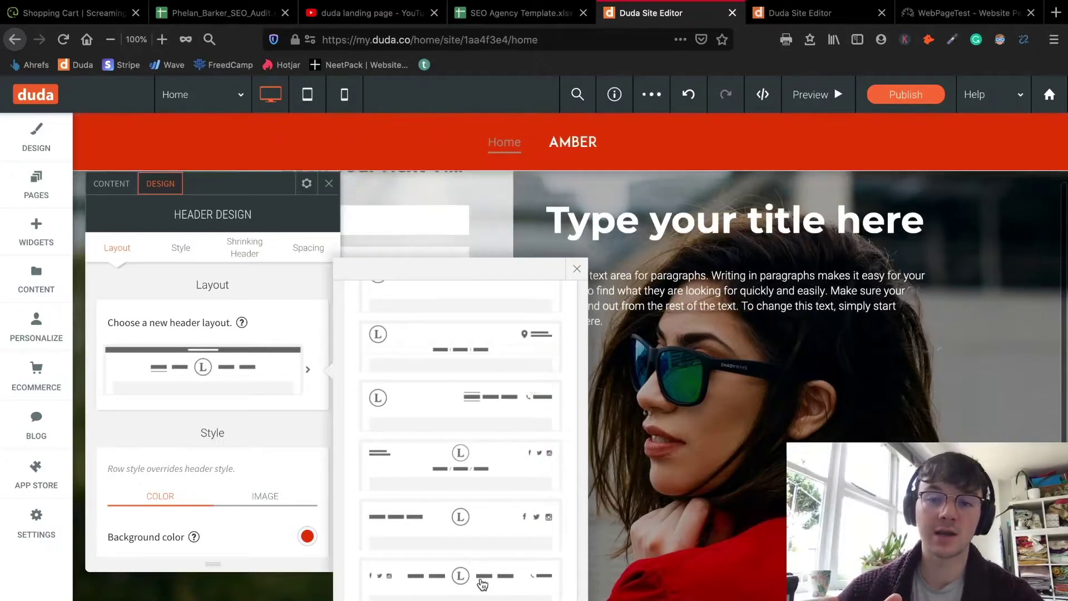
Apply the header layout with a dark bar for social icons and email above the logo and navigation, and close the header design settings.
{"action": "scroll", "coordinate": [444, 369], "scroll_direction": "up", "scroll_amount": 5}
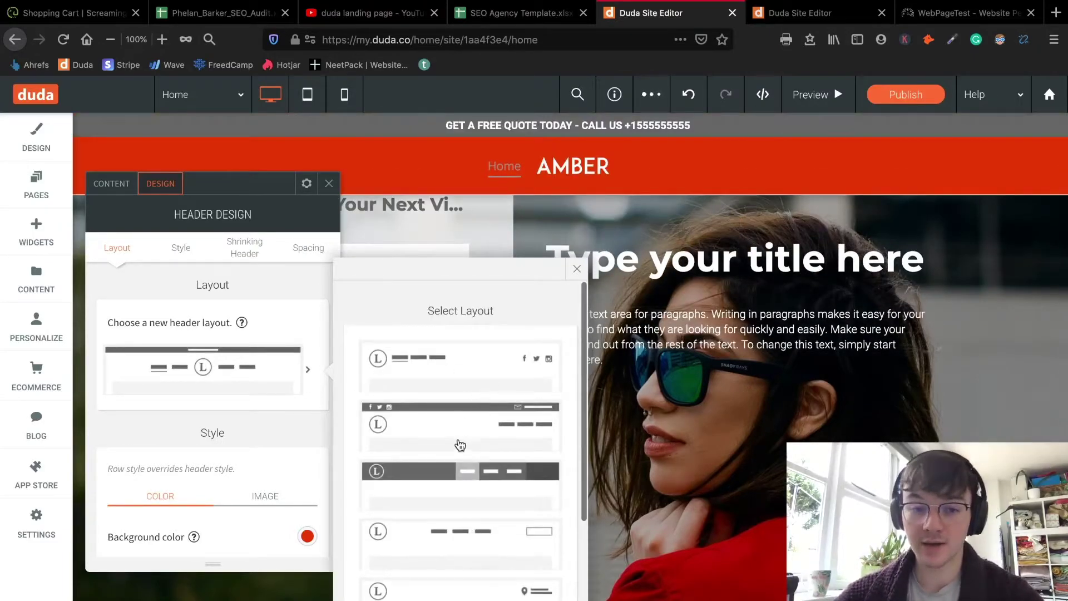
{"action": "left_click", "coordinate": [462, 442]}
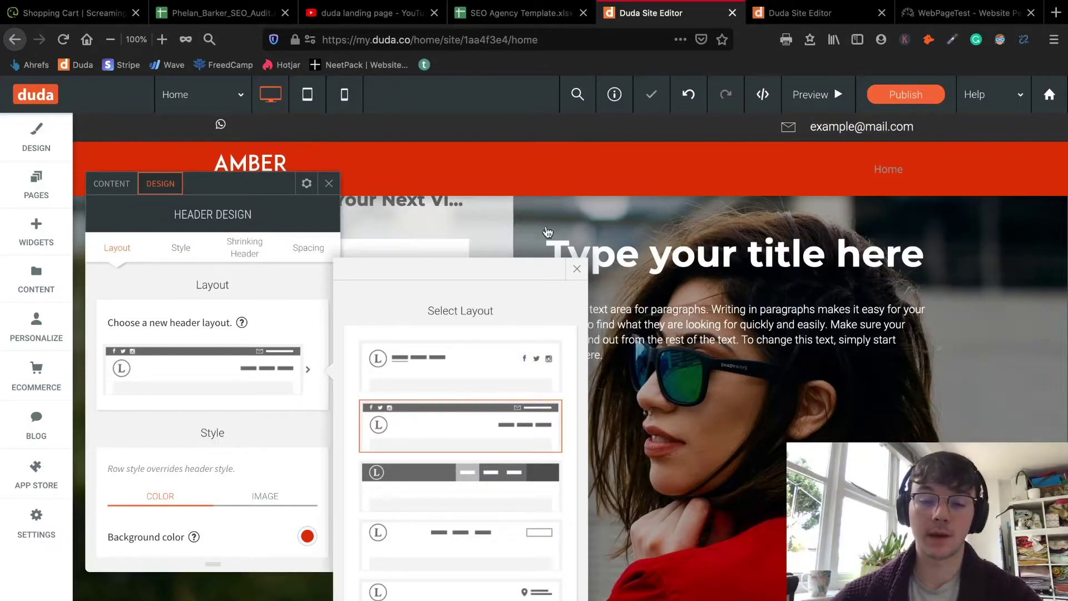
{"action": "left_click", "coordinate": [577, 269]}
{"action": "scroll", "coordinate": [723, 519], "scroll_direction": "up", "scroll_amount": 1}
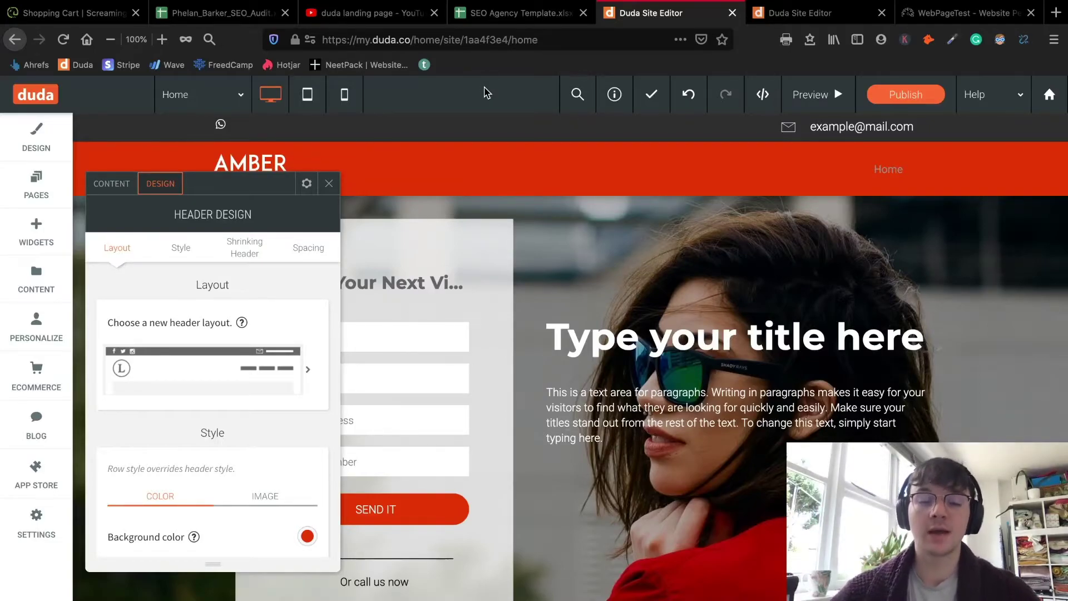
{"action": "left_click", "coordinate": [329, 183]}
{"action": "left_click", "coordinate": [465, 462]}
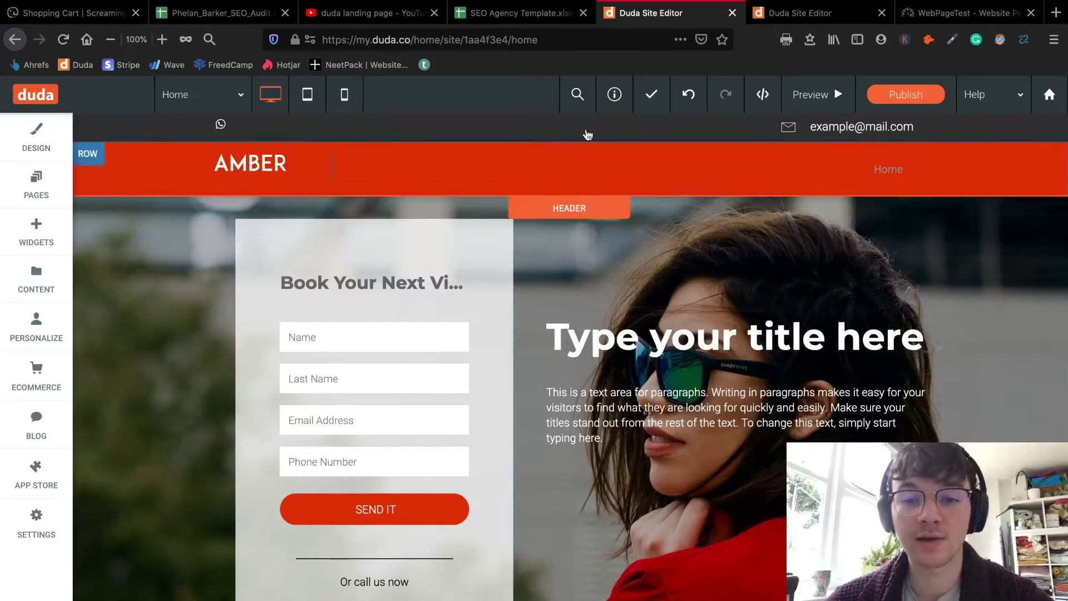
Review the AMBER logo's replacement images and its alt text, tooltip and caption fields without changing anything.
{"action": "left_click", "coordinate": [282, 164]}
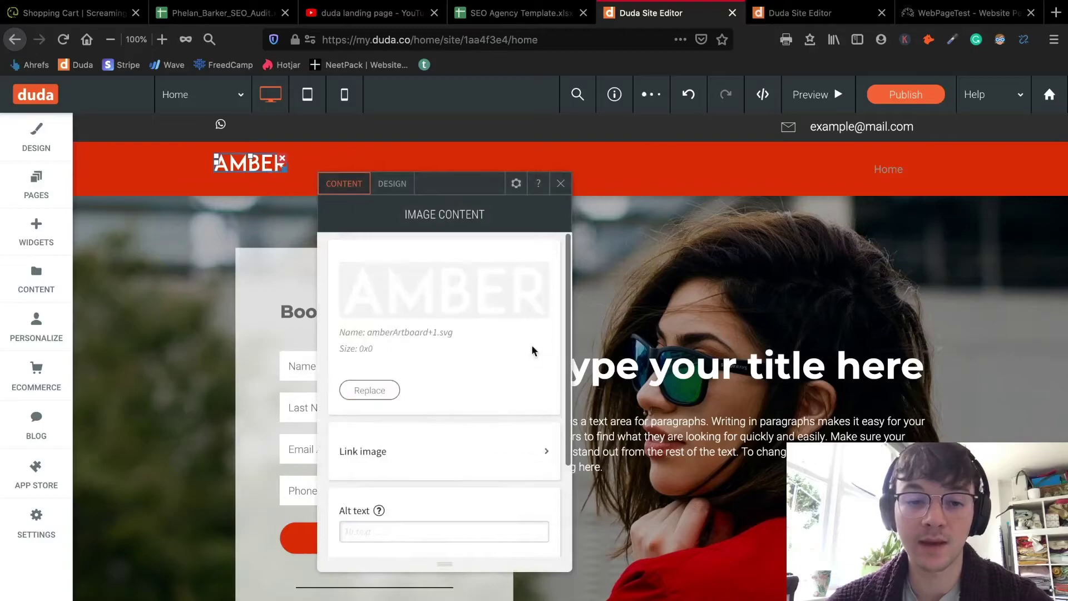
{"action": "left_click", "coordinate": [370, 390]}
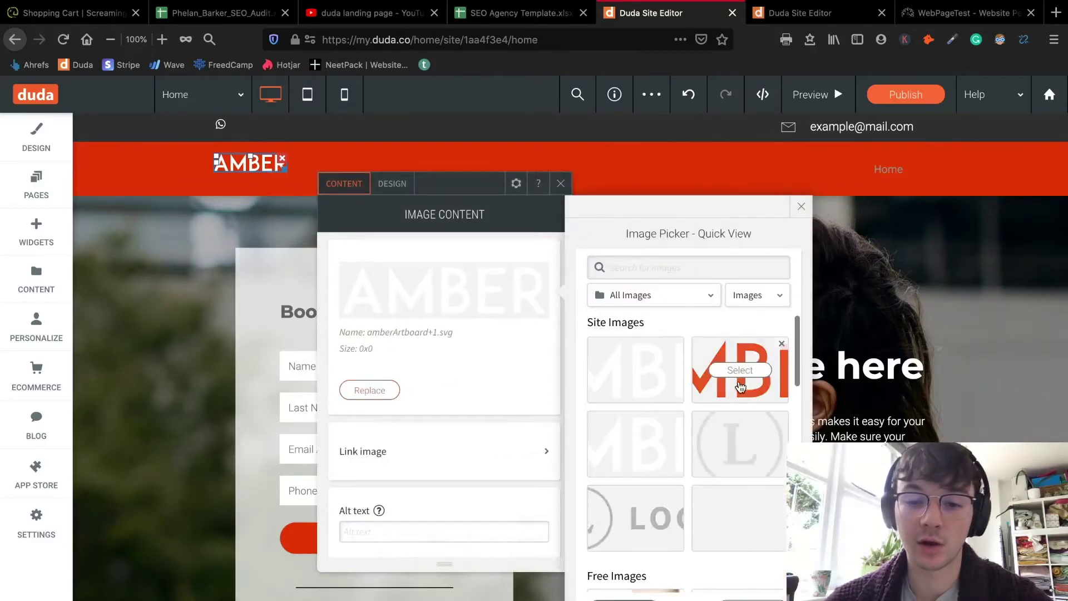
{"action": "scroll", "coordinate": [673, 420], "scroll_direction": "down", "scroll_amount": 3}
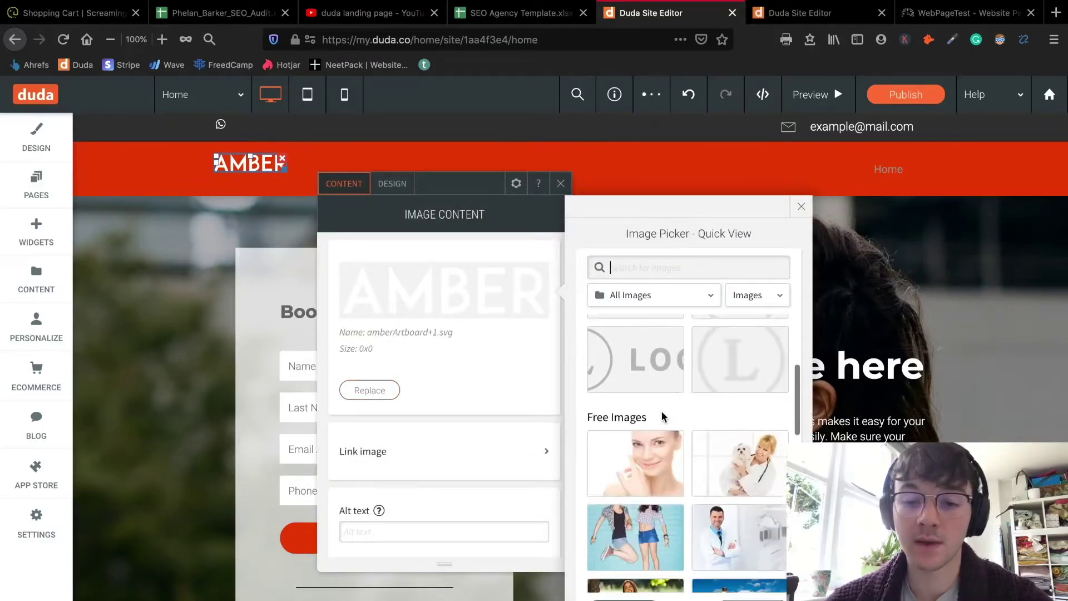
{"action": "scroll", "coordinate": [662, 419], "scroll_direction": "up", "scroll_amount": 3}
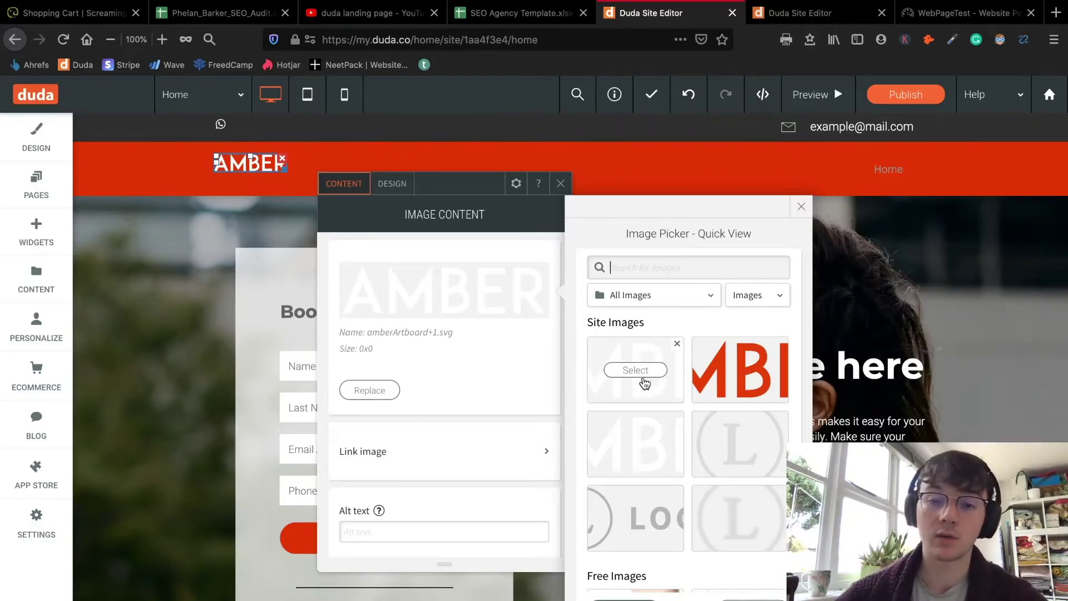
{"action": "left_click", "coordinate": [477, 374]}
{"action": "scroll", "coordinate": [475, 372], "scroll_direction": "down", "scroll_amount": 2}
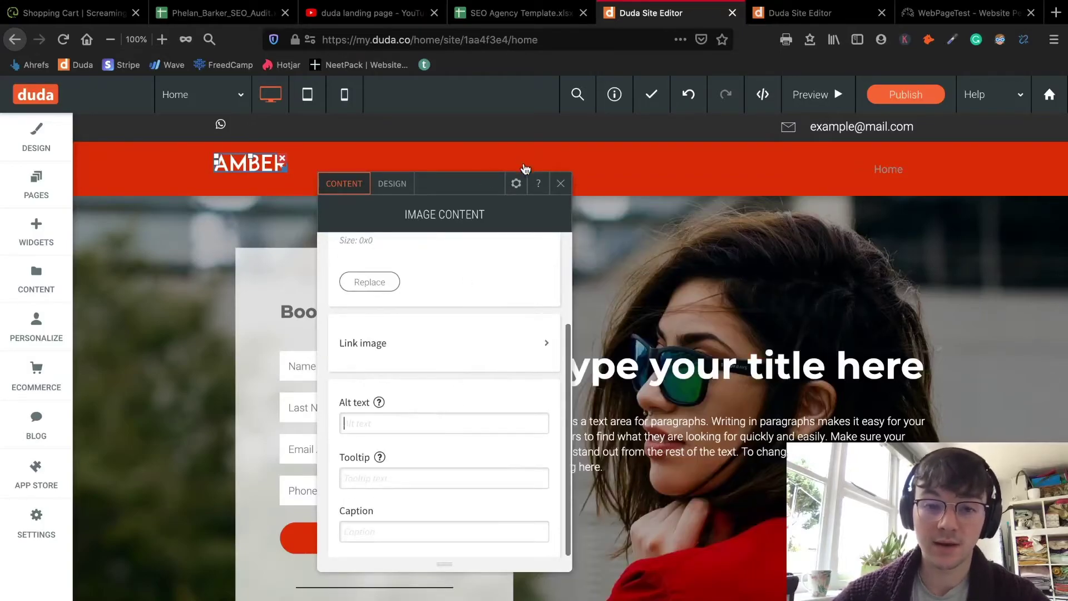
{"action": "left_click", "coordinate": [560, 183]}
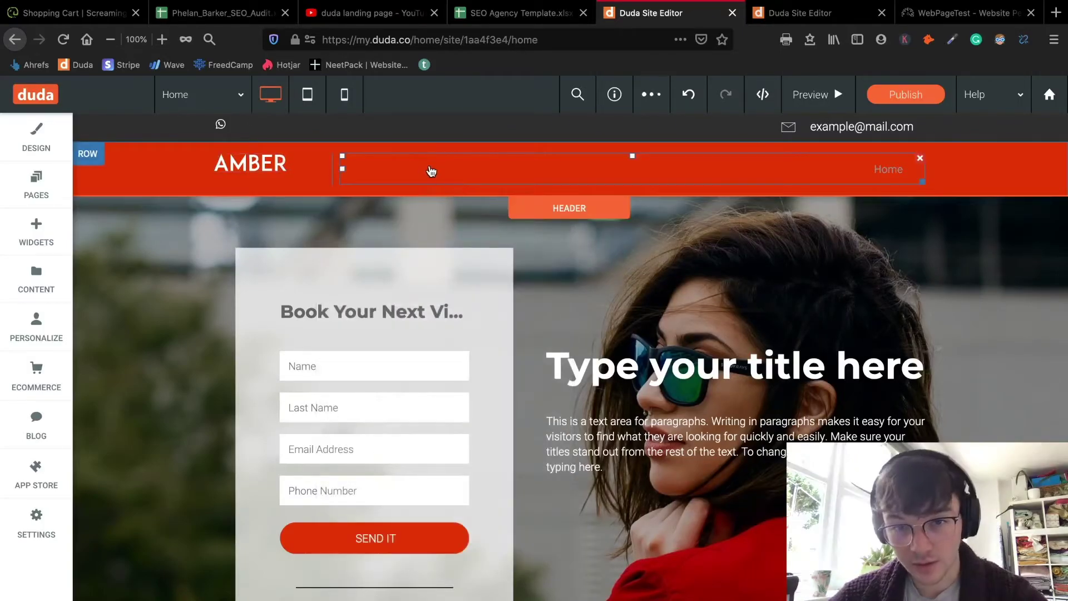
Open the content settings of the header navigation and set its links to Custom links.
{"action": "left_click", "coordinate": [431, 171]}
{"action": "left_click", "coordinate": [160, 184]}
{"action": "left_click", "coordinate": [114, 188]}
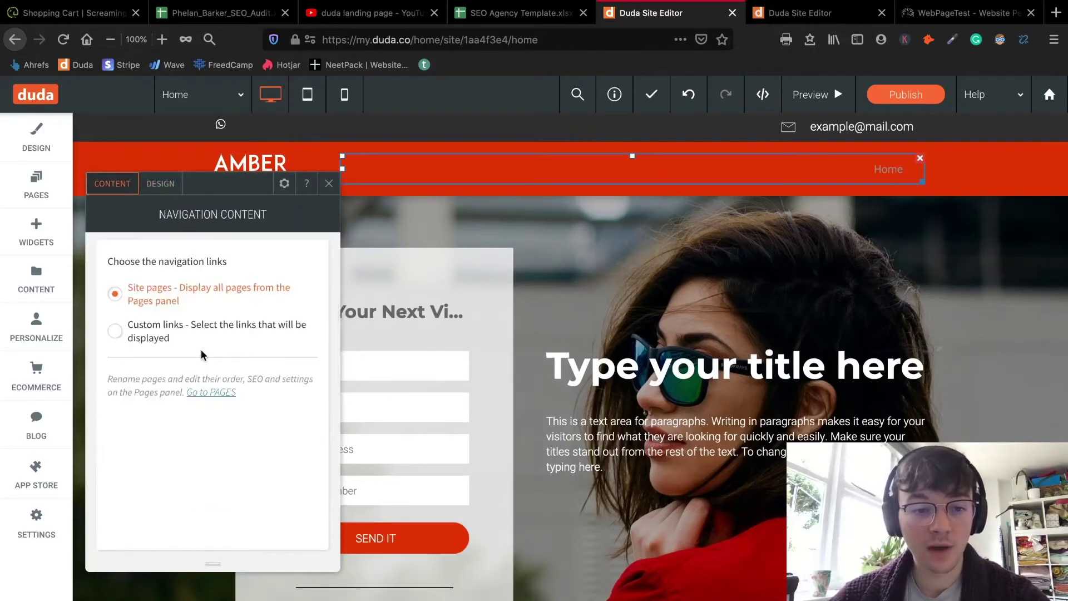
{"action": "left_click", "coordinate": [201, 342]}
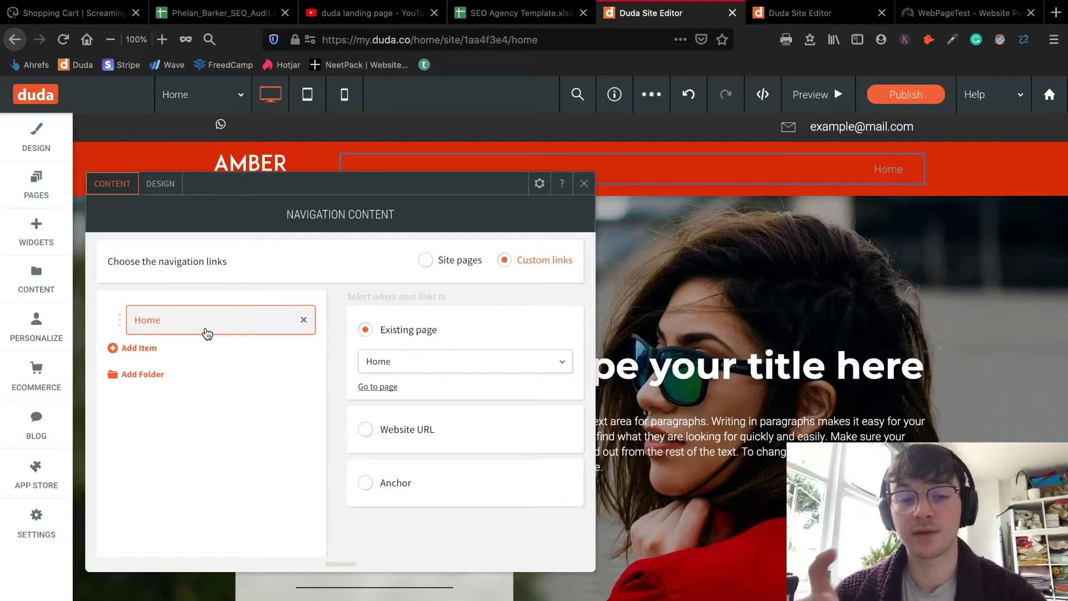
Review the header navigation's design options, including its layout styles and the link style settings for all pages.
{"action": "left_click", "coordinate": [170, 186]}
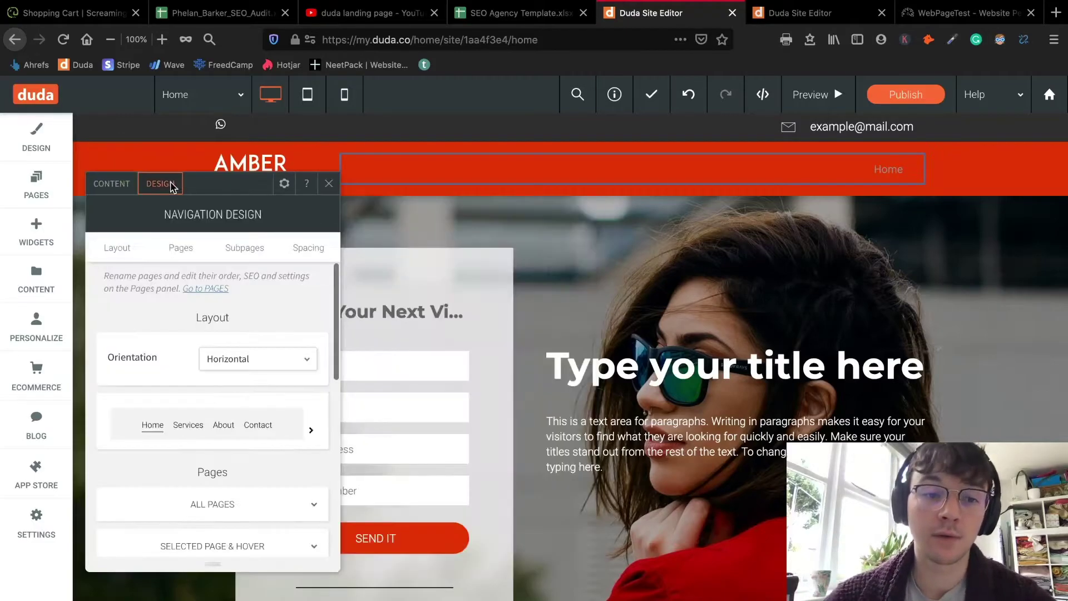
{"action": "scroll", "coordinate": [269, 382], "scroll_direction": "down", "scroll_amount": 3}
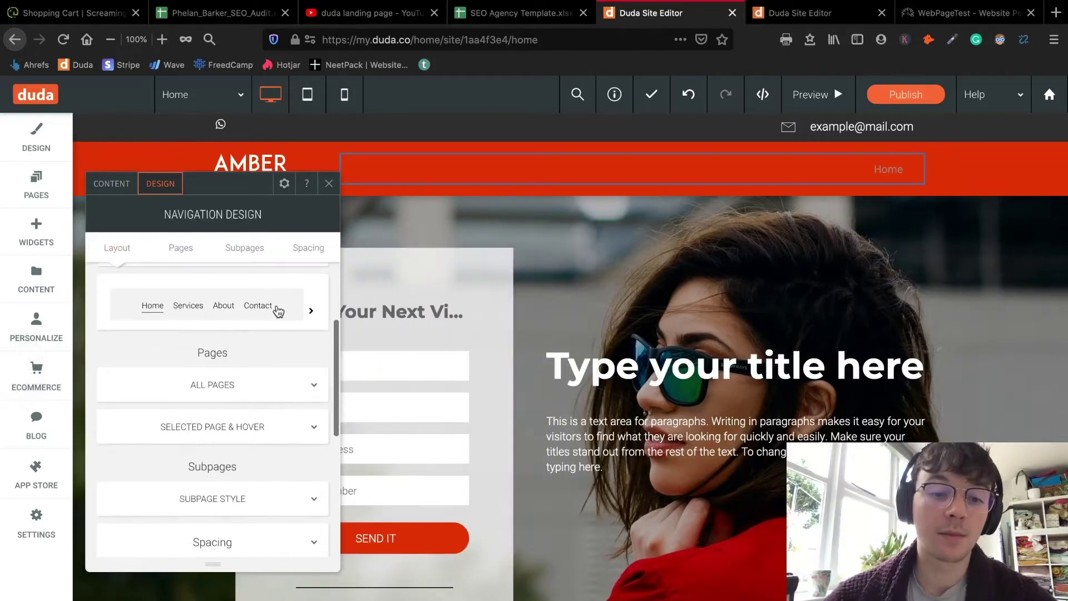
{"action": "left_click", "coordinate": [267, 305]}
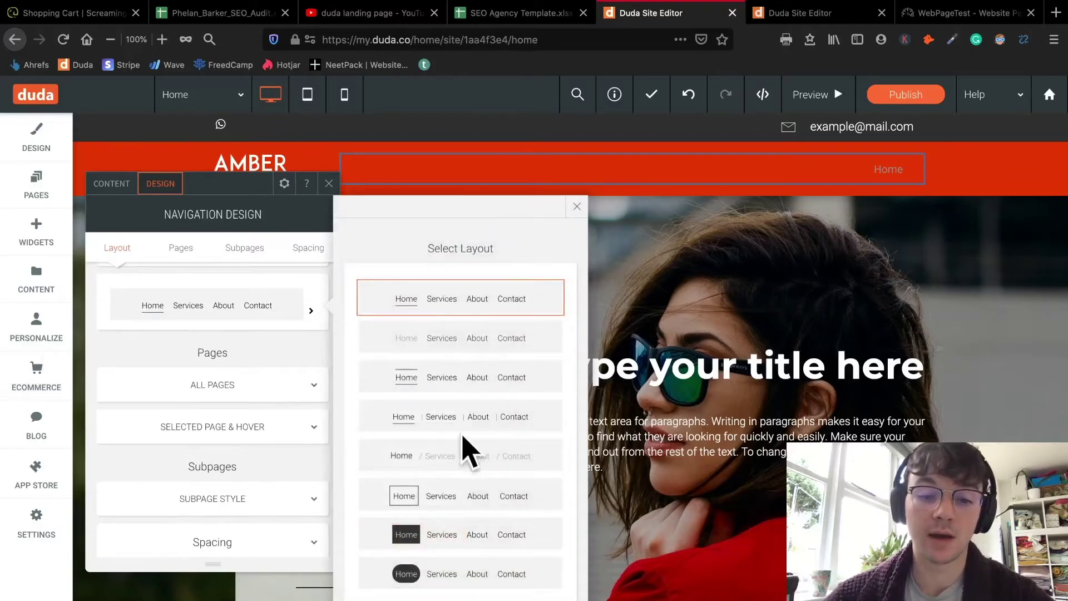
{"action": "left_click", "coordinate": [224, 347]}
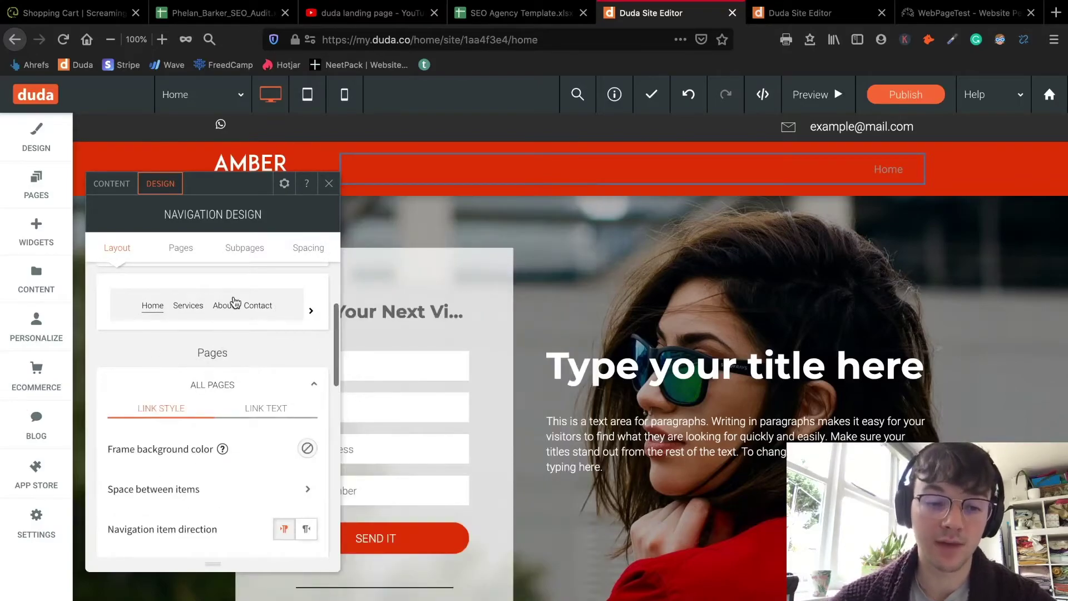
{"action": "scroll", "coordinate": [235, 302], "scroll_direction": "down", "scroll_amount": 2}
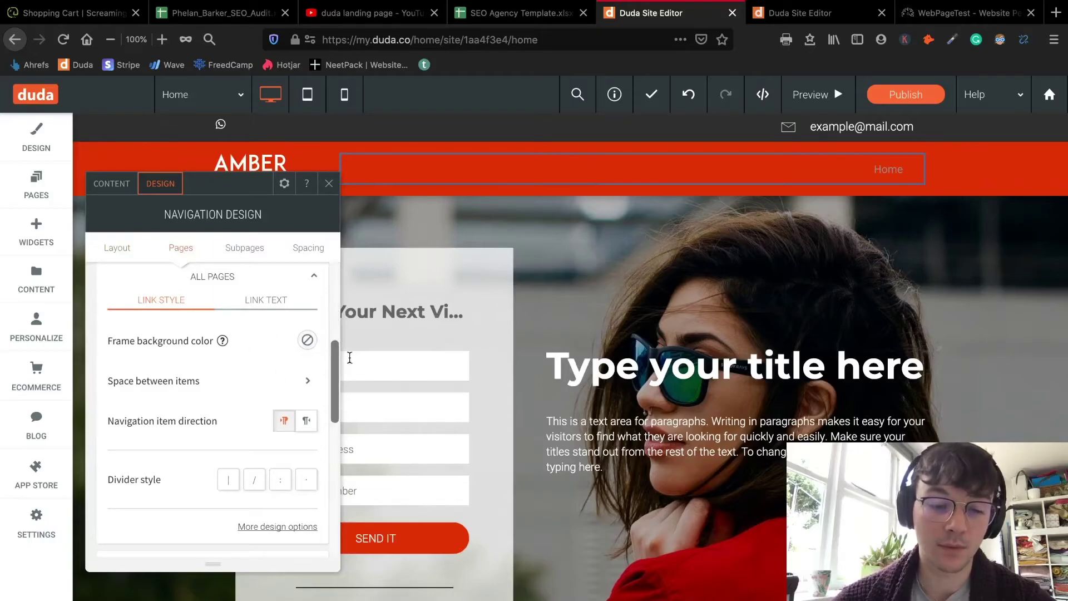
{"action": "left_click", "coordinate": [328, 184]}
Delete the navigation links from the header.
{"action": "right_click", "coordinate": [361, 178]}
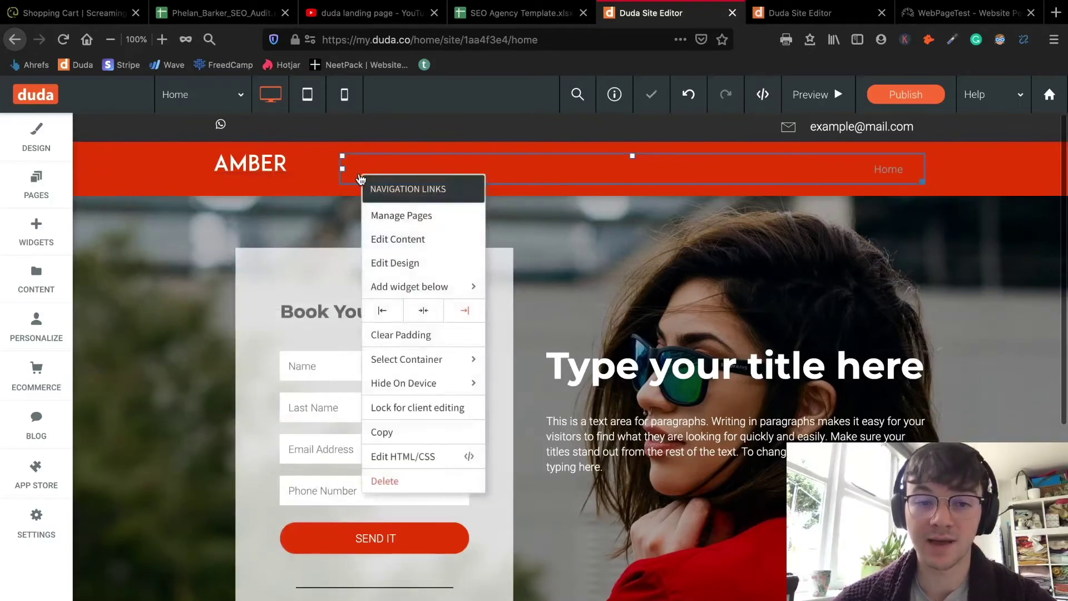
{"action": "left_click", "coordinate": [433, 482]}
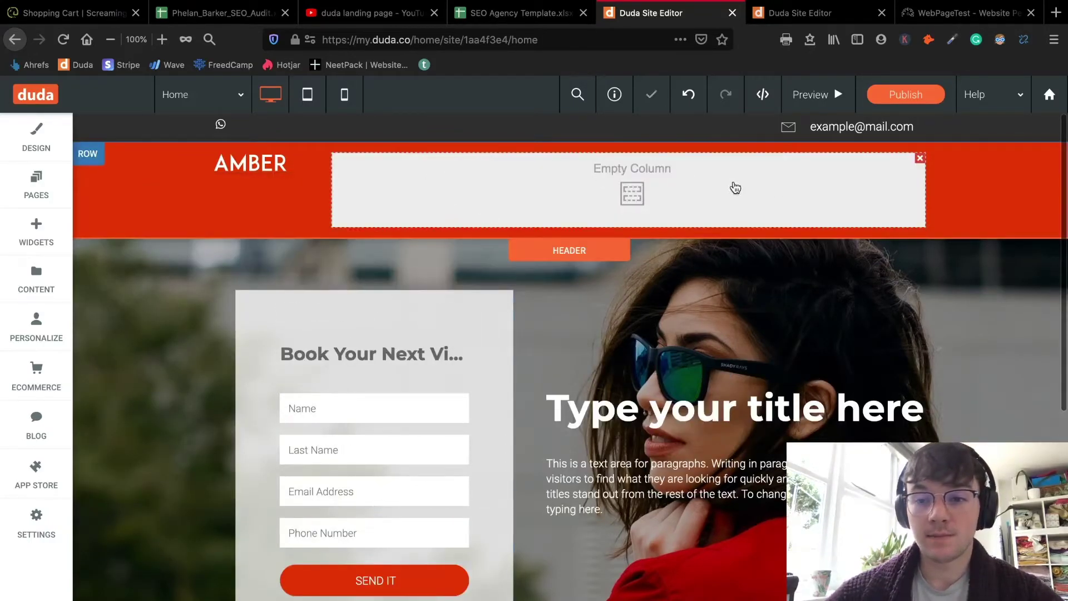
Delete the empty column from the header and centre the AMBER logo.
{"action": "left_click", "coordinate": [920, 159]}
{"action": "right_click", "coordinate": [276, 168]}
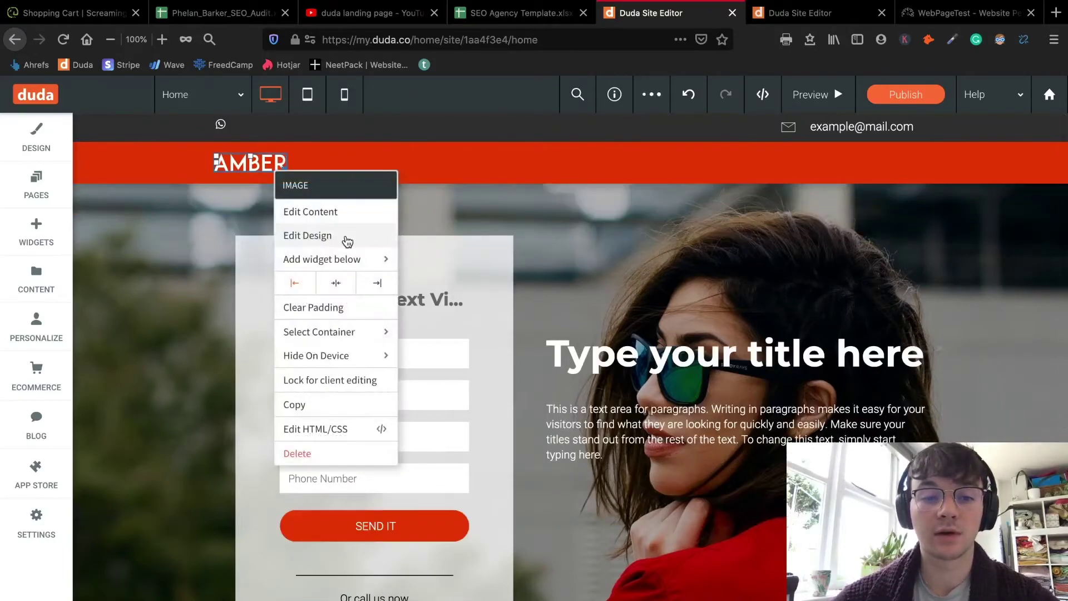
{"action": "left_click", "coordinate": [336, 283]}
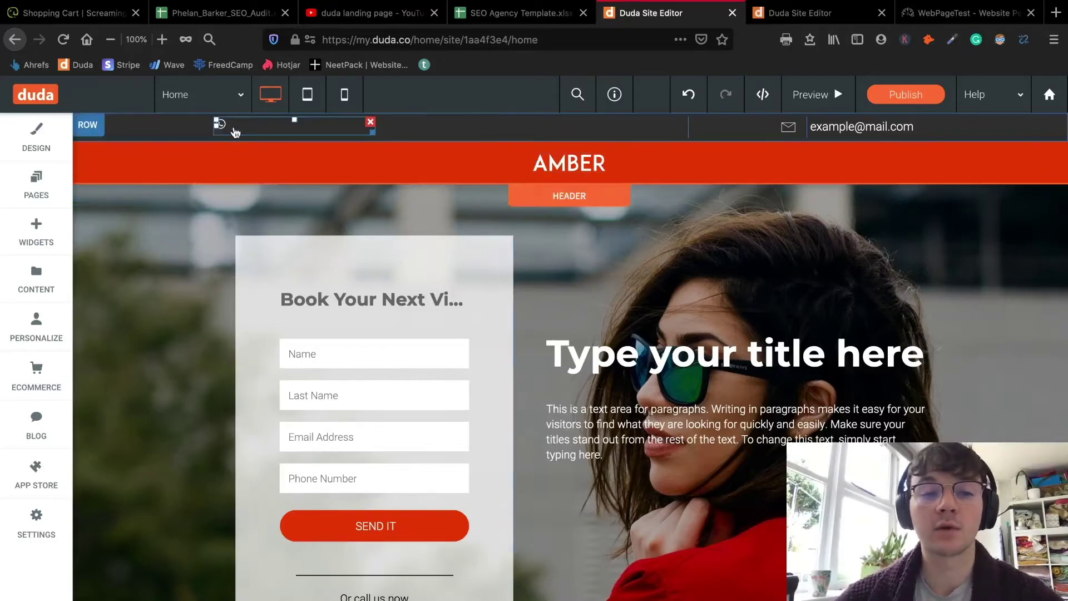
Delete the contact row above the AMBER logo from the header.
{"action": "left_click", "coordinate": [87, 128]}
{"action": "left_click", "coordinate": [147, 333]}
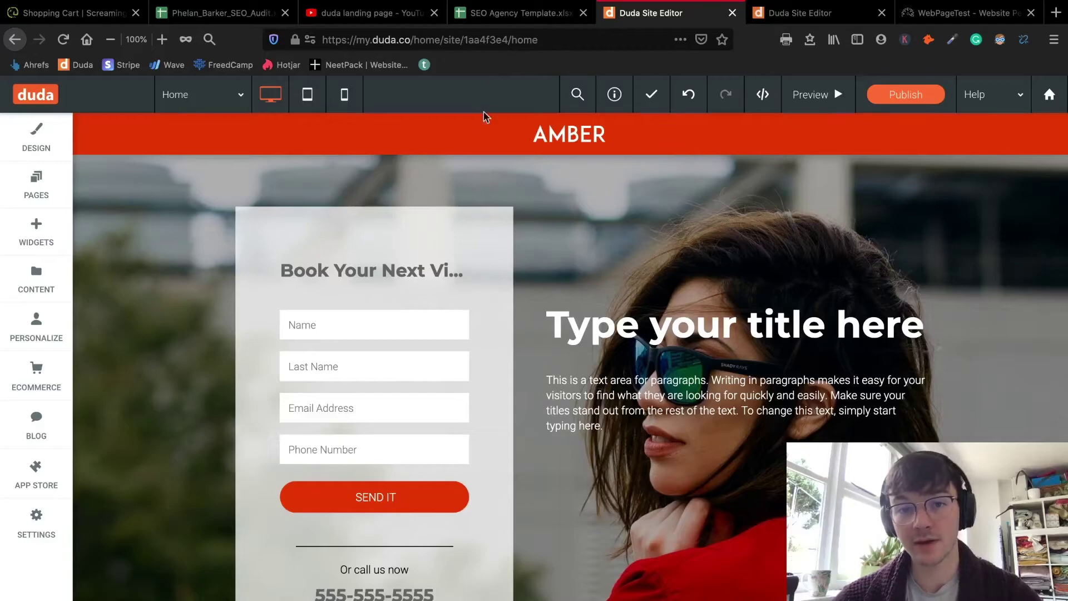
Enlarge the AMBER logo to about twice its size and adjust the header height to fit snugly around it.
{"action": "left_click_drag", "start_coordinate": [483, 154], "coordinate": [485, 176]}
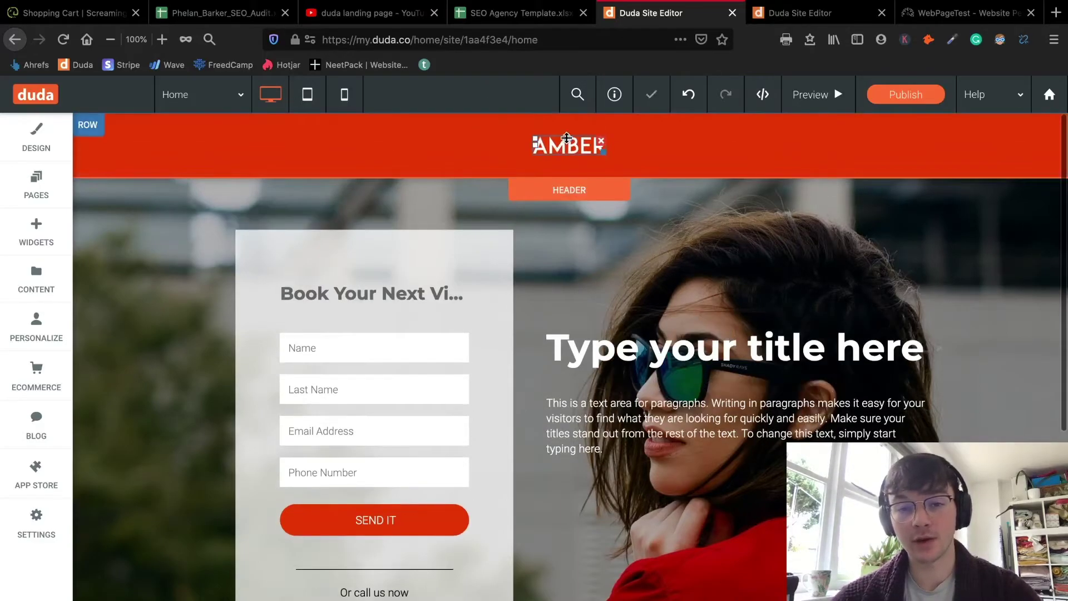
{"action": "left_click_drag", "start_coordinate": [599, 148], "coordinate": [643, 174]}
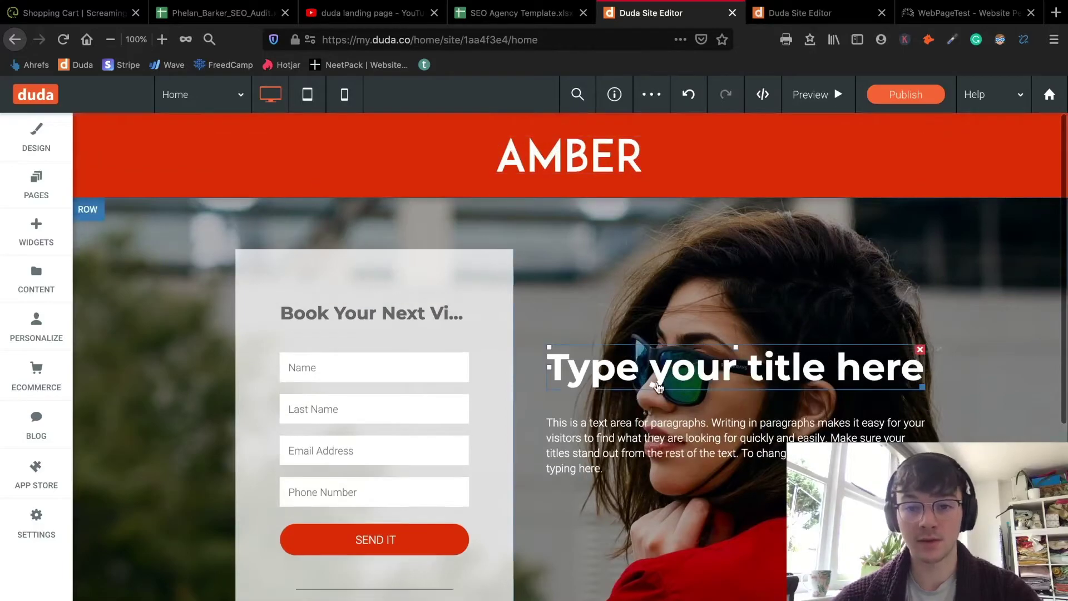
{"action": "left_click_drag", "start_coordinate": [568, 196], "coordinate": [568, 181]}
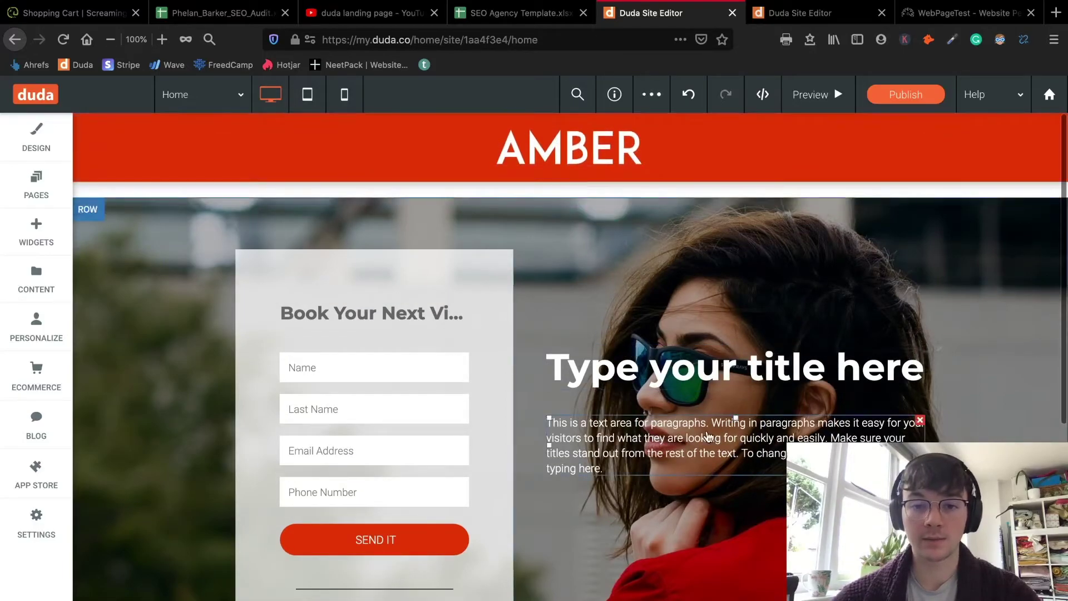
Try to add a Button widget beside the AMBER logo, and remove the misplaced button and its empty row below the header.
{"action": "left_click", "coordinate": [36, 224]}
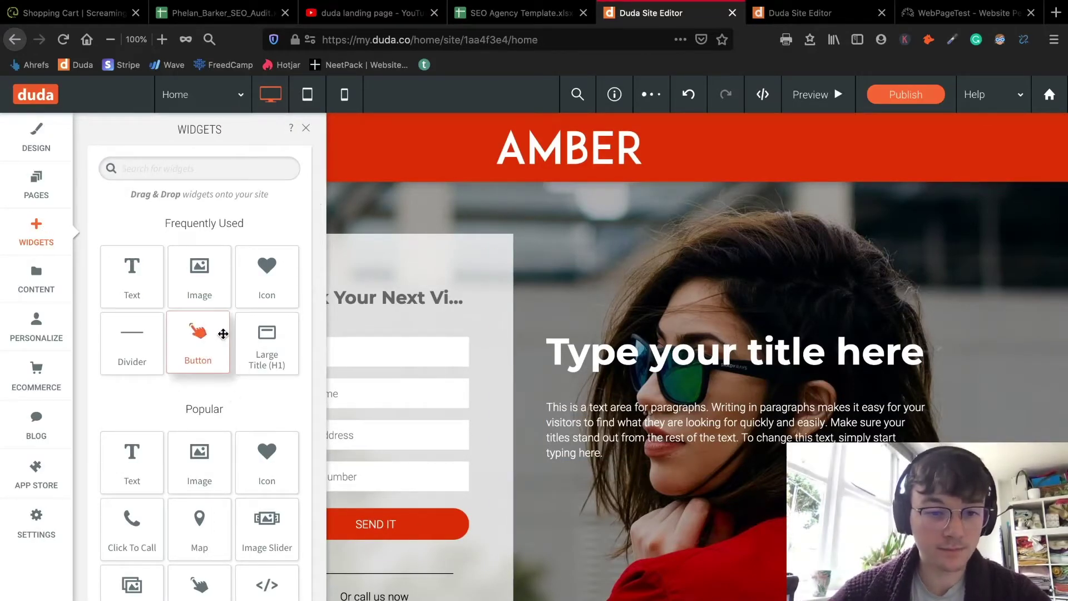
{"action": "left_click_drag", "start_coordinate": [224, 334], "coordinate": [264, 147]}
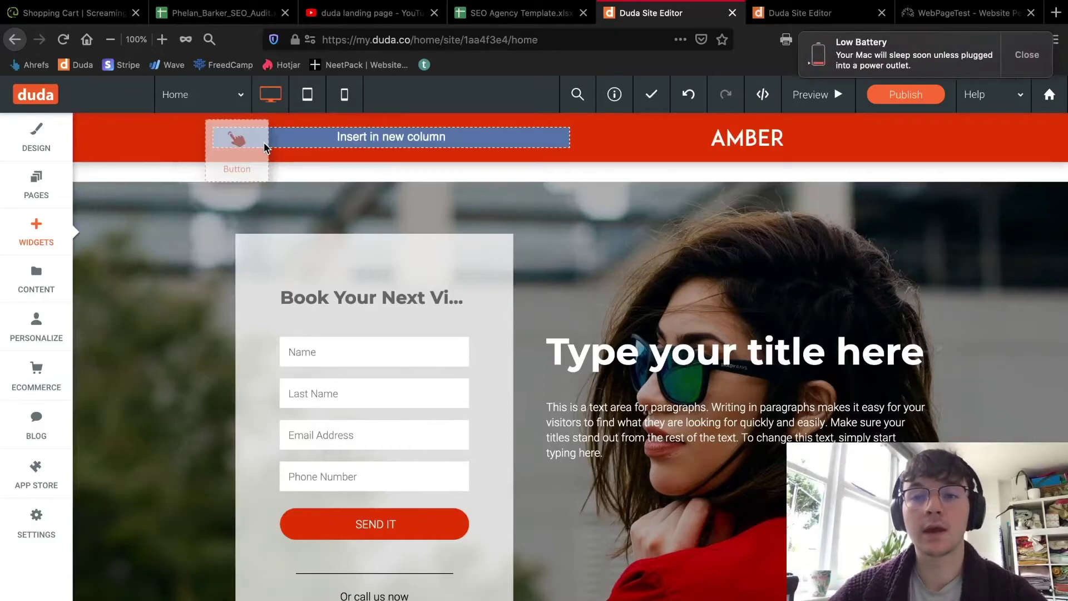
{"action": "left_click_drag", "start_coordinate": [266, 147], "coordinate": [245, 212]}
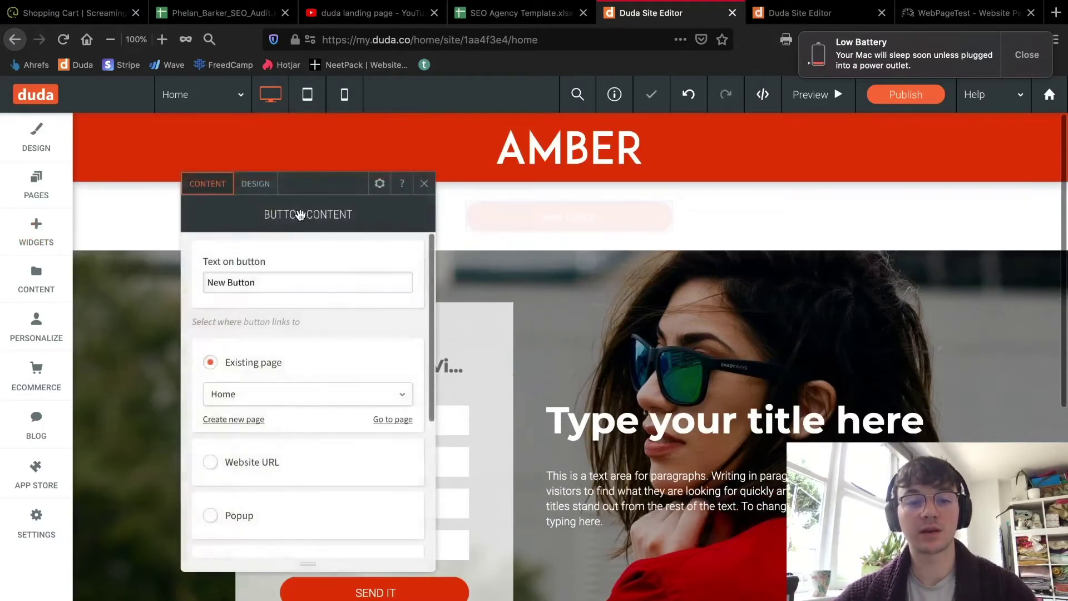
{"action": "left_click", "coordinate": [374, 181]}
{"action": "left_click", "coordinate": [389, 440]}
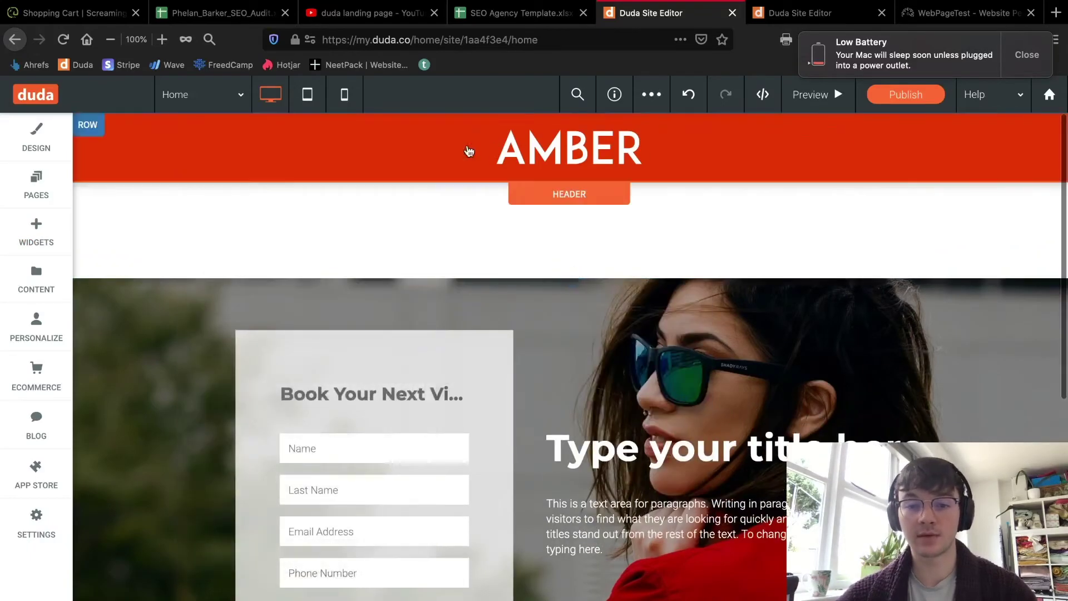
{"action": "left_click", "coordinate": [91, 196]}
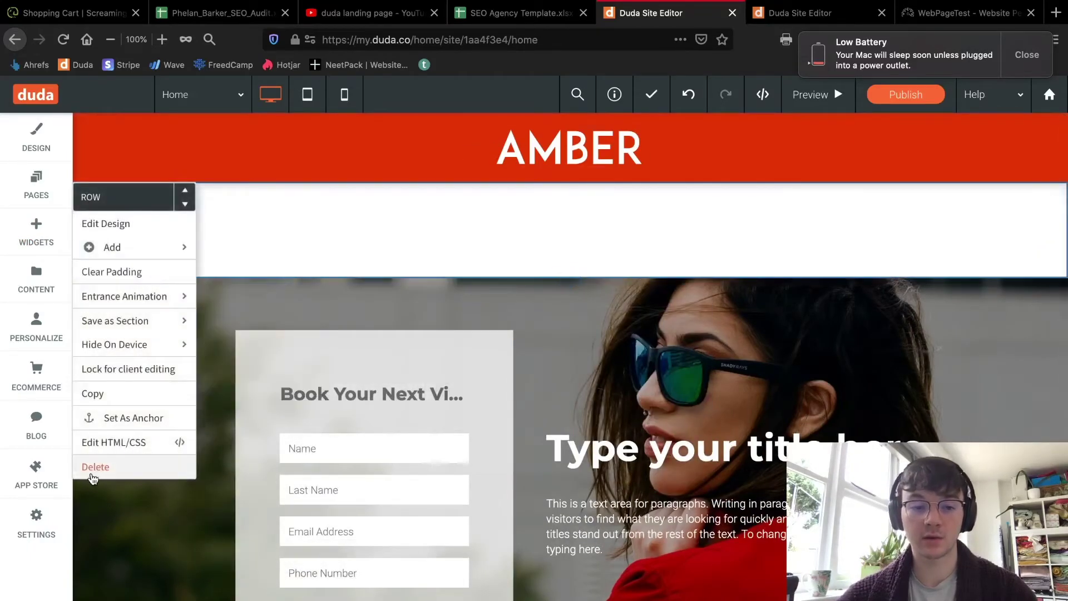
{"action": "left_click", "coordinate": [91, 467]}
Add an empty column to the header row and move it to the left of the AMBER logo.
{"action": "left_click", "coordinate": [88, 127]}
{"action": "left_click", "coordinate": [112, 178]}
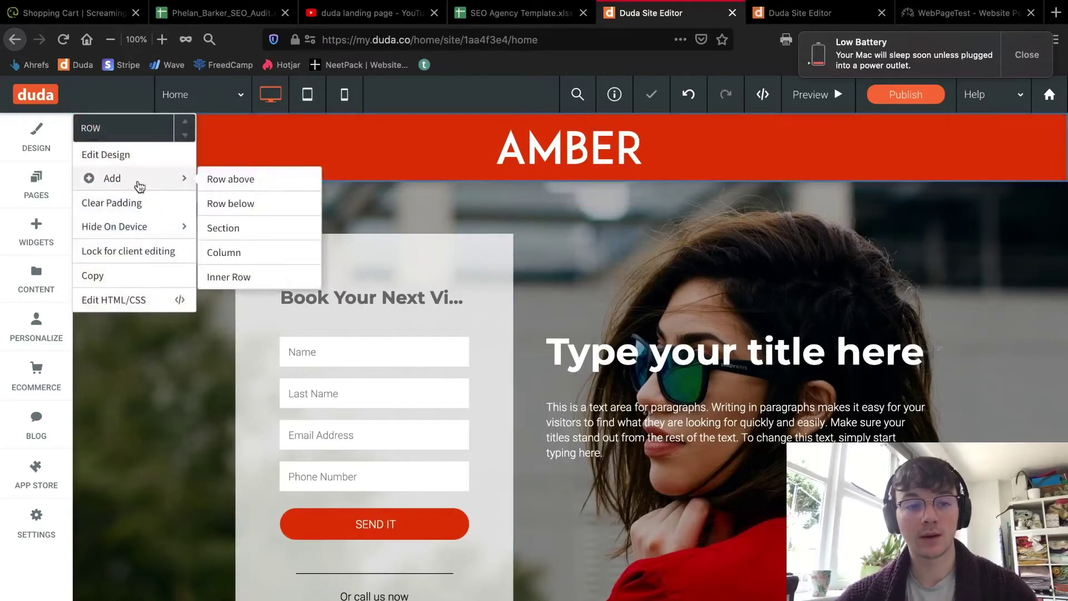
{"action": "left_click", "coordinate": [233, 255]}
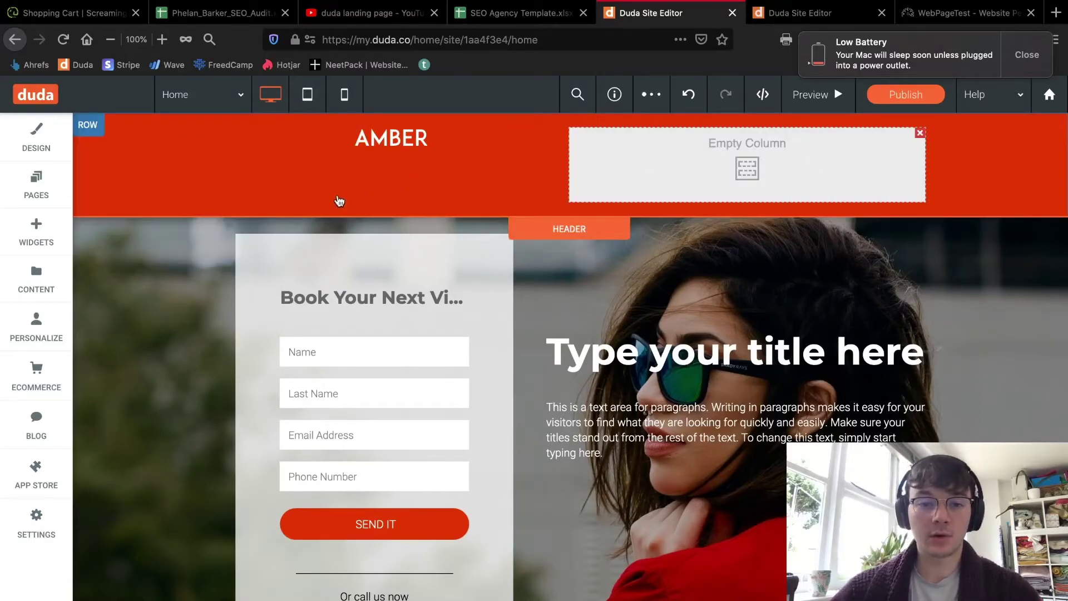
{"action": "left_click", "coordinate": [640, 186]}
{"action": "left_click", "coordinate": [505, 183]}
{"action": "mouse_move", "coordinate": [519, 232]}
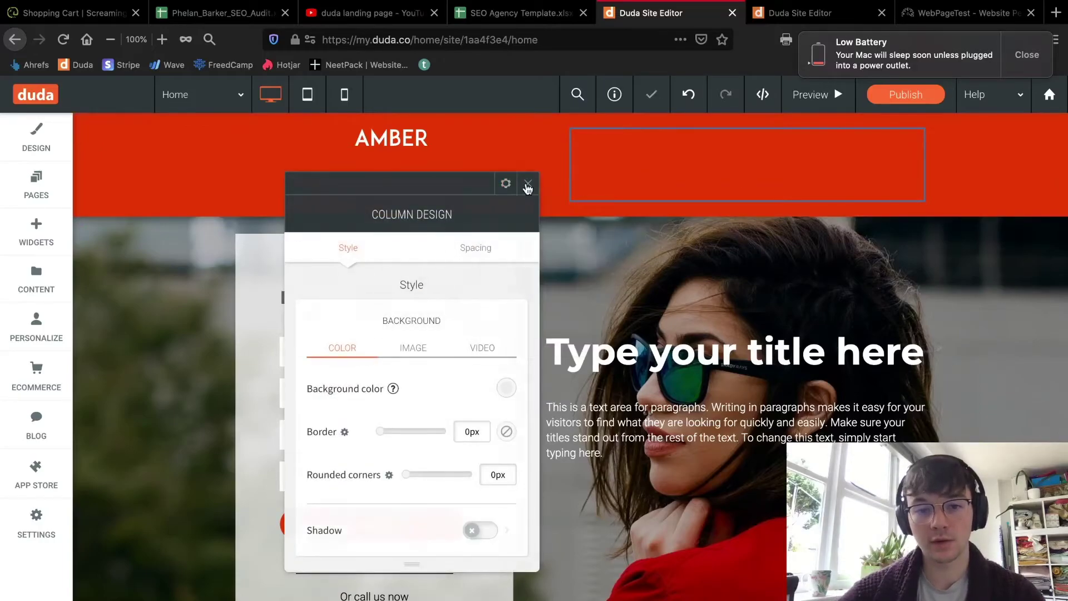
{"action": "left_click", "coordinate": [528, 184]}
{"action": "right_click", "coordinate": [708, 152]}
{"action": "left_click", "coordinate": [814, 166]}
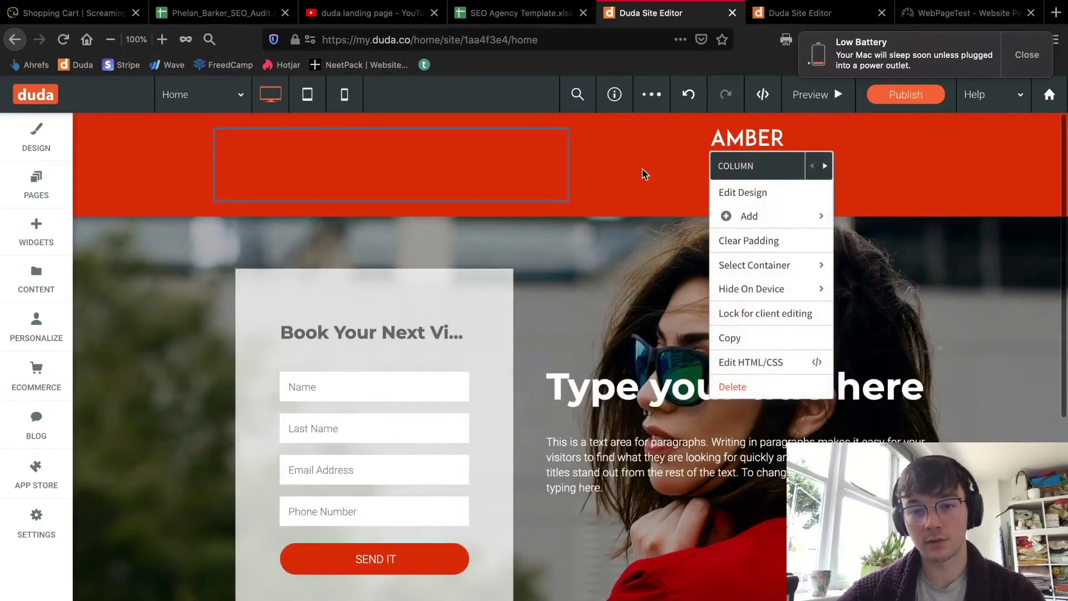
{"action": "left_click", "coordinate": [495, 169]}
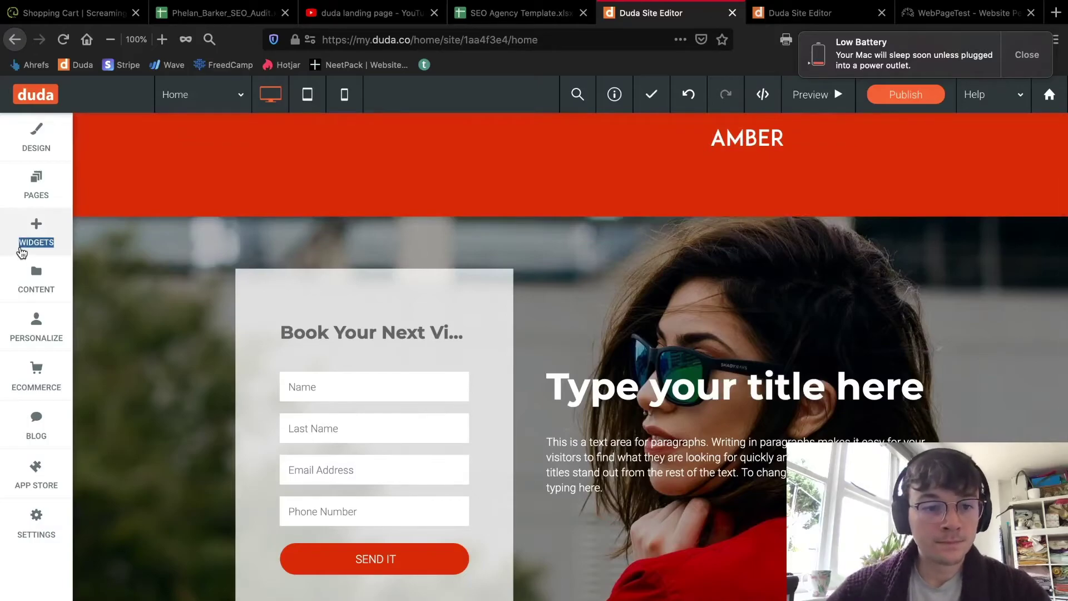
Add a Button widget to the header's empty column and open its background color settings.
{"action": "left_click", "coordinate": [23, 245]}
{"action": "left_click_drag", "start_coordinate": [218, 593], "coordinate": [401, 165]}
{"action": "left_click", "coordinate": [595, 183]}
{"action": "left_click", "coordinate": [744, 428]}
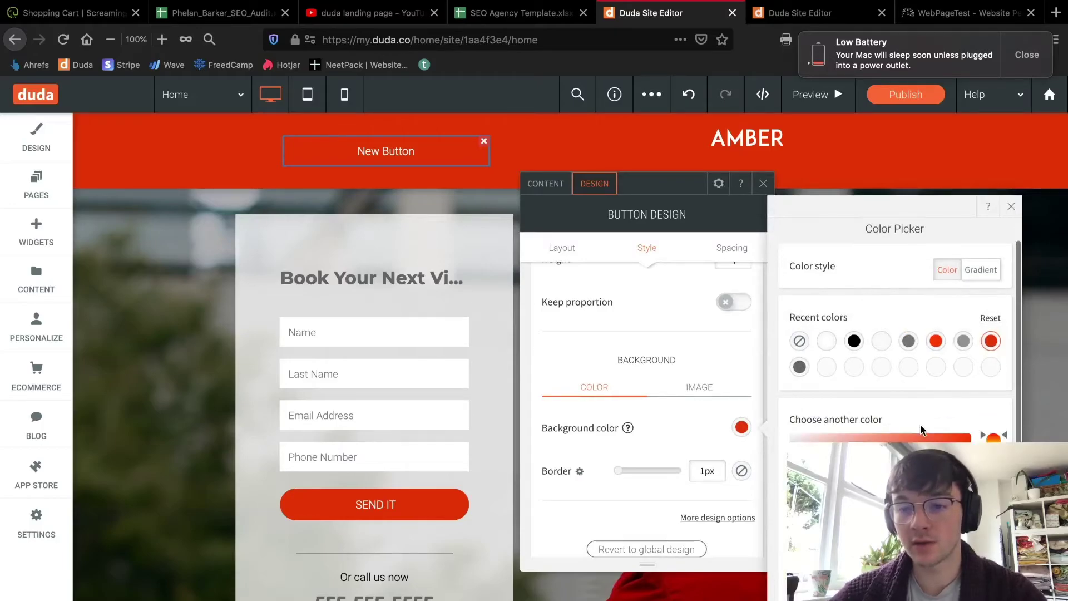
Try a gradient background on the new header button, shift its midpoint, and return to a solid color.
{"action": "left_click", "coordinate": [983, 269]}
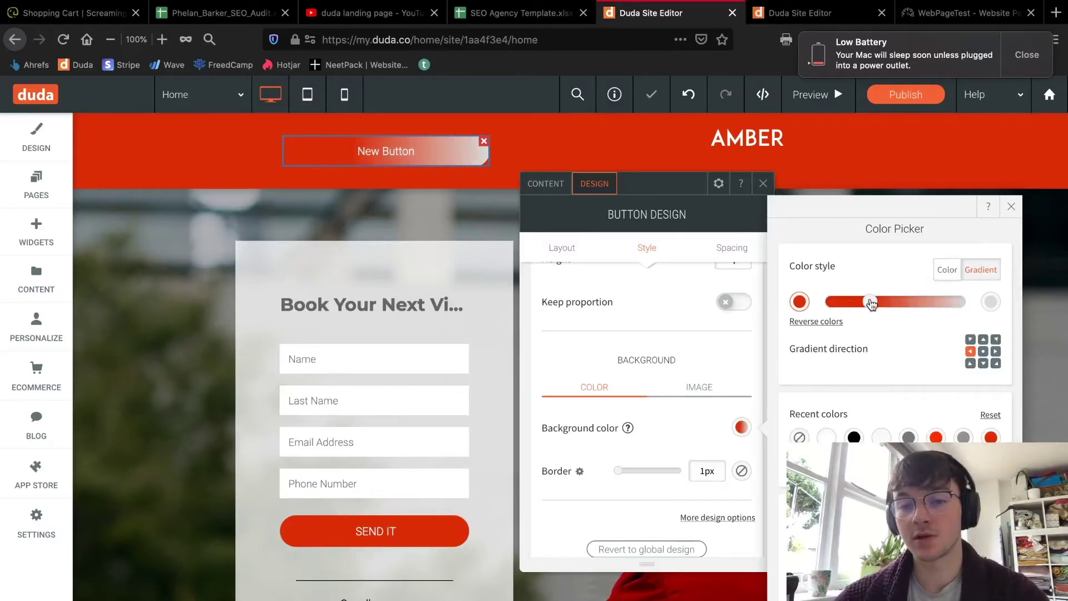
{"action": "left_click_drag", "start_coordinate": [871, 302], "coordinate": [826, 303]}
{"action": "left_click", "coordinate": [946, 271]}
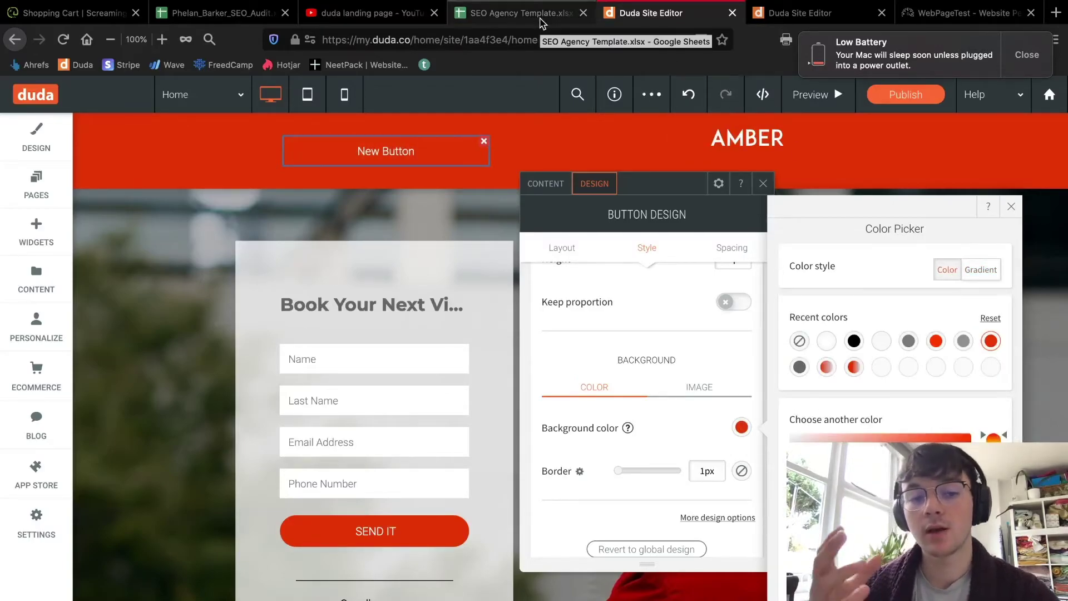
Switch to the NeetPack site's Seo In Maldon page and review its landing page sections from the header down to the local area content.
{"action": "left_click", "coordinate": [796, 12]}
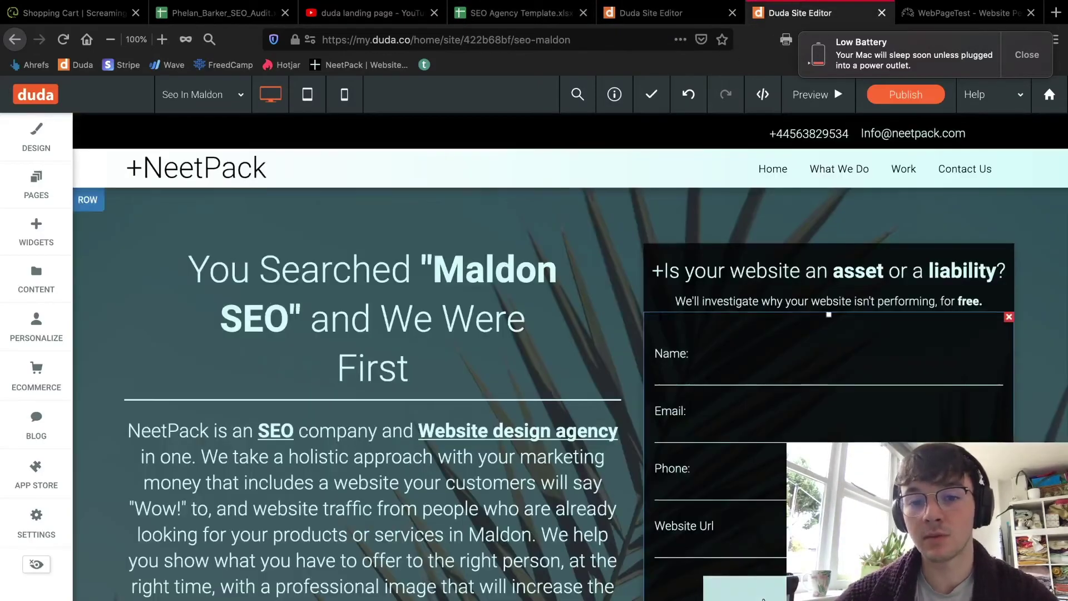
{"action": "scroll", "coordinate": [539, 598], "scroll_direction": "down", "scroll_amount": 15}
{"action": "scroll", "coordinate": [450, 520], "scroll_direction": "up", "scroll_amount": 3}
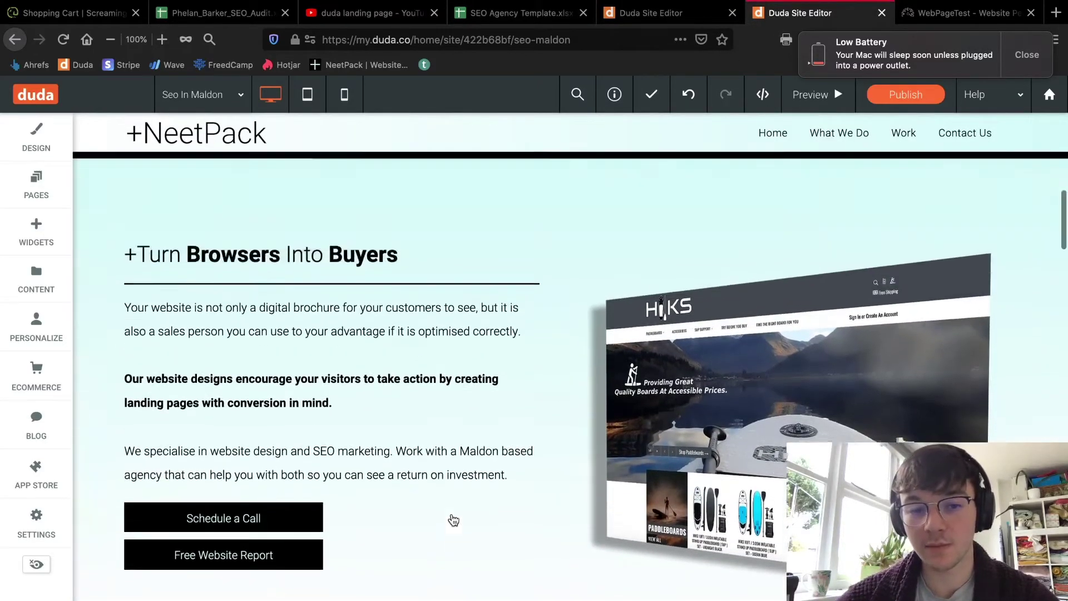
{"action": "scroll", "coordinate": [374, 511], "scroll_direction": "down", "scroll_amount": 5}
{"action": "scroll", "coordinate": [208, 420], "scroll_direction": "down", "scroll_amount": 15}
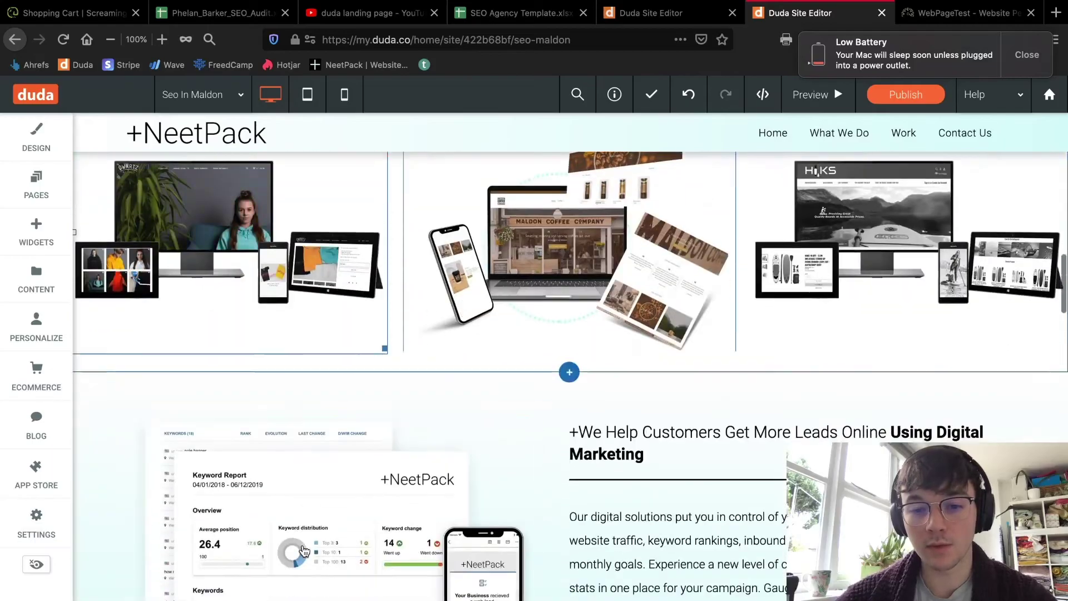
{"action": "scroll", "coordinate": [208, 421], "scroll_direction": "down", "scroll_amount": 20}
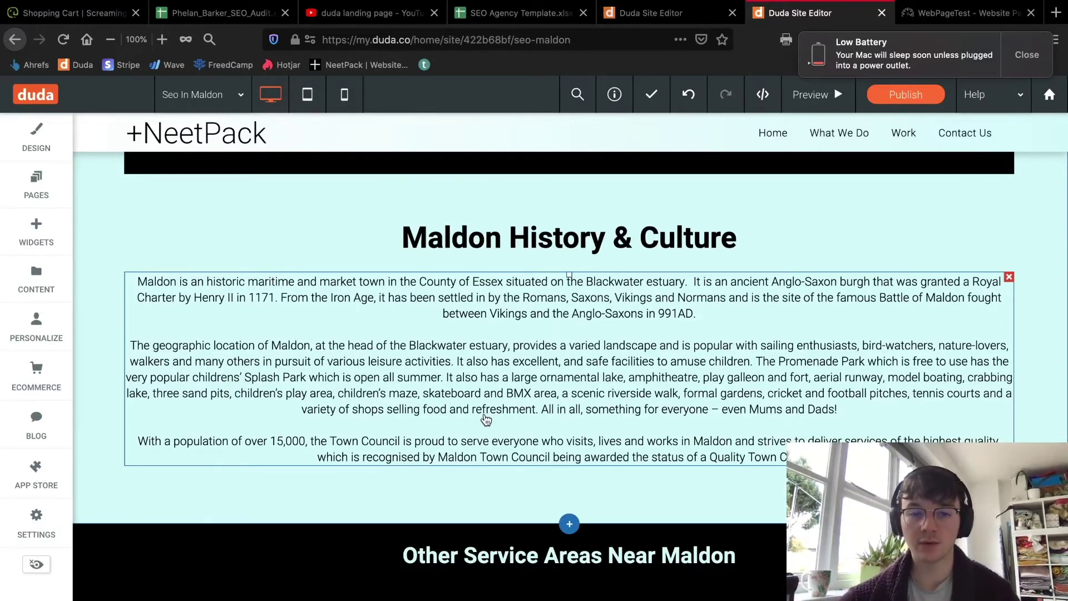
Return to the AMBER landing page and set the new header button's background color to white.
{"action": "left_click", "coordinate": [668, 13]}
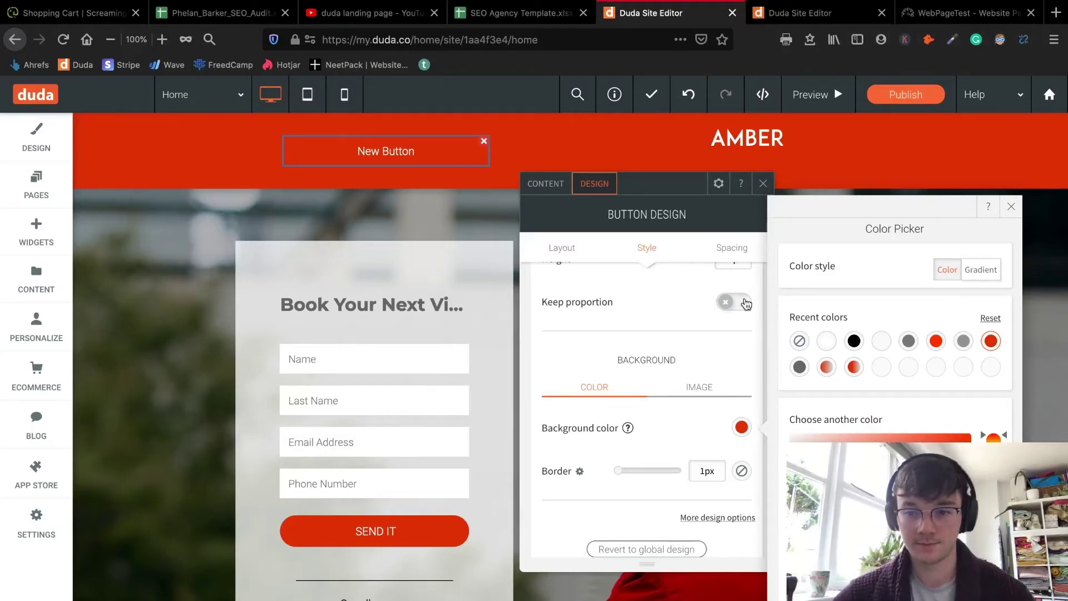
{"action": "left_click", "coordinate": [827, 342]}
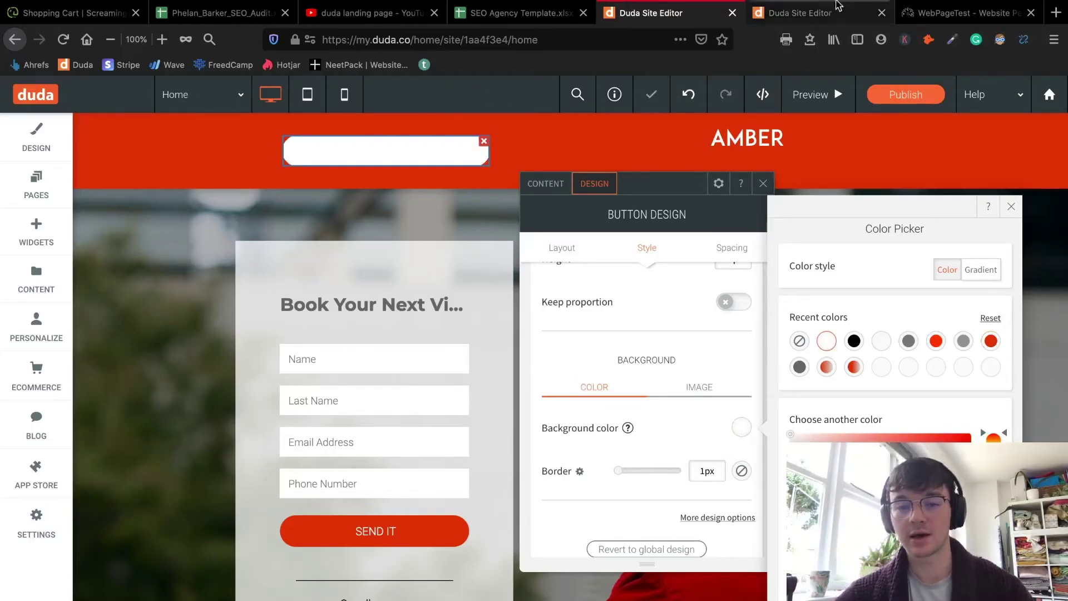
Review the header button's background image and style options without changing anything, and close its design settings.
{"action": "scroll", "coordinate": [582, 478], "scroll_direction": "up", "scroll_amount": 3}
{"action": "left_click", "coordinate": [699, 477]}
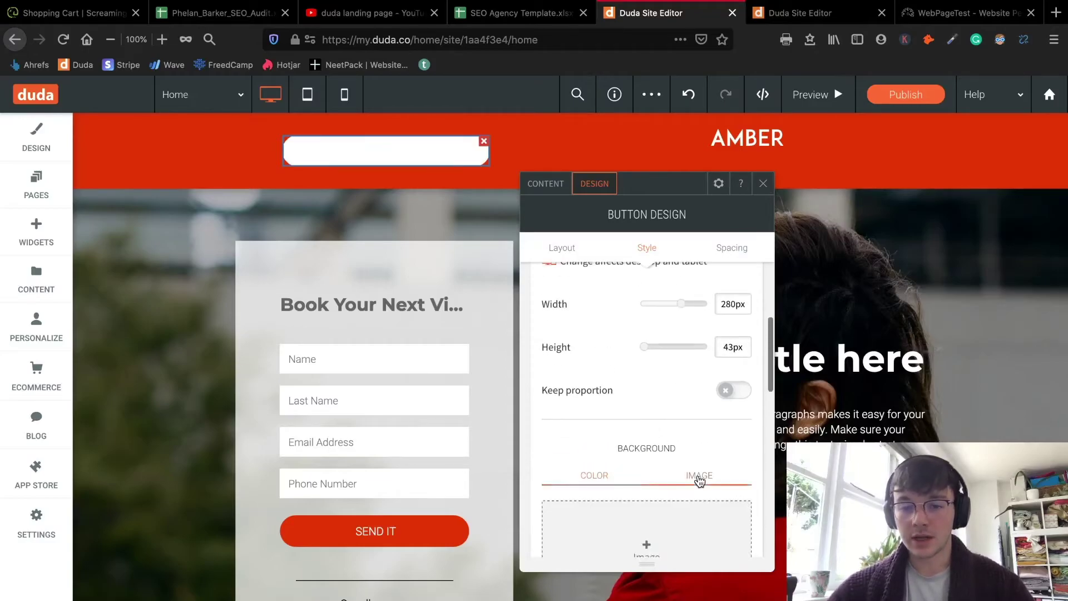
{"action": "scroll", "coordinate": [696, 479], "scroll_direction": "down", "scroll_amount": 5}
{"action": "left_click", "coordinate": [691, 332]}
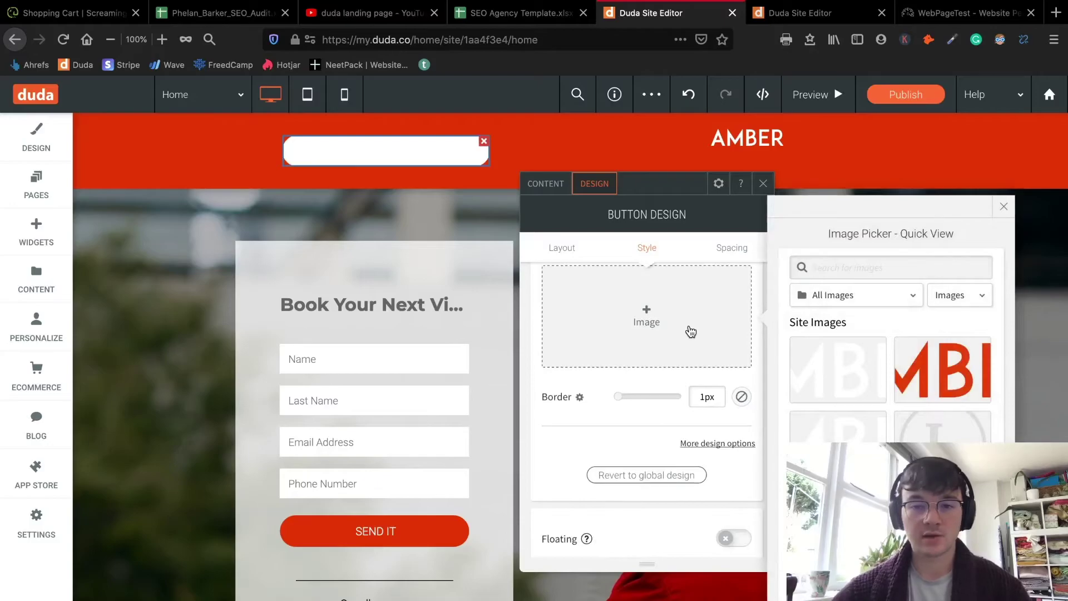
{"action": "scroll", "coordinate": [836, 459], "scroll_direction": "down", "scroll_amount": 5}
{"action": "left_click", "coordinate": [765, 513]}
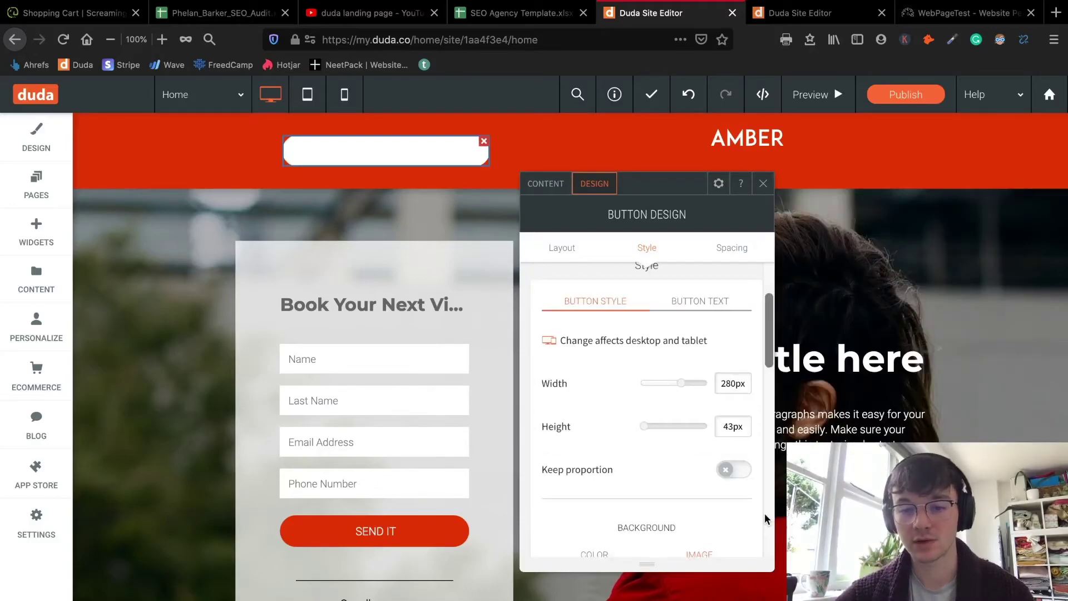
{"action": "left_click", "coordinate": [772, 180]}
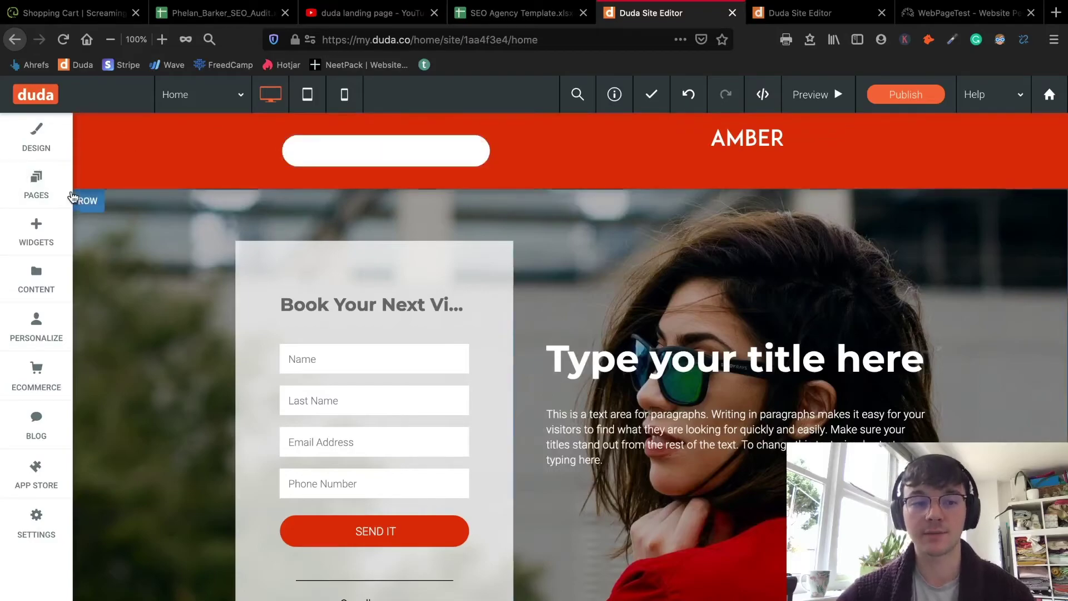
Open the global button design and review its background color, text and layout options.
{"action": "left_click", "coordinate": [50, 145]}
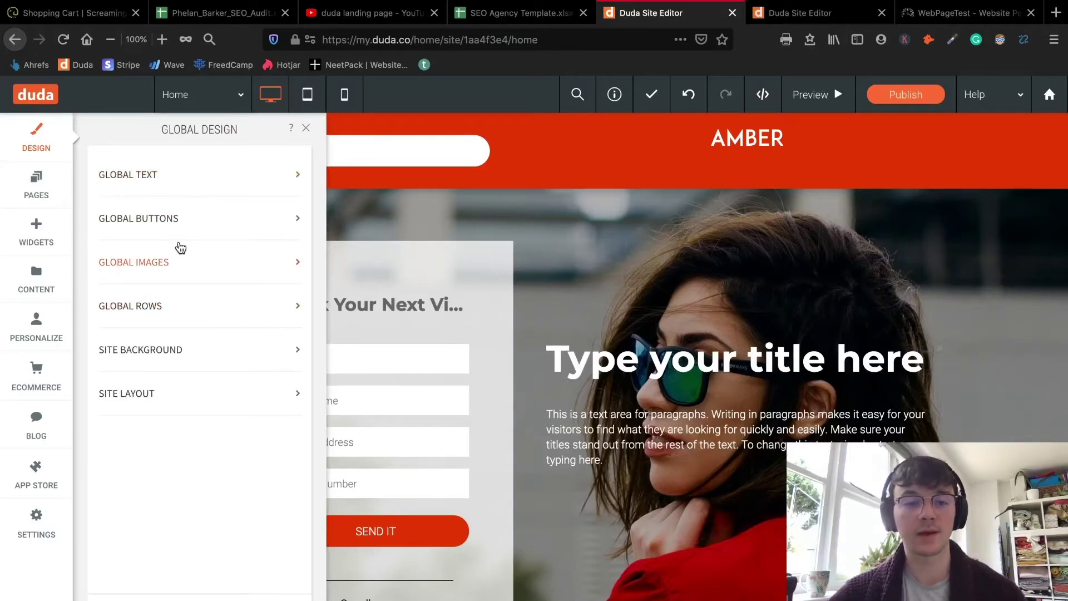
{"action": "left_click", "coordinate": [178, 219]}
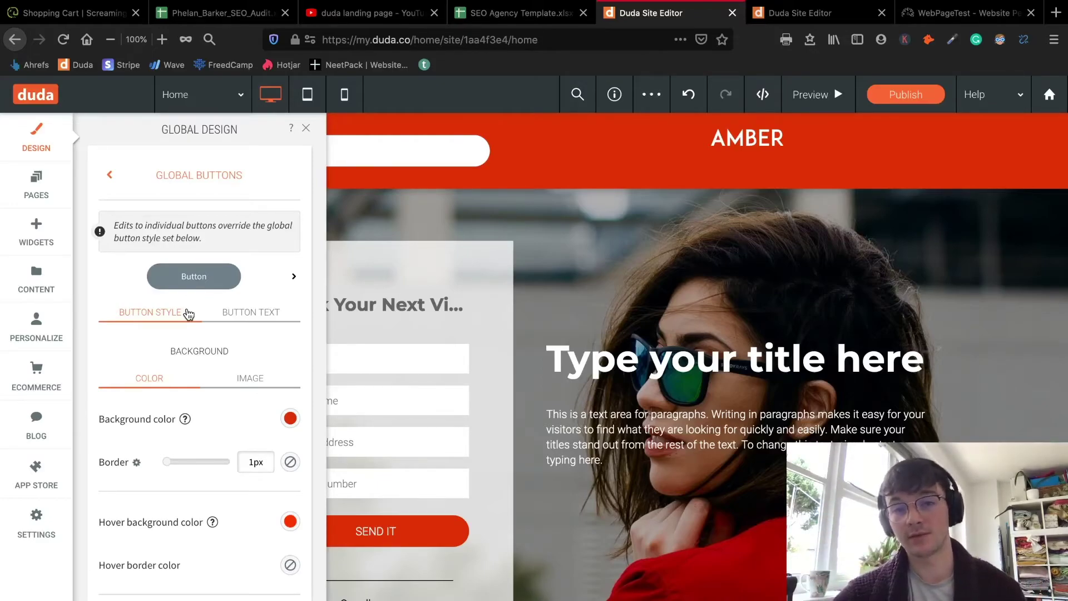
{"action": "left_click", "coordinate": [250, 312]}
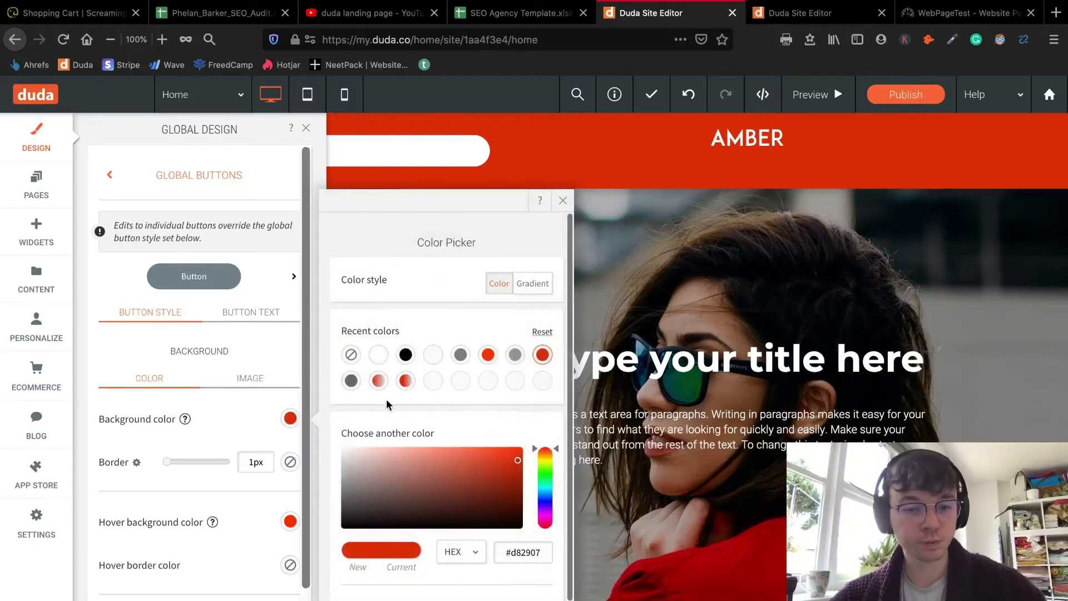
{"action": "scroll", "coordinate": [290, 250], "scroll_direction": "down", "scroll_amount": 1}
{"action": "scroll", "coordinate": [276, 205], "scroll_direction": "up", "scroll_amount": 1}
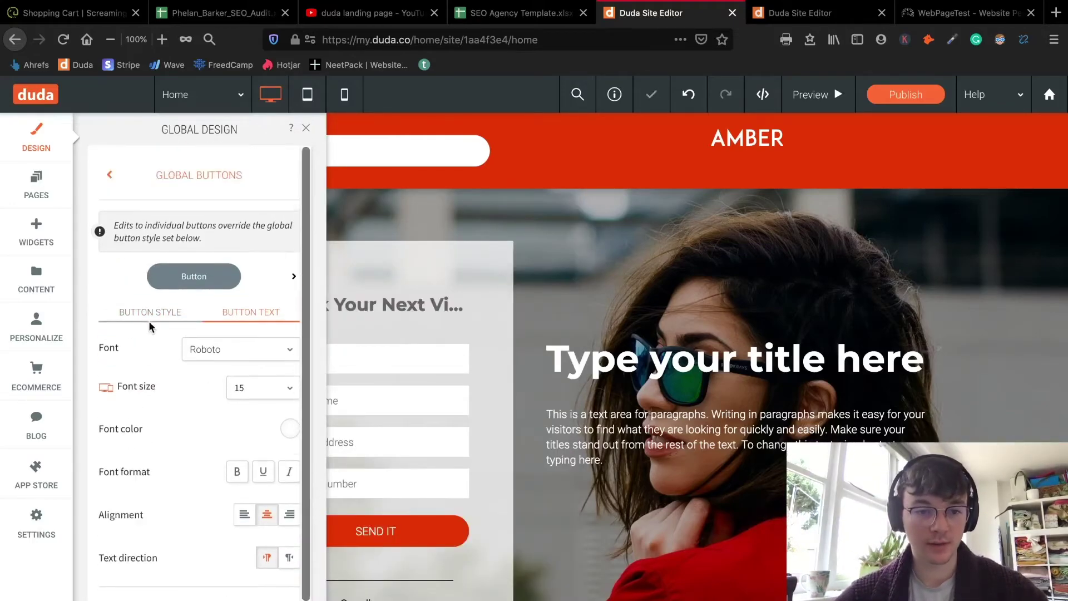
{"action": "left_click", "coordinate": [149, 313]}
{"action": "left_click", "coordinate": [203, 281]}
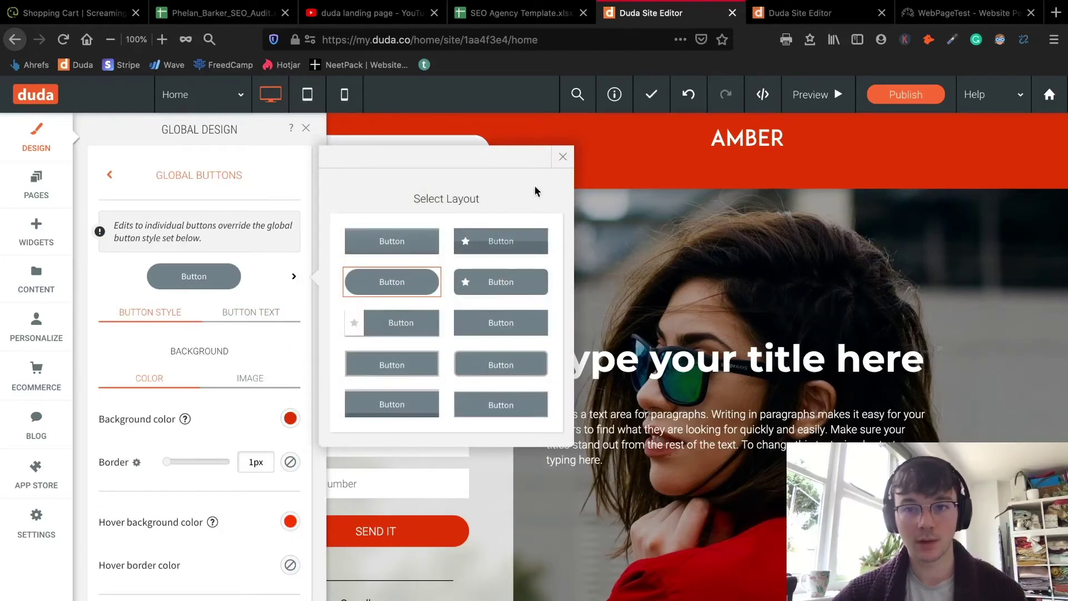
Set the global buttons' hover background color to black (#000000).
{"action": "scroll", "coordinate": [255, 481], "scroll_direction": "down", "scroll_amount": 1}
{"action": "left_click", "coordinate": [290, 457]}
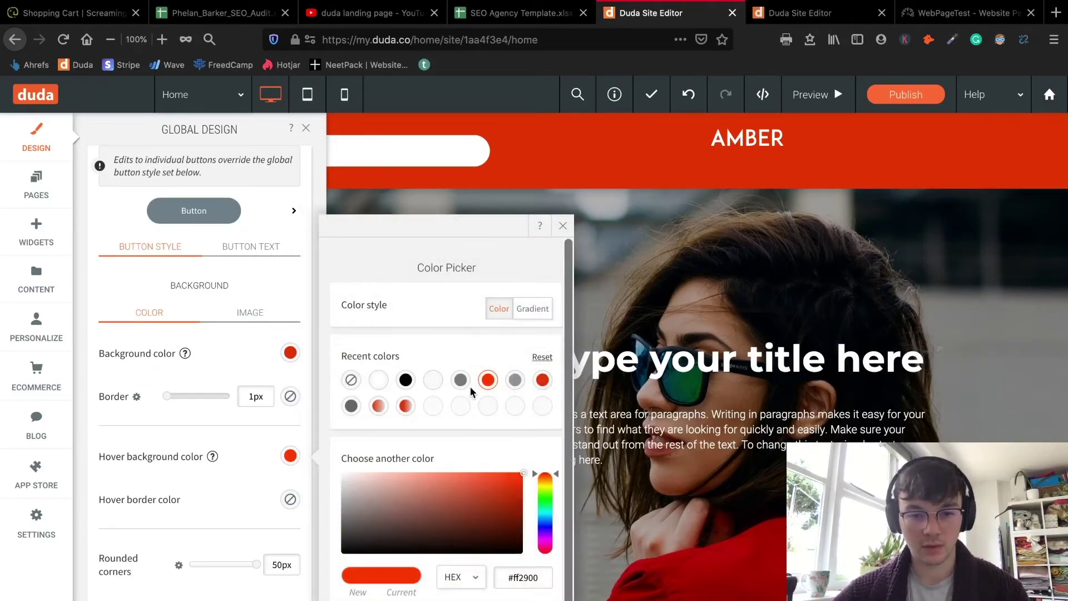
{"action": "left_click", "coordinate": [434, 380]}
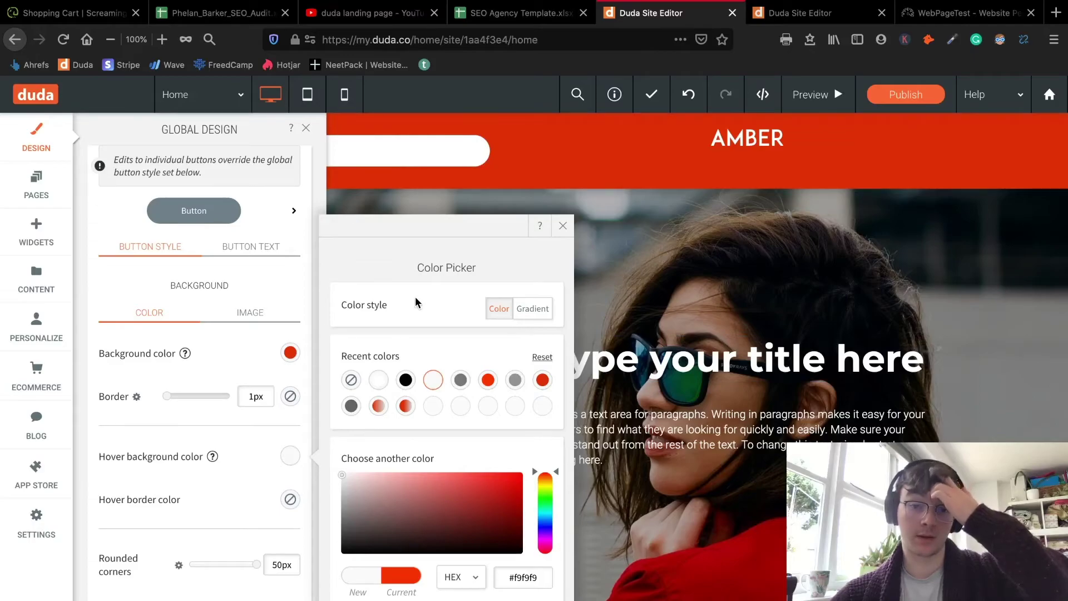
{"action": "left_click", "coordinate": [405, 380]}
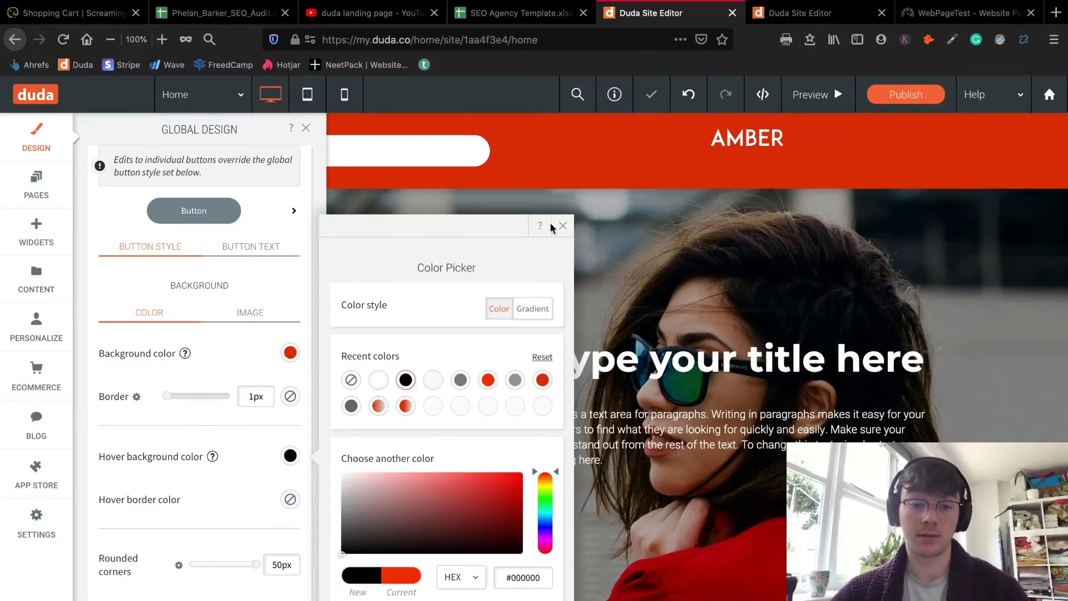
{"action": "left_click", "coordinate": [564, 225]}
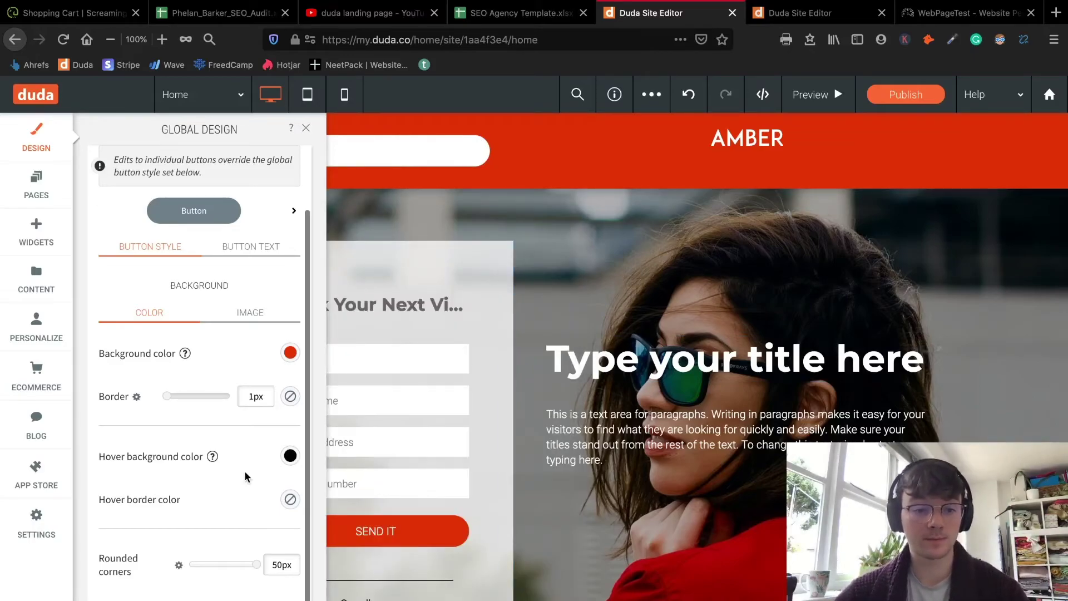
Set the global button text's font color to red and check the hover font color without changing it.
{"action": "left_click", "coordinate": [257, 259]}
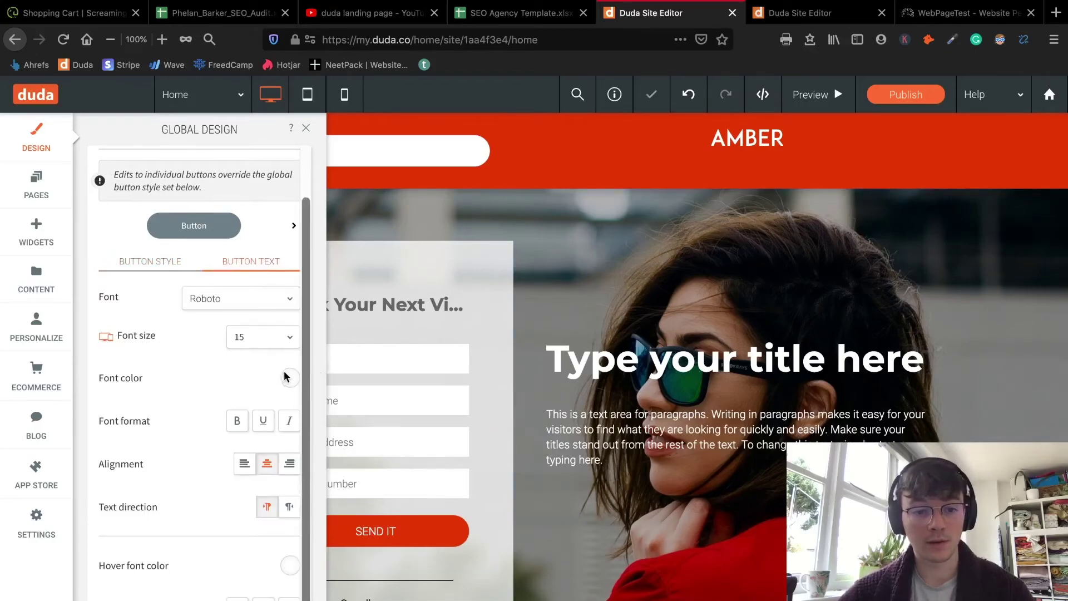
{"action": "left_click", "coordinate": [288, 377]}
{"action": "left_click", "coordinate": [488, 279]}
{"action": "left_click", "coordinate": [247, 360]}
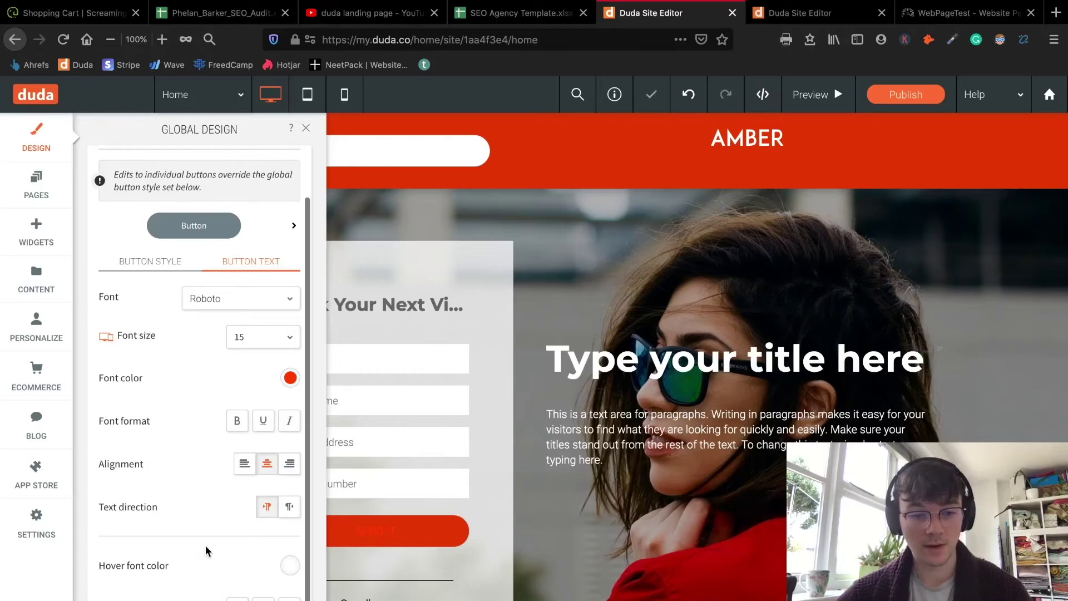
{"action": "left_click", "coordinate": [288, 566]}
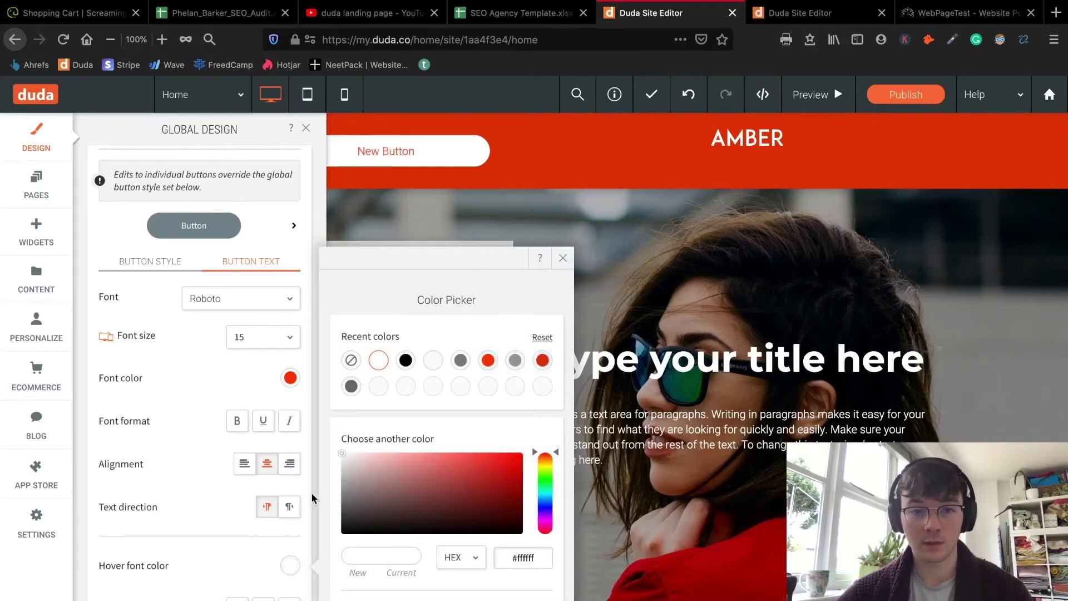
{"action": "left_click", "coordinate": [200, 463]}
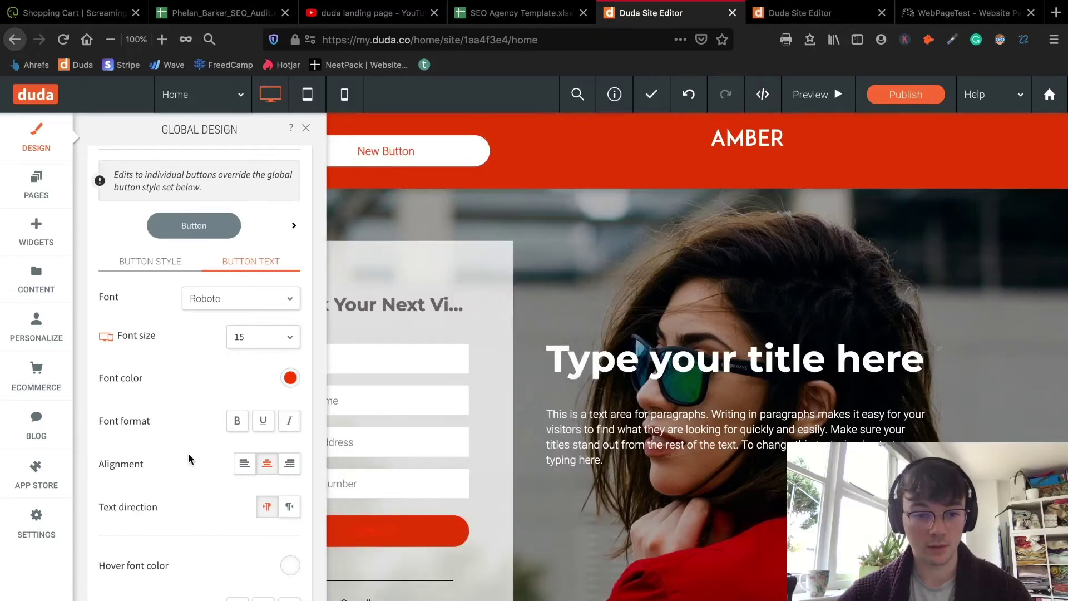
Review the global button style and hover text settings, then close them and preview the page.
{"action": "left_click", "coordinate": [156, 259]}
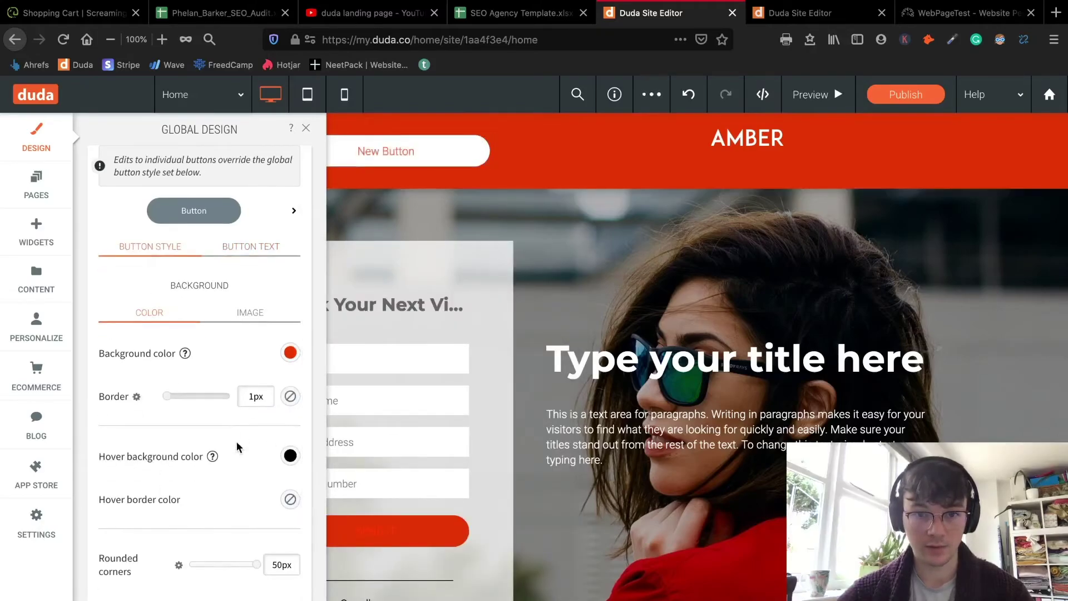
{"action": "scroll", "coordinate": [225, 396], "scroll_direction": "up", "scroll_amount": 2}
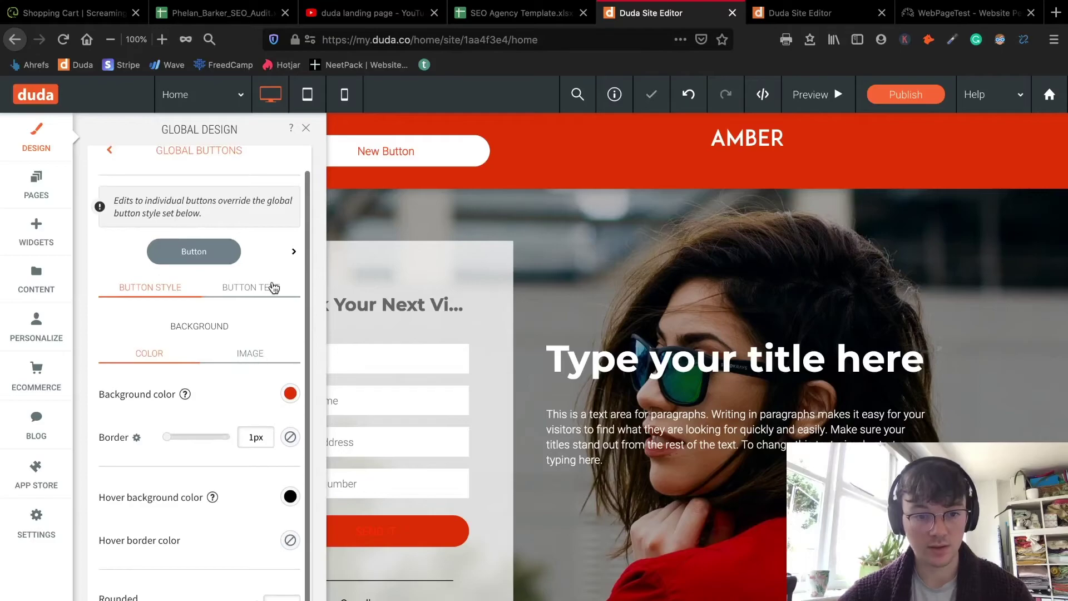
{"action": "left_click", "coordinate": [274, 287]}
{"action": "scroll", "coordinate": [220, 378], "scroll_direction": "down", "scroll_amount": 1}
{"action": "left_click", "coordinate": [289, 566]}
{"action": "left_click", "coordinate": [817, 95]}
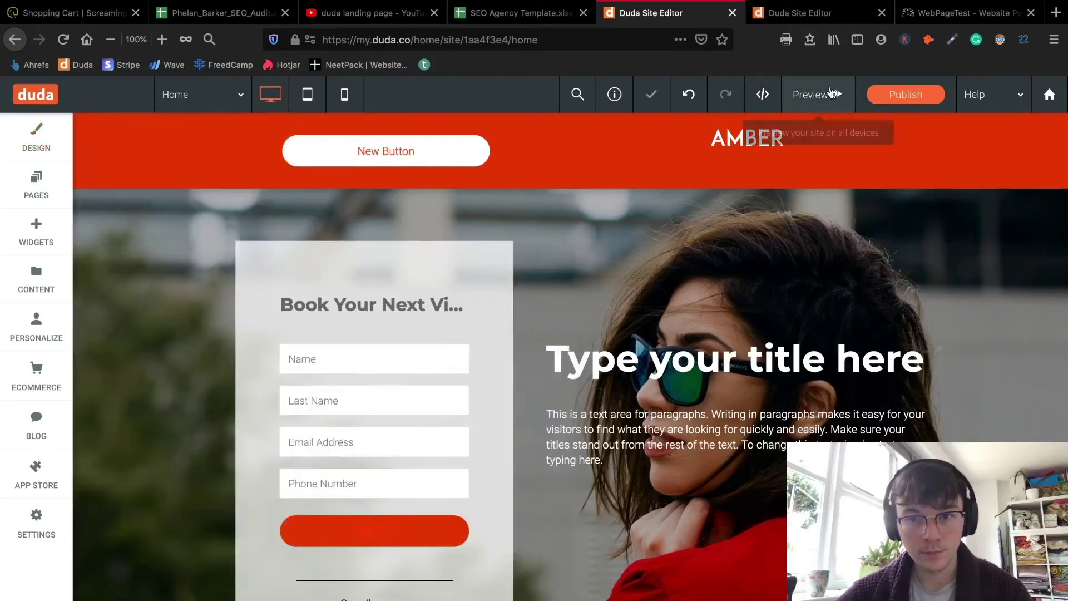
{"action": "left_click", "coordinate": [810, 95]}
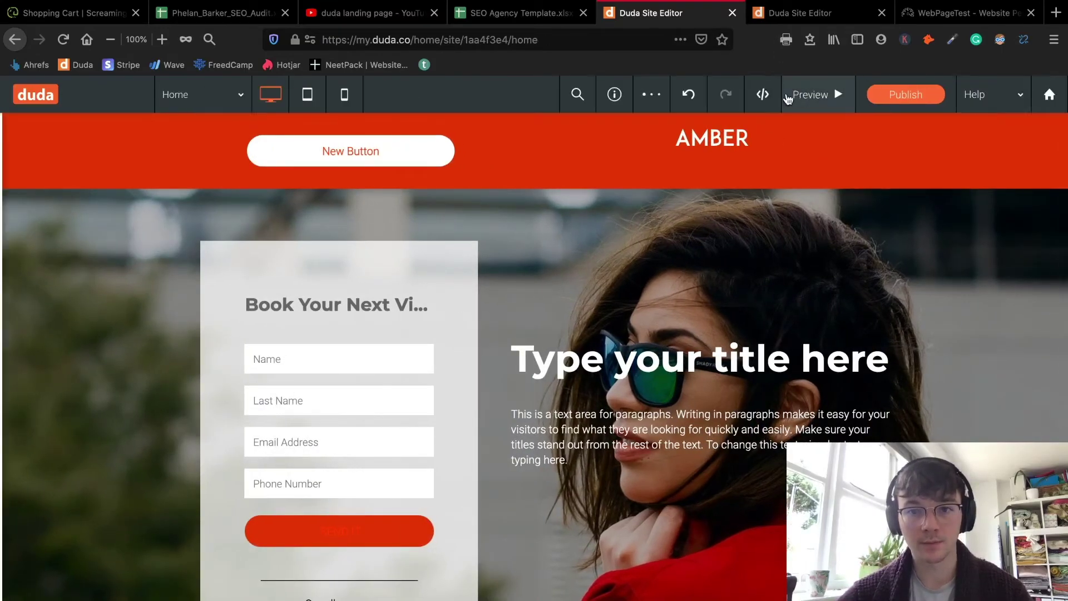
Revert the new header button to the global button design and close its settings.
{"action": "left_click", "coordinate": [432, 152]}
{"action": "scroll", "coordinate": [616, 356], "scroll_direction": "down", "scroll_amount": 3}
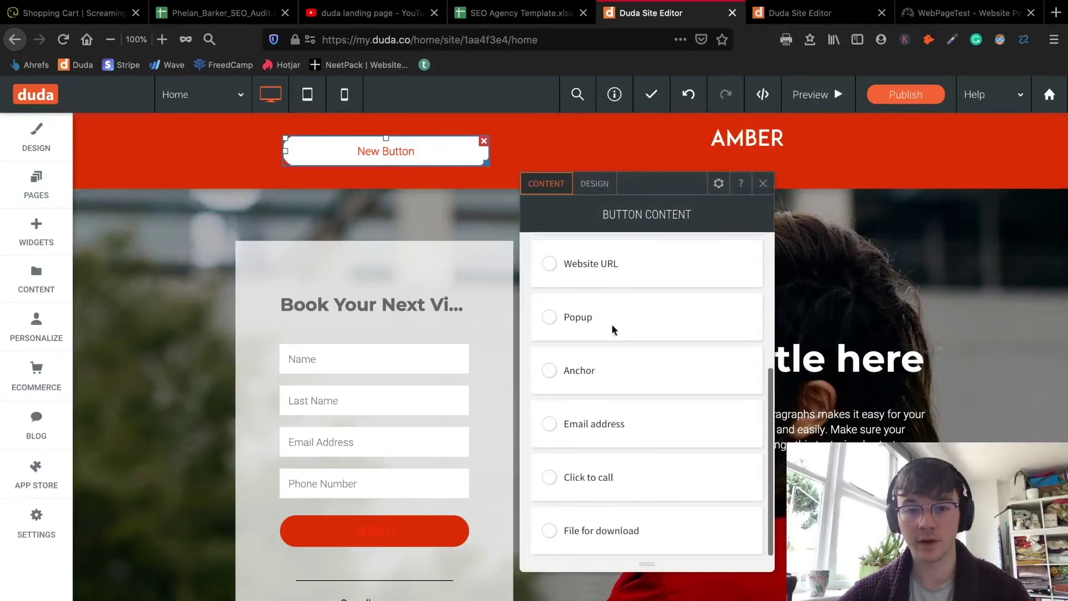
{"action": "left_click", "coordinate": [594, 184]}
{"action": "scroll", "coordinate": [611, 431], "scroll_direction": "down", "scroll_amount": 5}
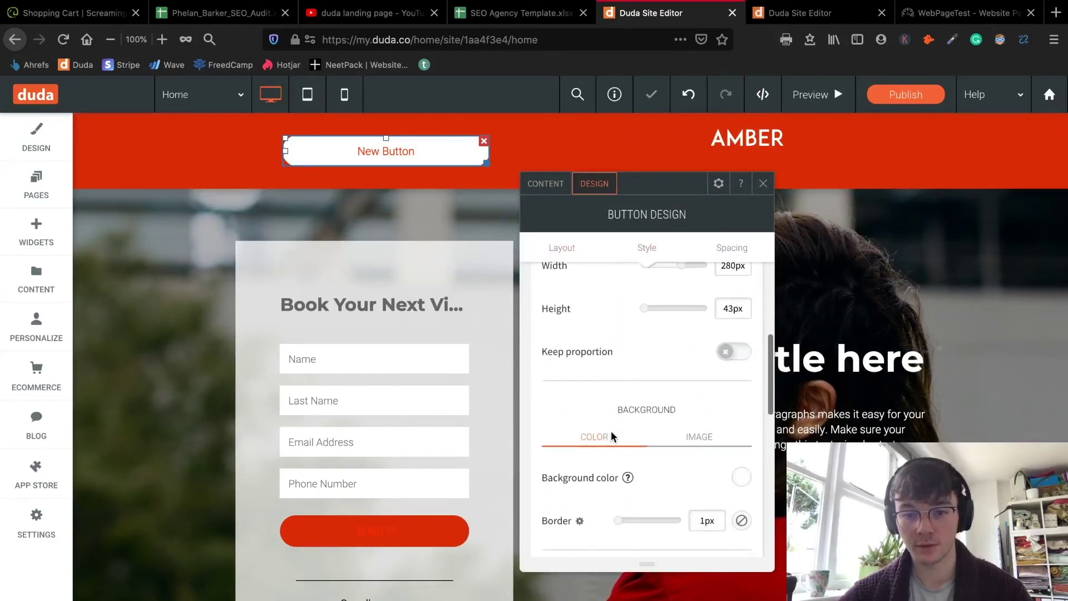
{"action": "scroll", "coordinate": [600, 462], "scroll_direction": "down", "scroll_amount": 2}
{"action": "left_click", "coordinate": [691, 448]}
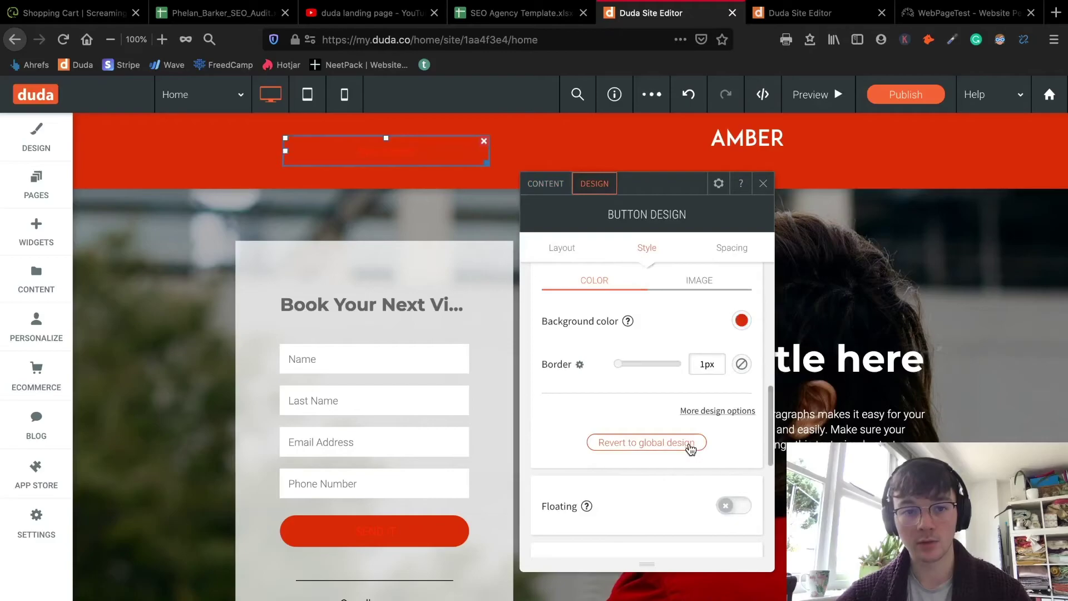
{"action": "left_click", "coordinate": [763, 184]}
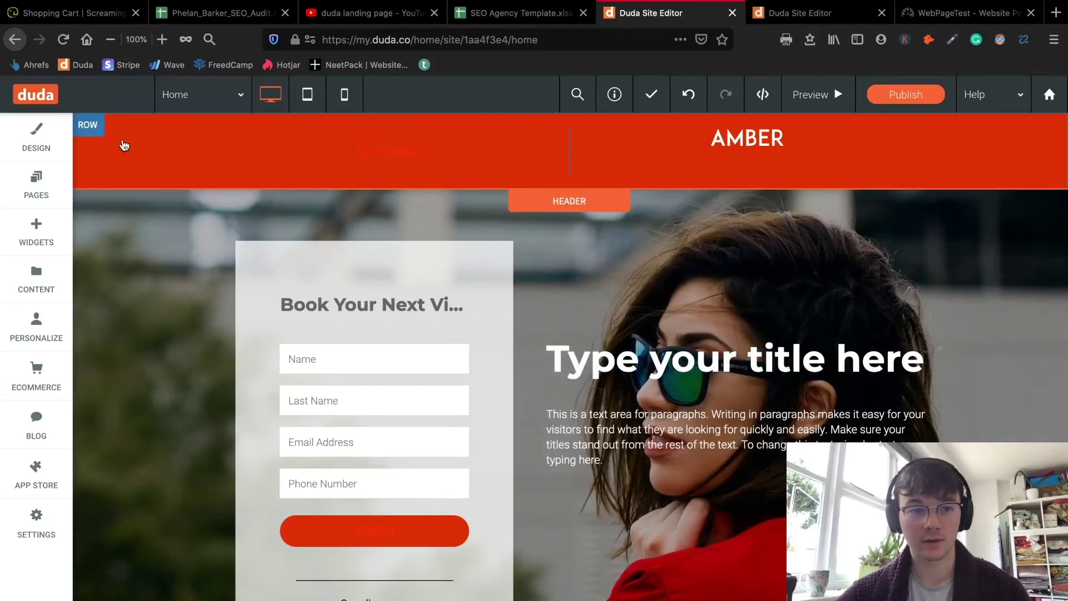
Set the global buttons' background color to off-white #f9f9f9 and close the global design settings.
{"action": "left_click", "coordinate": [36, 137]}
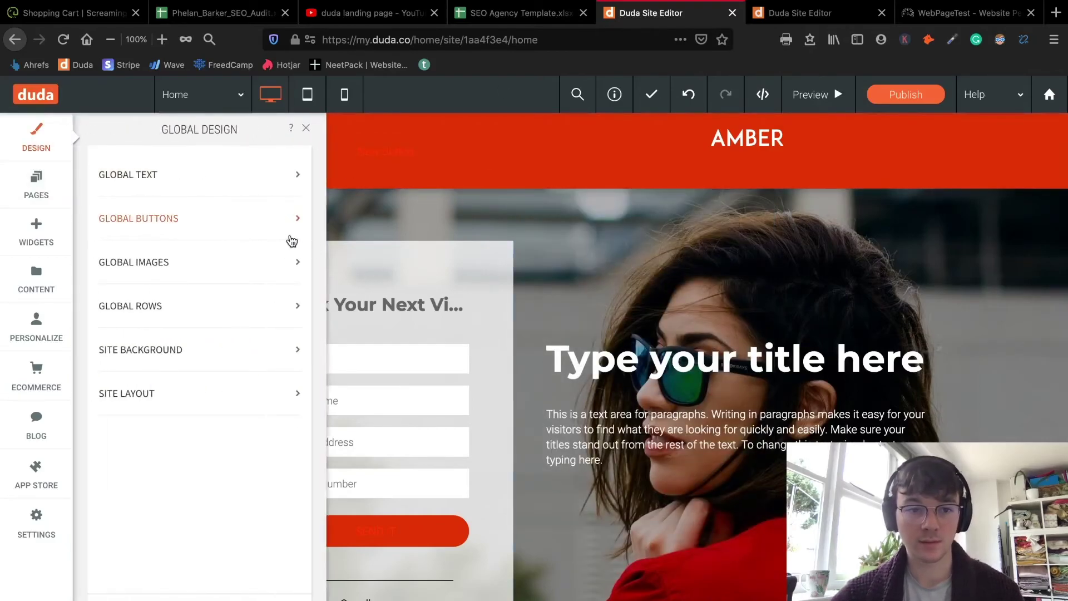
{"action": "left_click", "coordinate": [212, 219]}
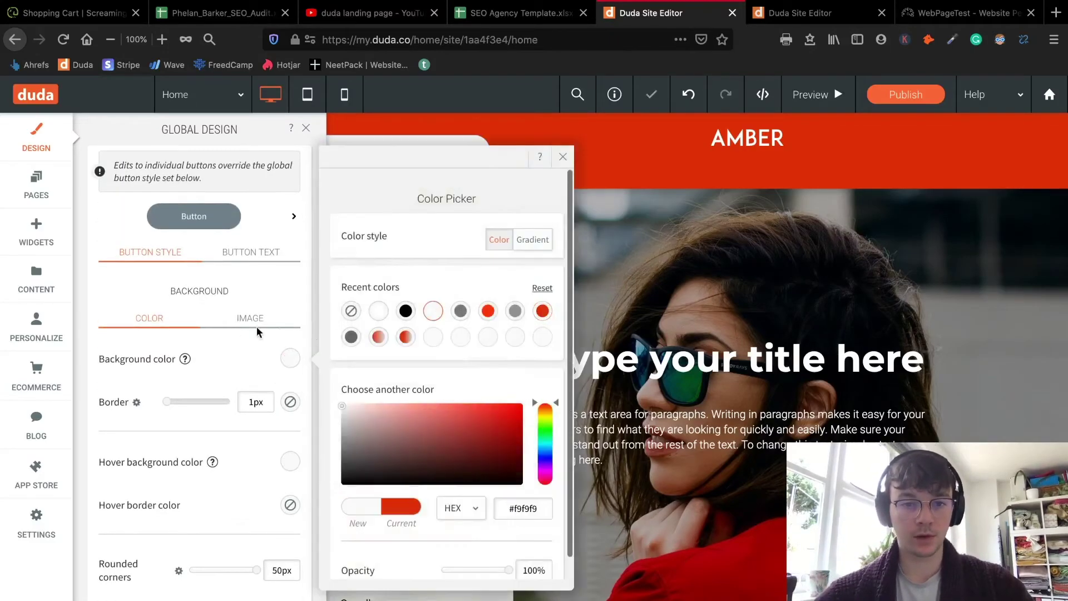
{"action": "left_click", "coordinate": [246, 285]}
{"action": "scroll", "coordinate": [283, 362], "scroll_direction": "down", "scroll_amount": 1}
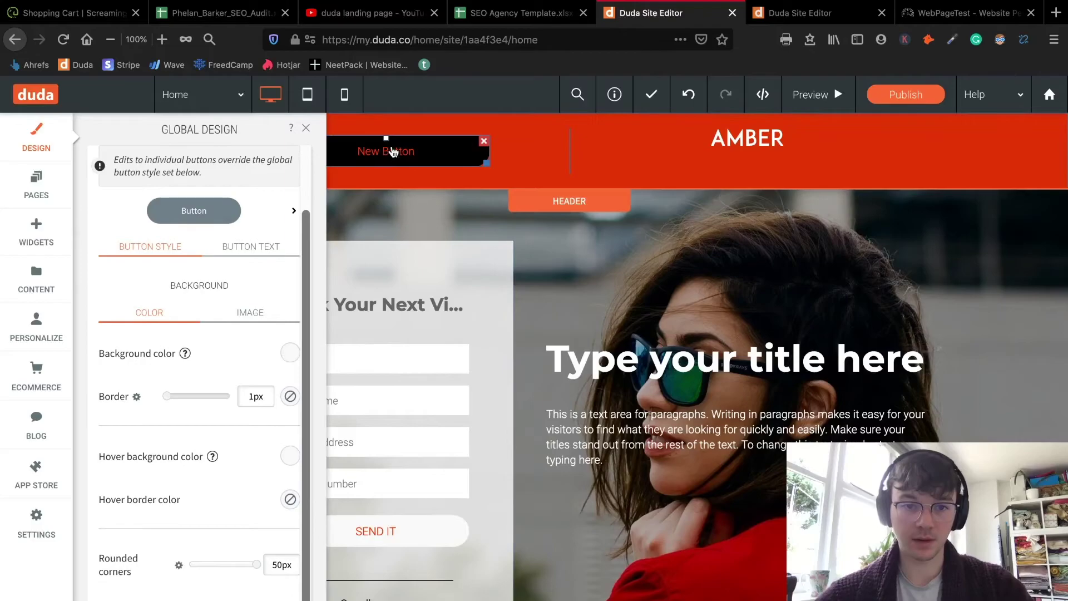
{"action": "left_click", "coordinate": [306, 128]}
Shift the header button to the left end of its narrowed column and bring the AMBER logo closer to it.
{"action": "left_click_drag", "start_coordinate": [285, 152], "coordinate": [153, 162]}
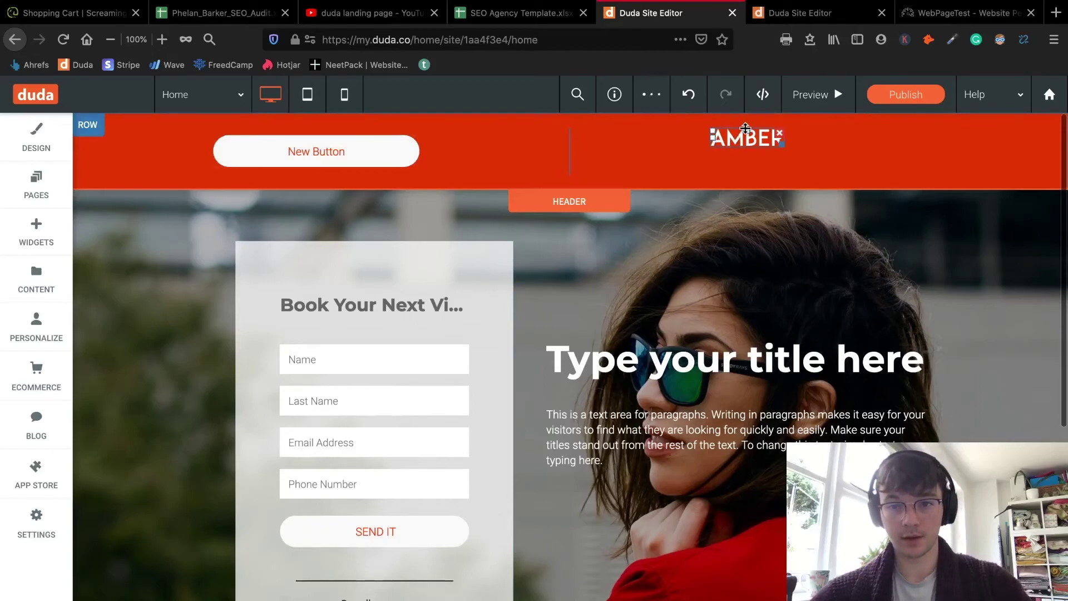
{"action": "left_click_drag", "start_coordinate": [747, 127], "coordinate": [612, 155]}
{"action": "left_click_drag", "start_coordinate": [565, 153], "coordinate": [389, 172]}
{"action": "left_click", "coordinate": [217, 153]}
{"action": "left_click_drag", "start_coordinate": [214, 151], "coordinate": [128, 148]}
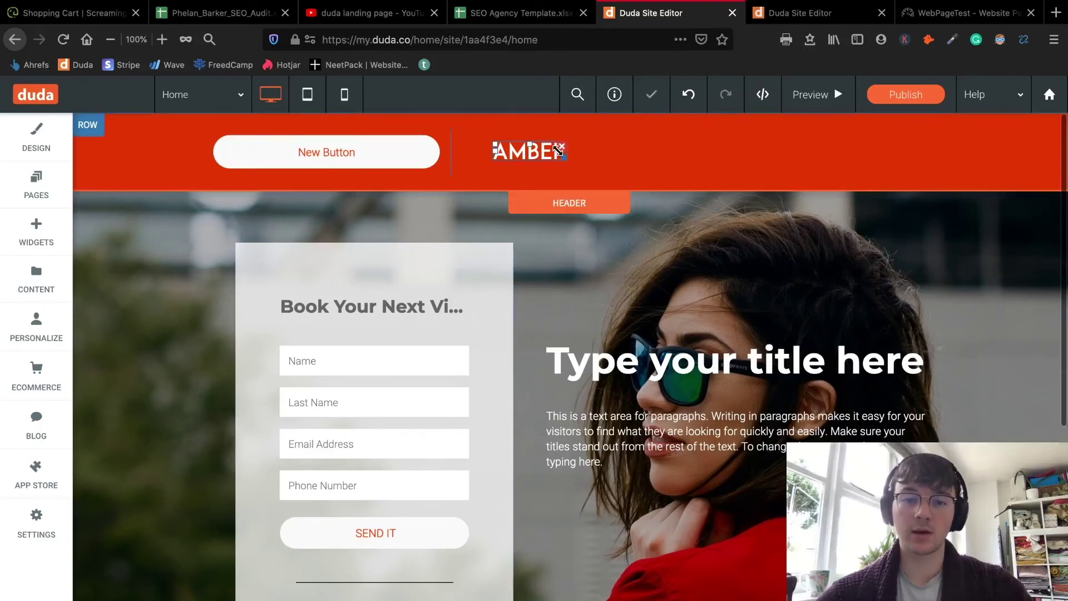
Copy the header button and paste it into the column holding the AMBER logo.
{"action": "left_click", "coordinate": [363, 150]}
{"action": "left_click", "coordinate": [365, 151]}
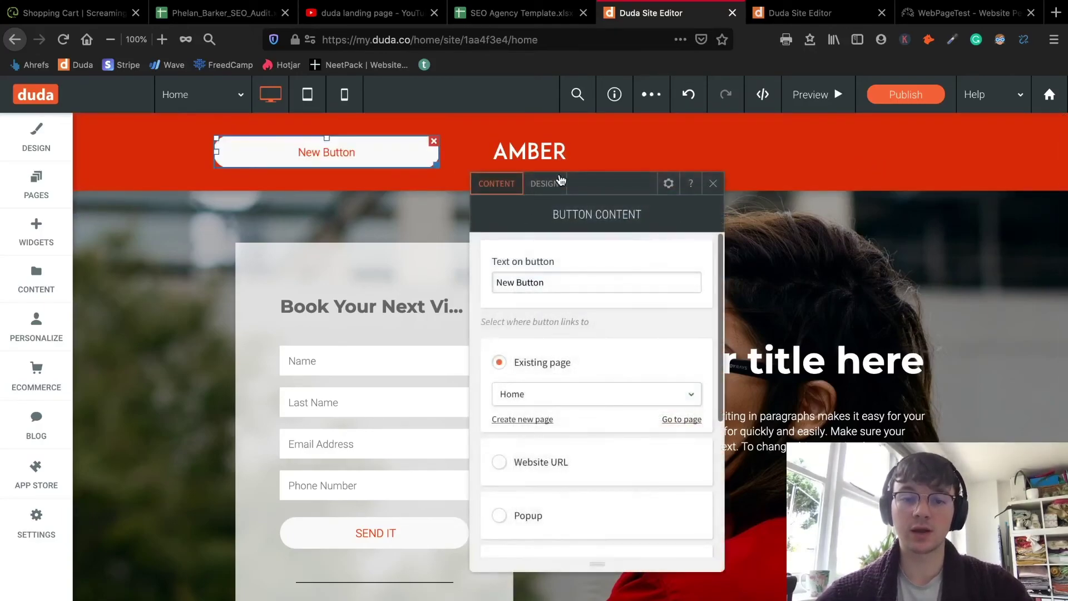
{"action": "left_click", "coordinate": [668, 186]}
{"action": "left_click", "coordinate": [674, 315]}
{"action": "right_click", "coordinate": [726, 144]}
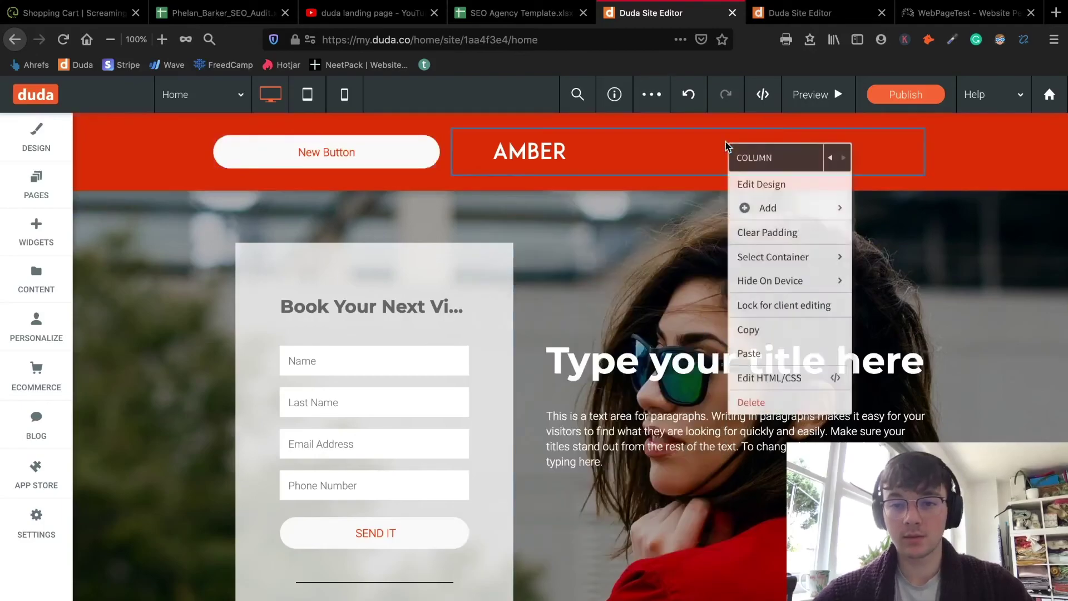
{"action": "left_click", "coordinate": [765, 354]}
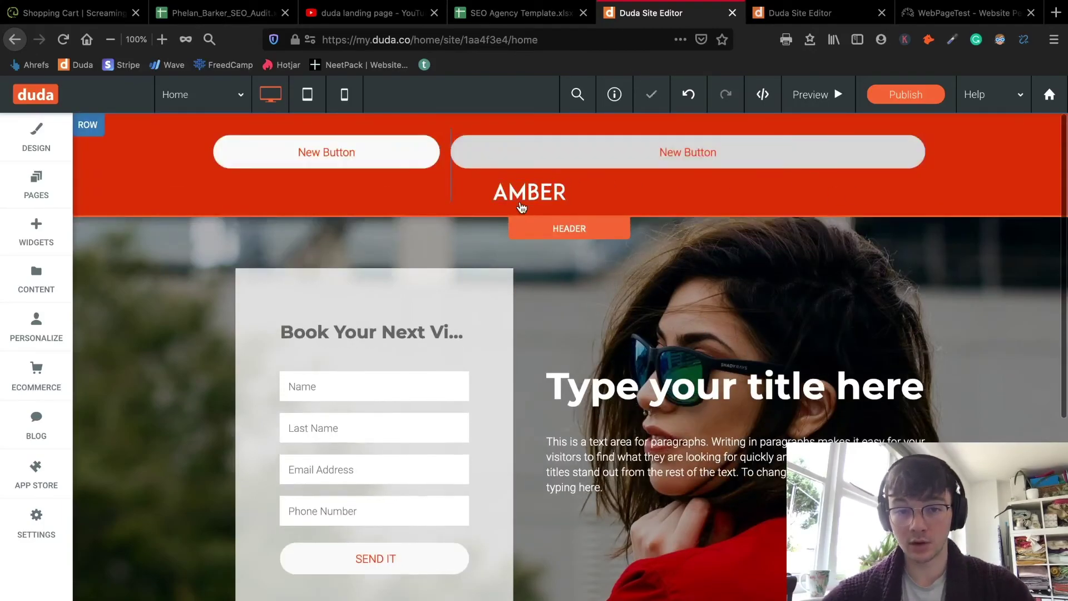
Add a third header column containing a copy of the button and delete the button above the AMBER logo.
{"action": "left_click", "coordinate": [514, 204]}
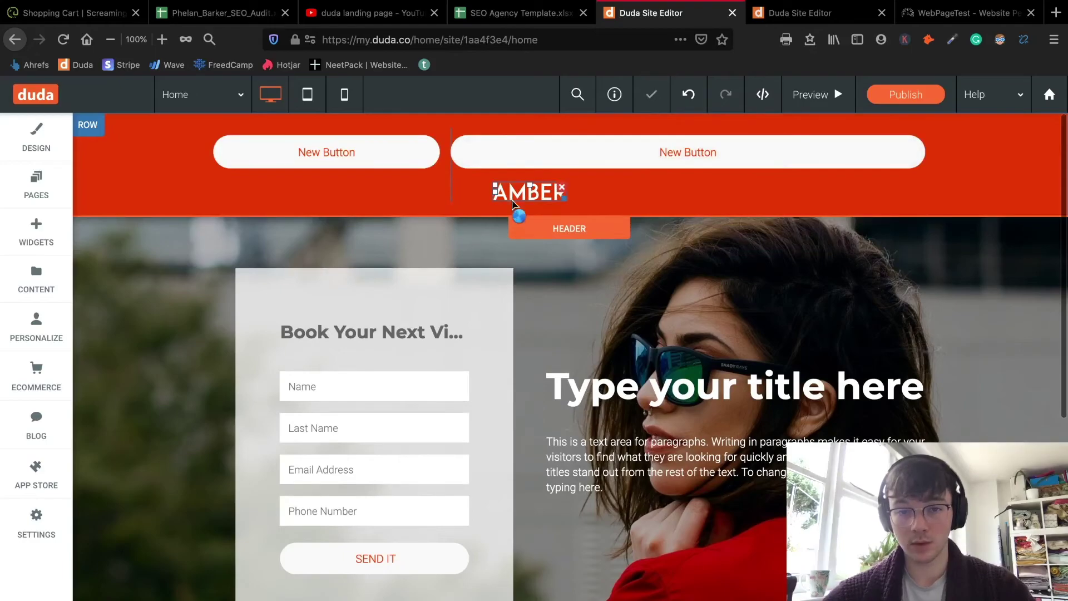
{"action": "left_click", "coordinate": [103, 129]}
{"action": "mouse_move", "coordinate": [167, 177]}
{"action": "left_click", "coordinate": [222, 252]}
{"action": "left_click", "coordinate": [818, 149]}
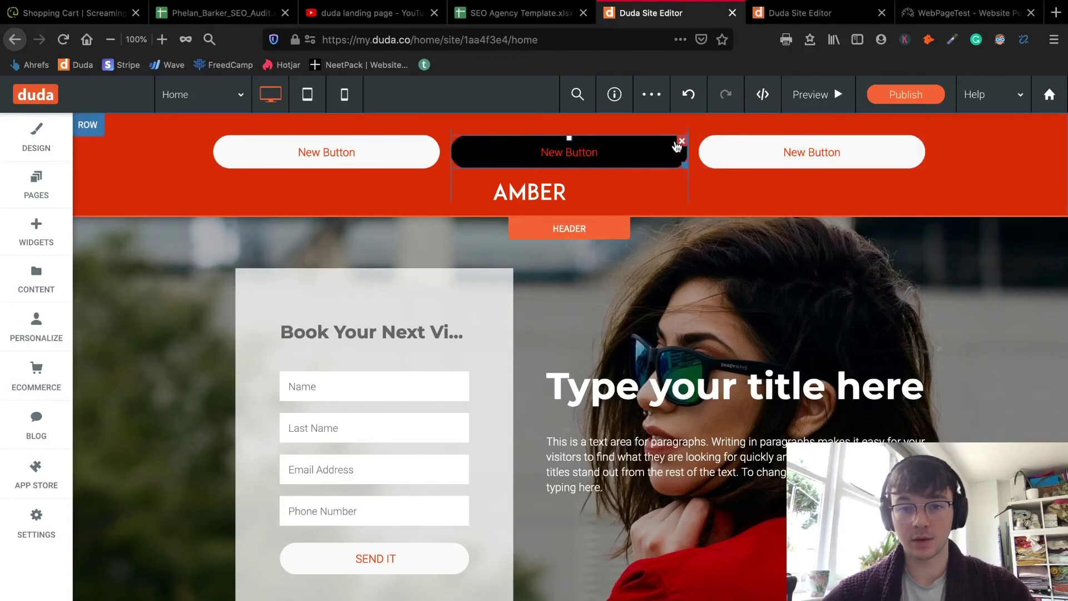
{"action": "left_click", "coordinate": [678, 139]}
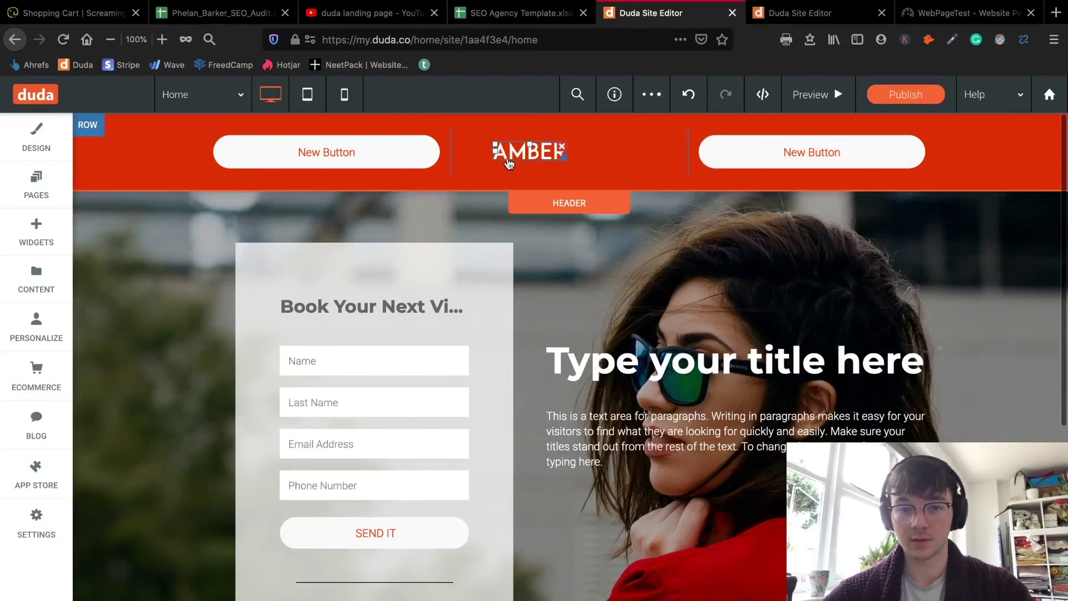
Enlarge the AMBER logo and center it between the two header buttons.
{"action": "left_click_drag", "start_coordinate": [493, 150], "coordinate": [516, 152]}
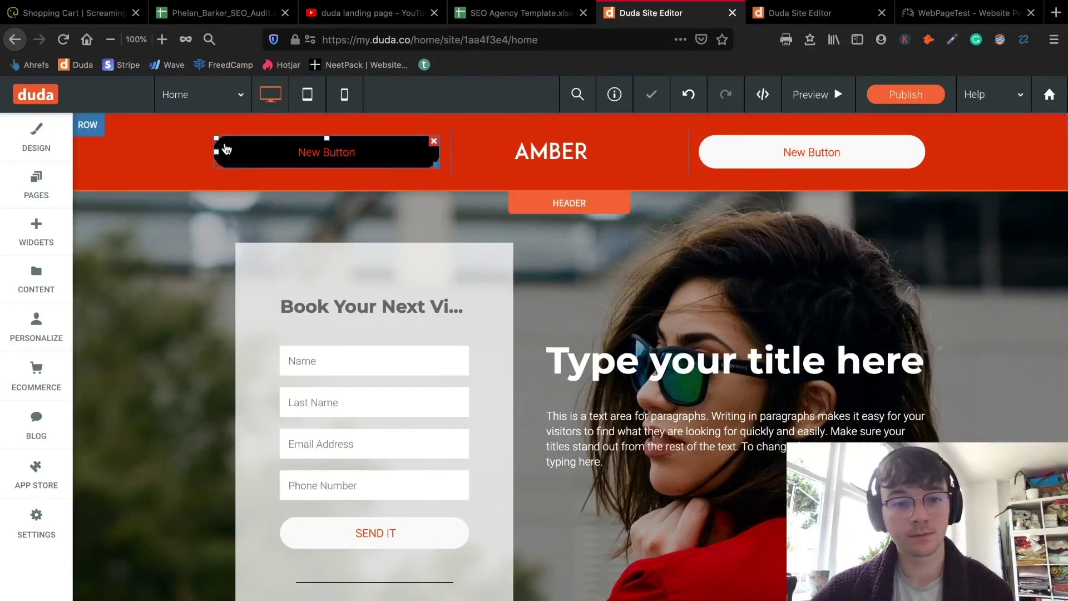
{"action": "left_click_drag", "start_coordinate": [604, 162], "coordinate": [650, 176]}
{"action": "mouse_move", "coordinate": [515, 160]}
{"action": "left_mouse_down"}
{"action": "mouse_move", "coordinate": [477, 159]}
{"action": "mouse_move", "coordinate": [494, 160]}
{"action": "left_mouse_up"}
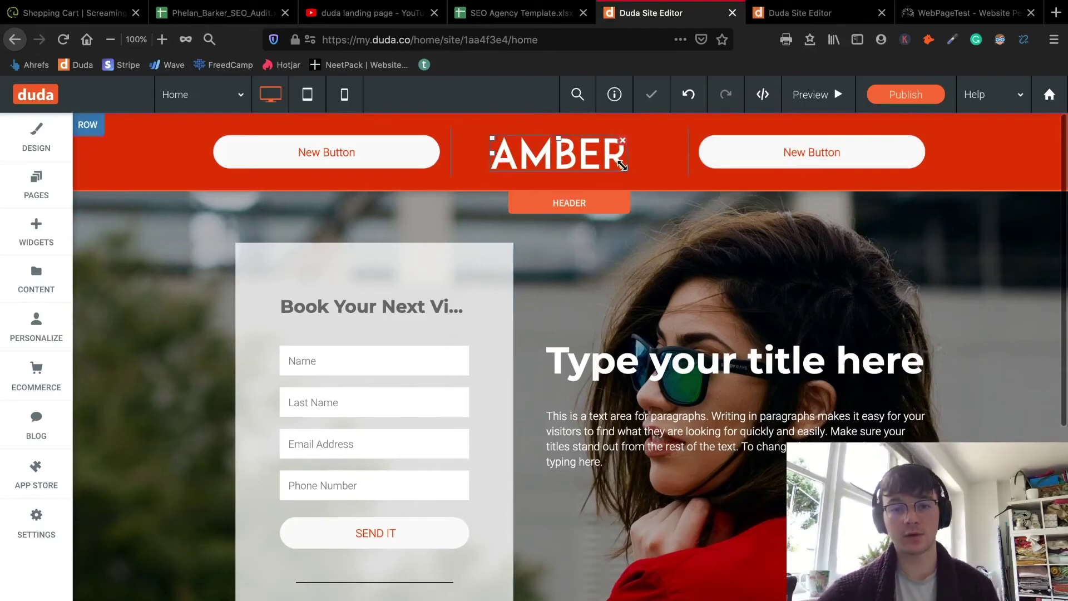
{"action": "left_click_drag", "start_coordinate": [494, 151], "coordinate": [500, 153]}
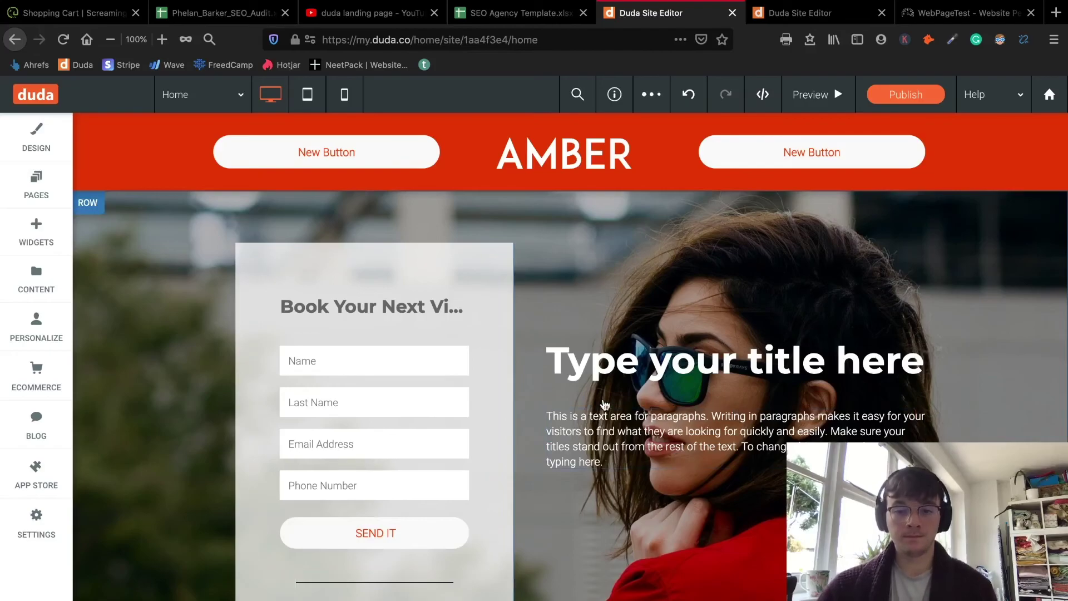
Inspect the contact form's field list and the settings of its Name field, leaving them as they are.
{"action": "scroll", "coordinate": [604, 406], "scroll_direction": "down", "scroll_amount": 1}
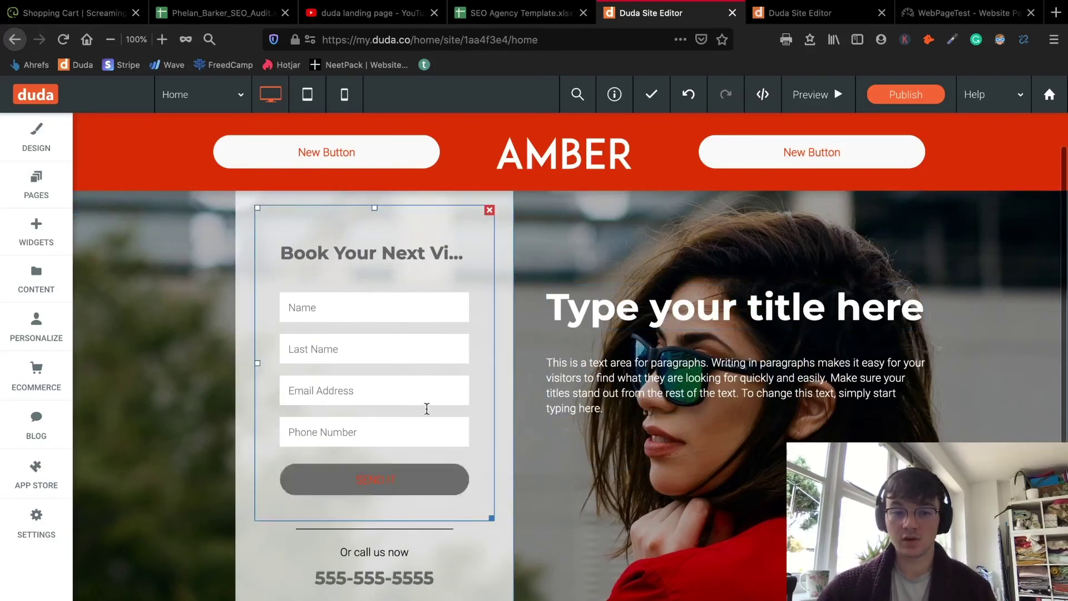
{"action": "left_click", "coordinate": [462, 268]}
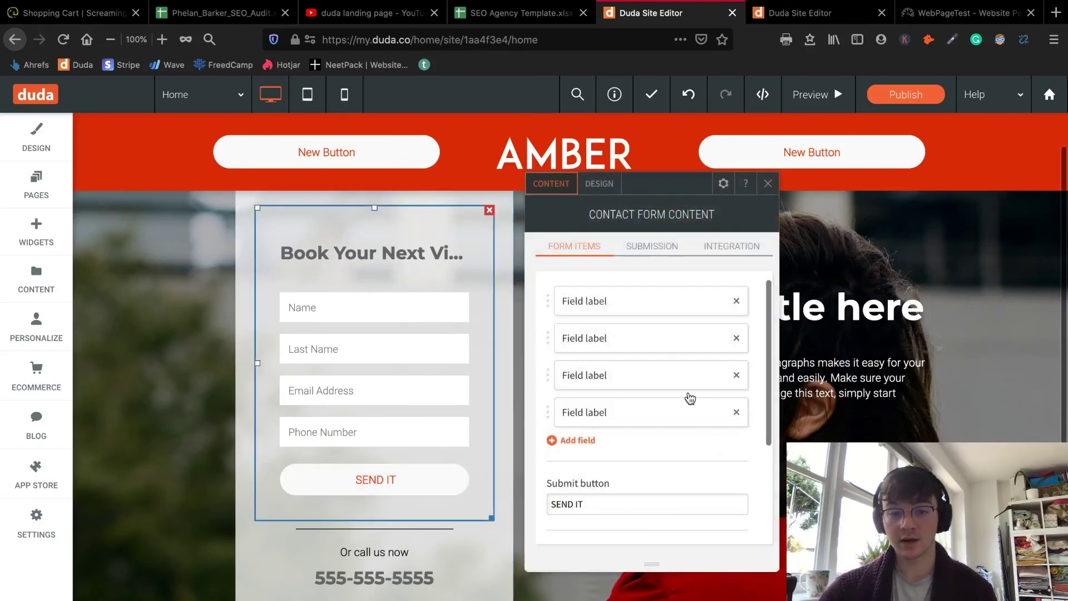
{"action": "left_click", "coordinate": [666, 312]}
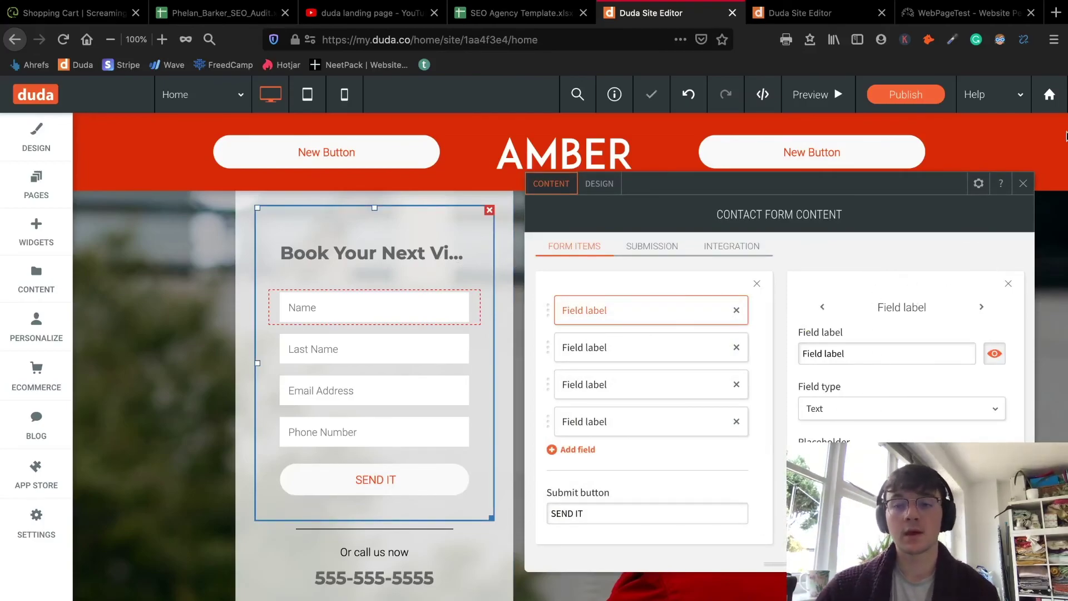
{"action": "left_click", "coordinate": [1023, 183]}
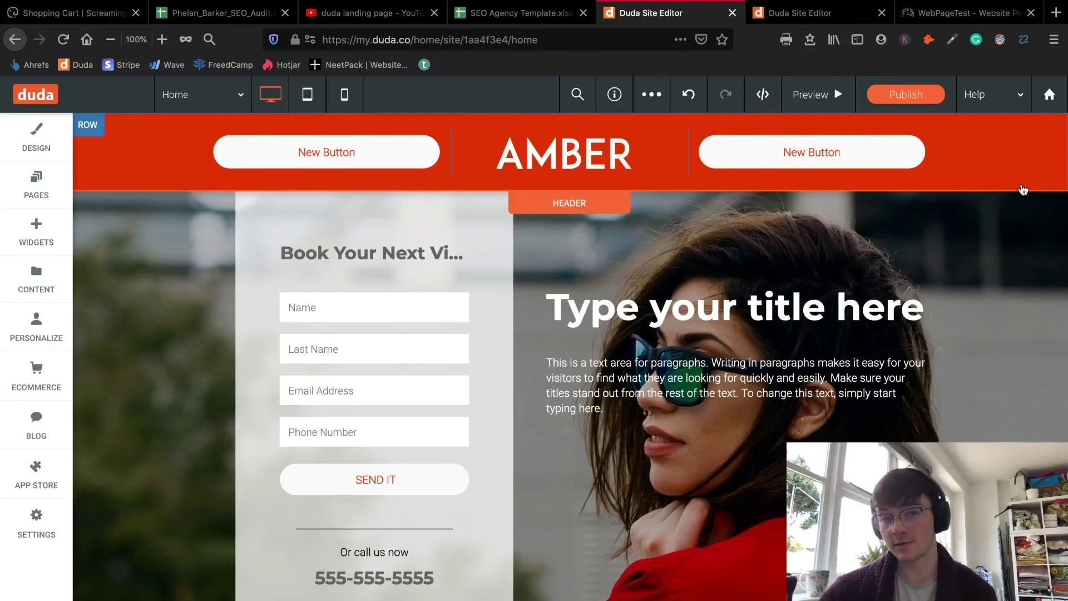
{"action": "scroll", "coordinate": [766, 510], "scroll_direction": "down", "scroll_amount": 6}
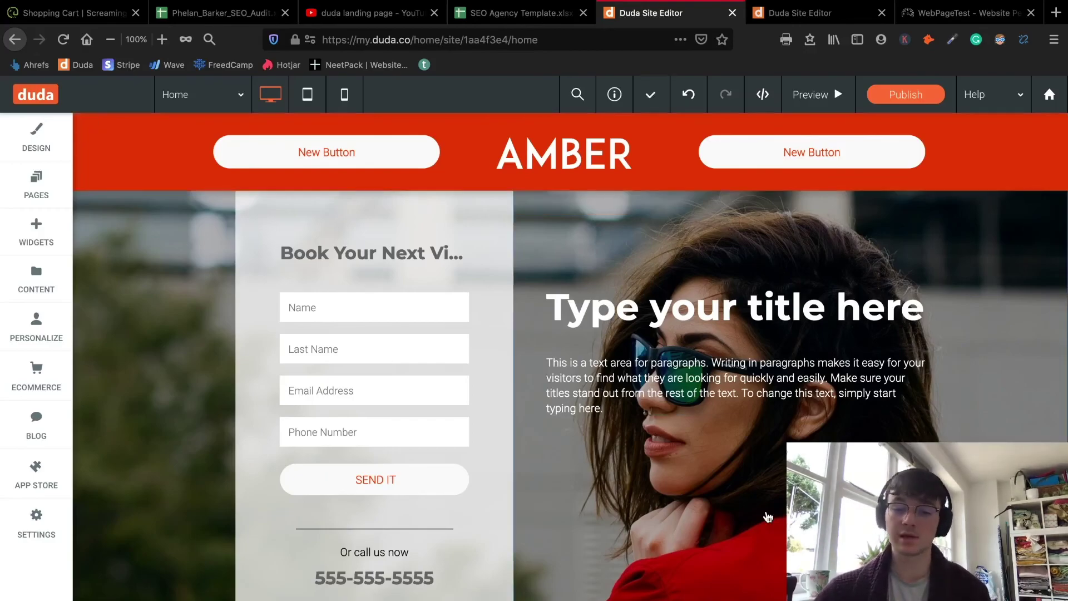
{"action": "scroll", "coordinate": [658, 374], "scroll_direction": "up", "scroll_amount": 7}
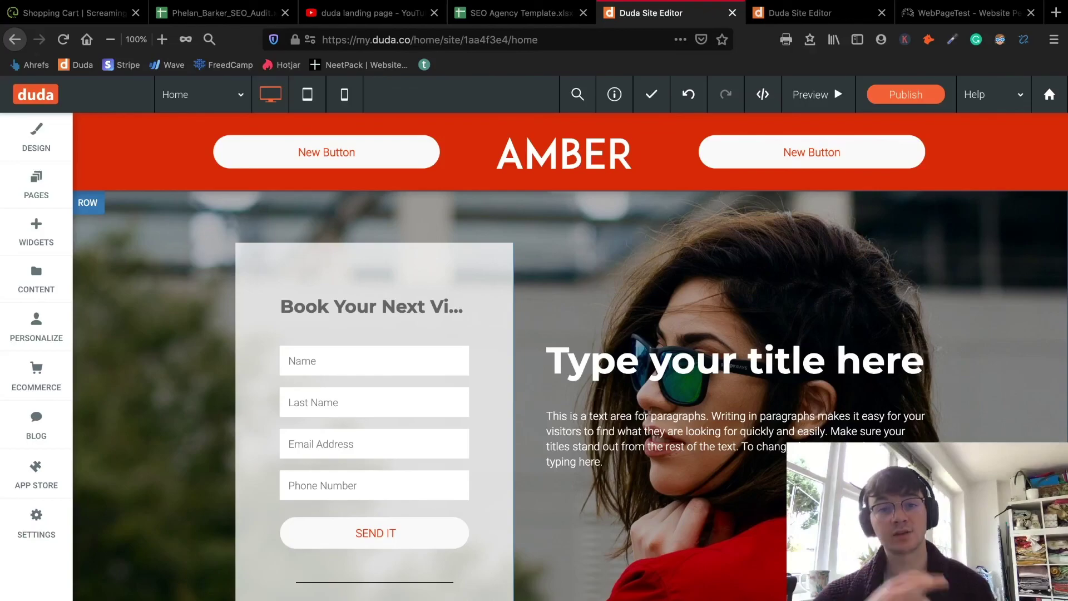
{"action": "scroll", "coordinate": [549, 405], "scroll_direction": "down", "scroll_amount": 5}
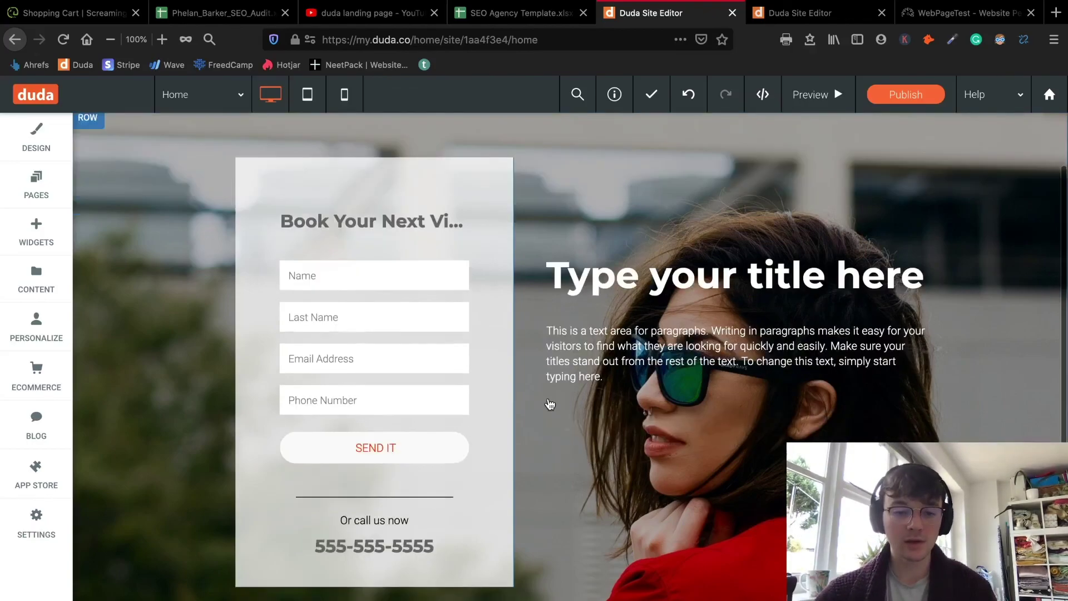
{"action": "scroll", "coordinate": [549, 405], "scroll_direction": "up", "scroll_amount": 5}
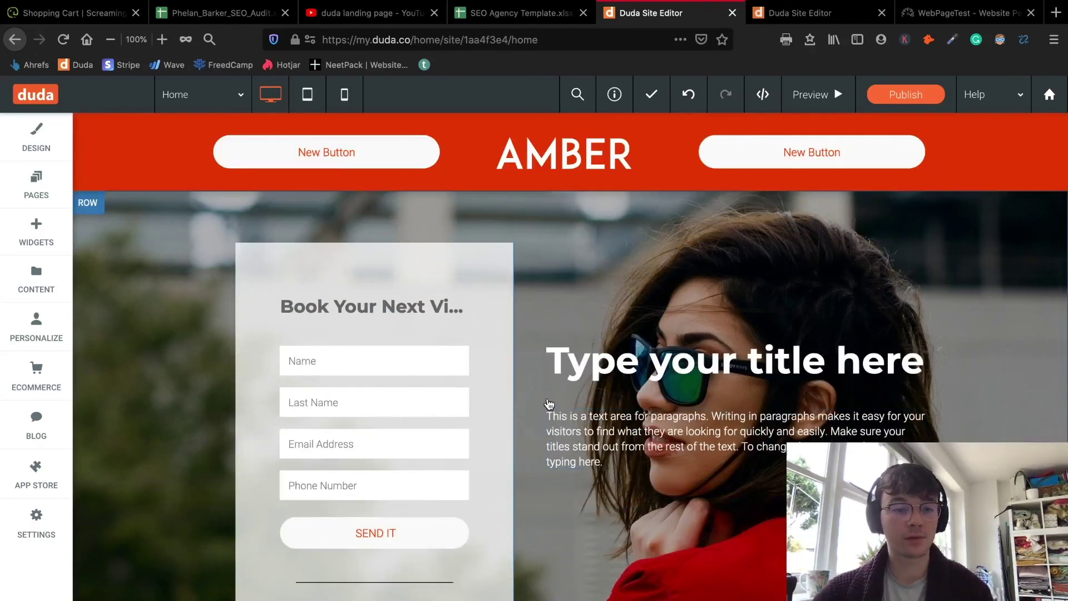